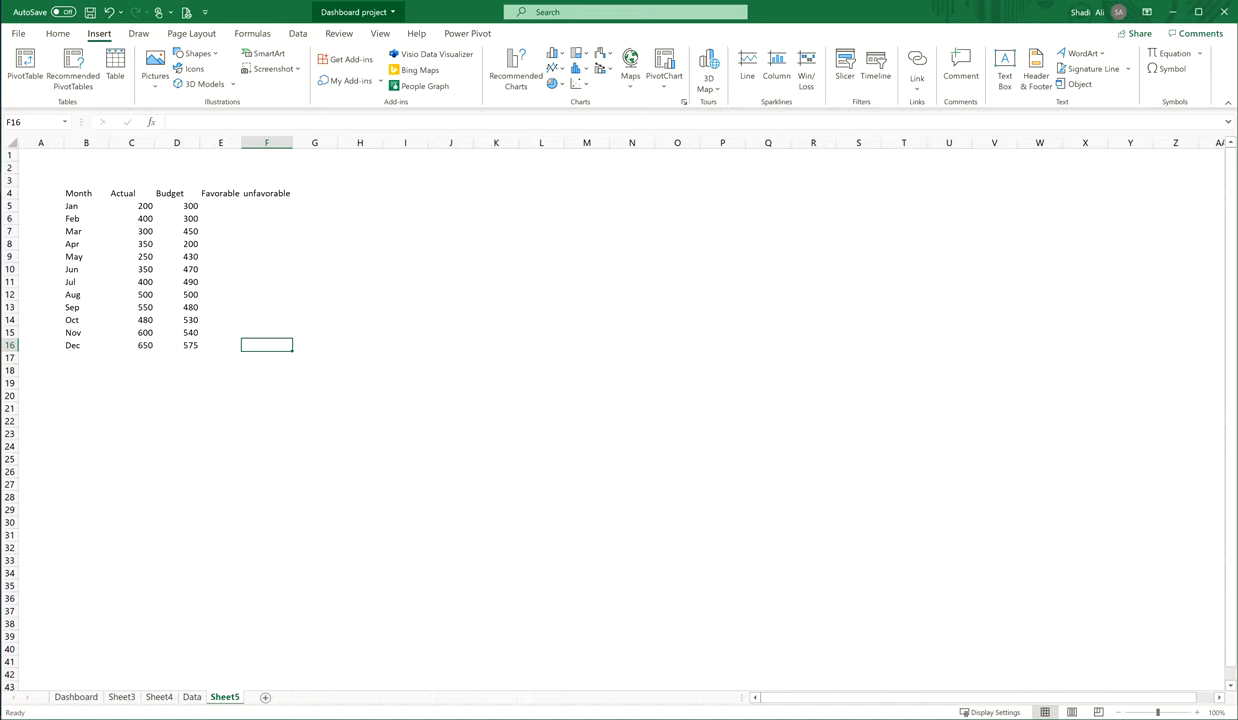
# Step: Highlight the table's Month, Actual, Budget and variance columns to review the data
pyautogui.moveTo(80, 193); pyautogui.dragTo(271, 348)
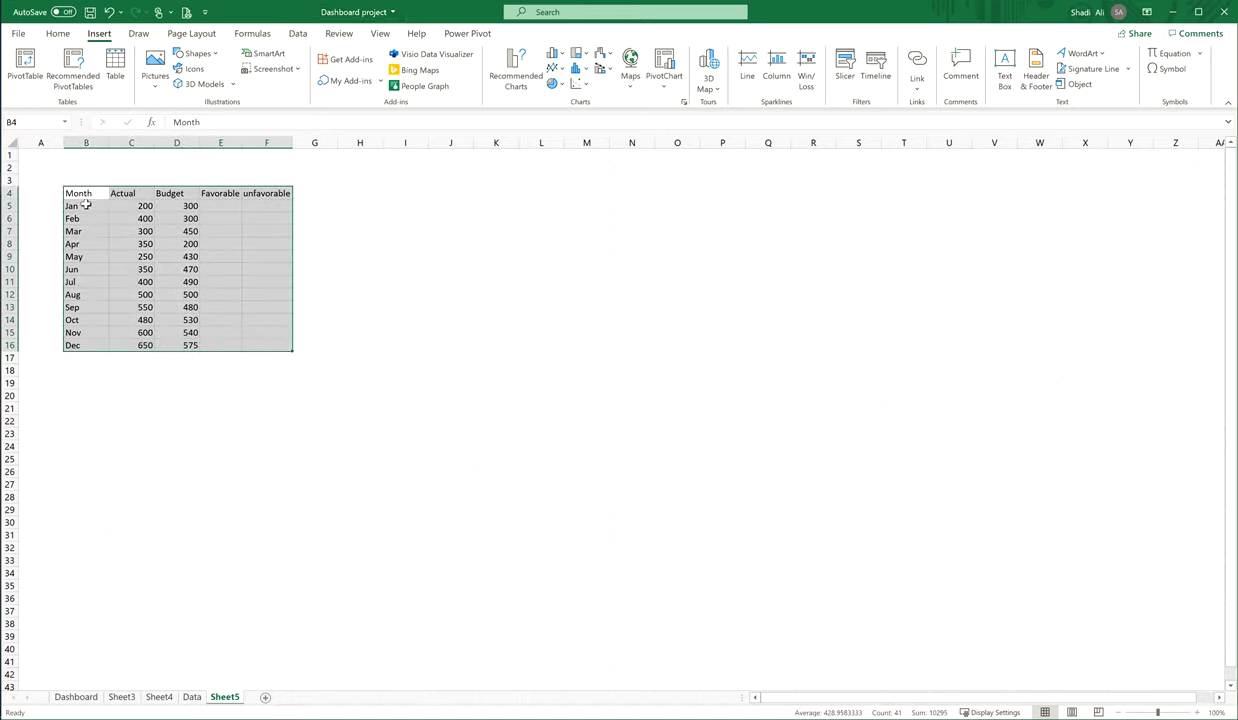
pyautogui.moveTo(82, 204); pyautogui.dragTo(90, 344)
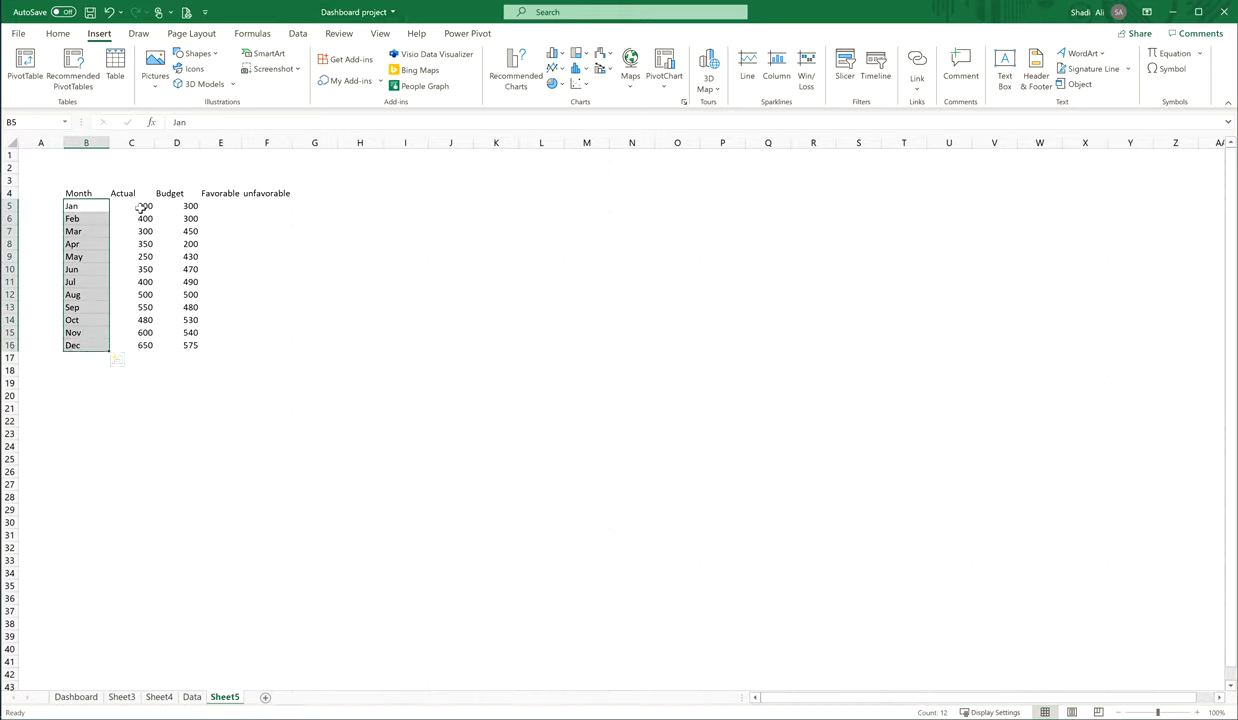
pyautogui.moveTo(143, 205); pyautogui.dragTo(143, 343)
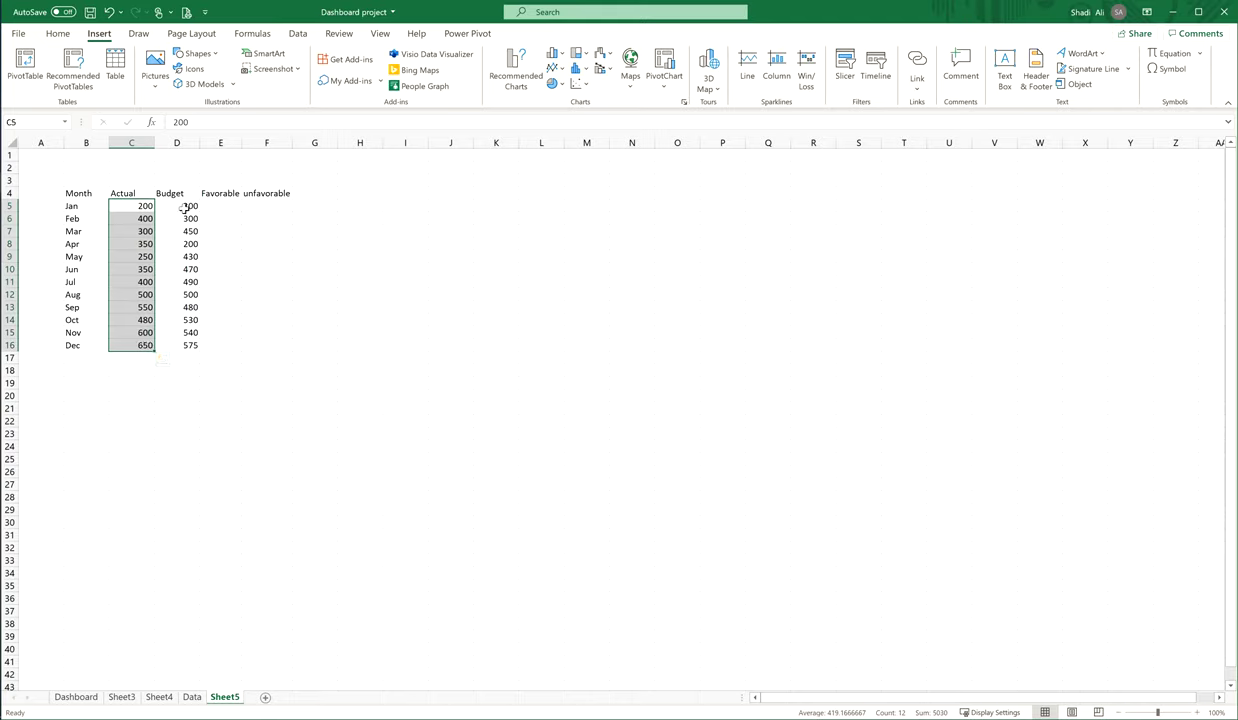
pyautogui.moveTo(178, 205); pyautogui.dragTo(188, 345)
pyautogui.moveTo(220, 193); pyautogui.dragTo(265, 193)
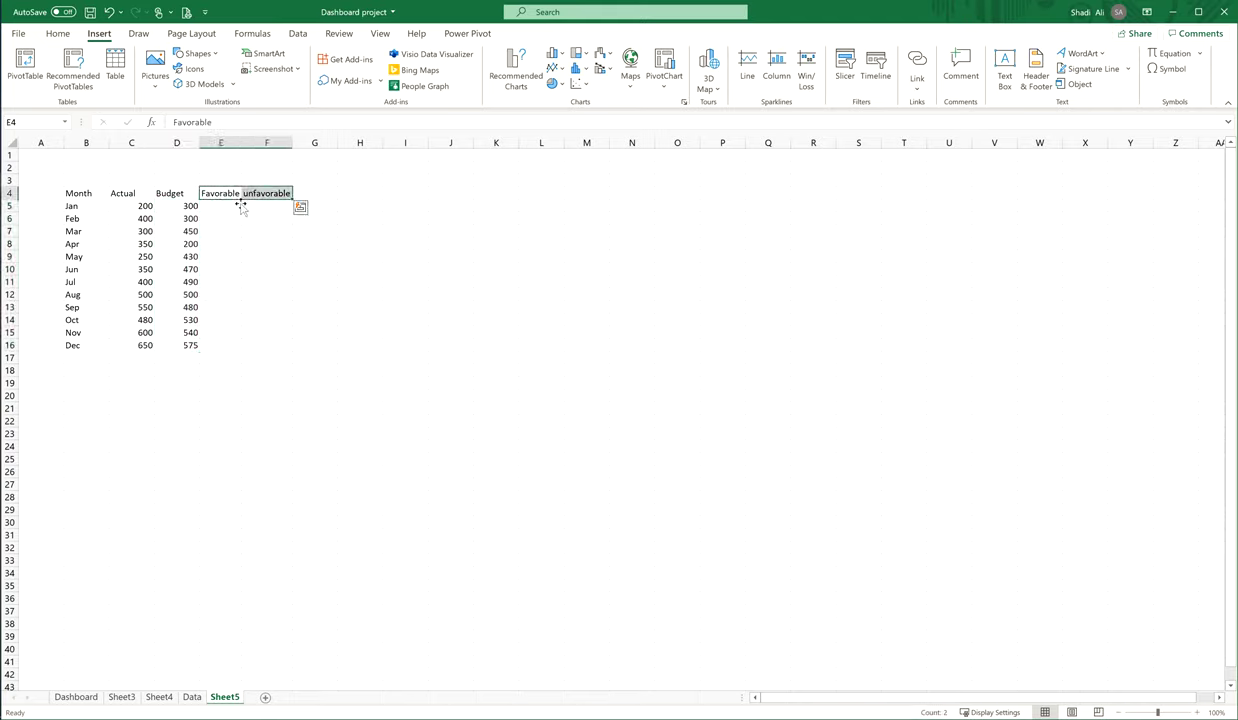
pyautogui.click(220, 143)
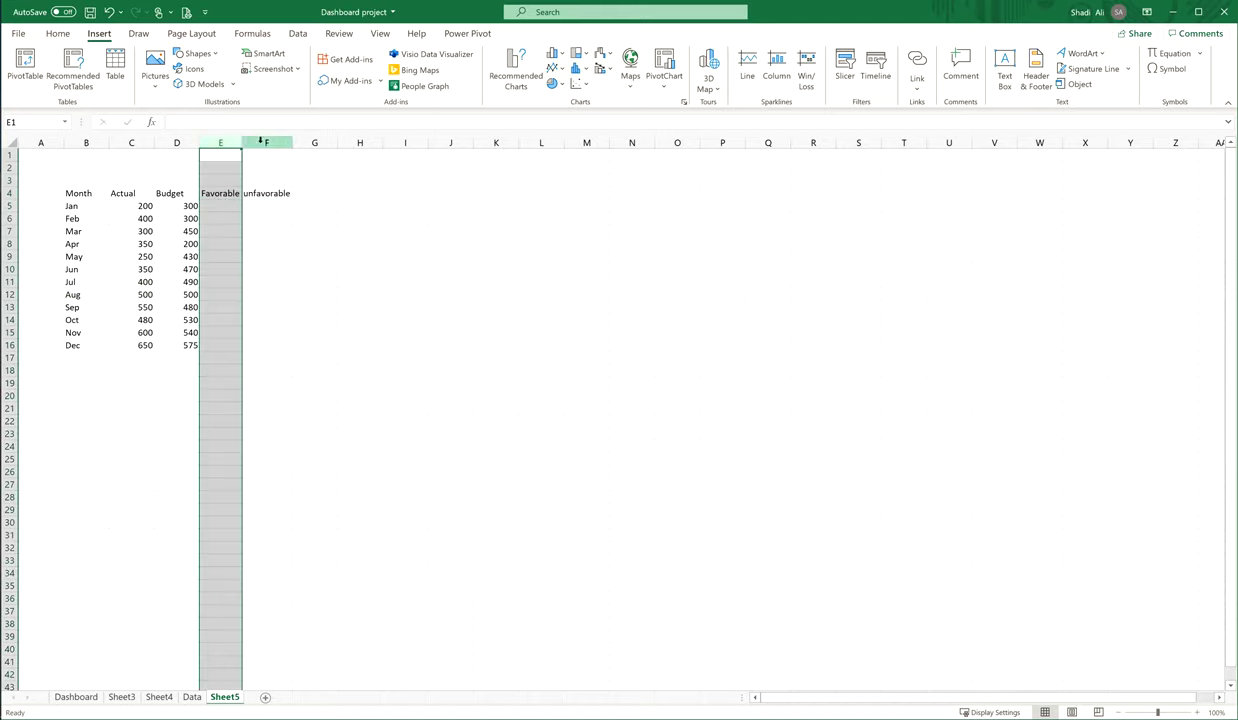
pyautogui.click(266, 143)
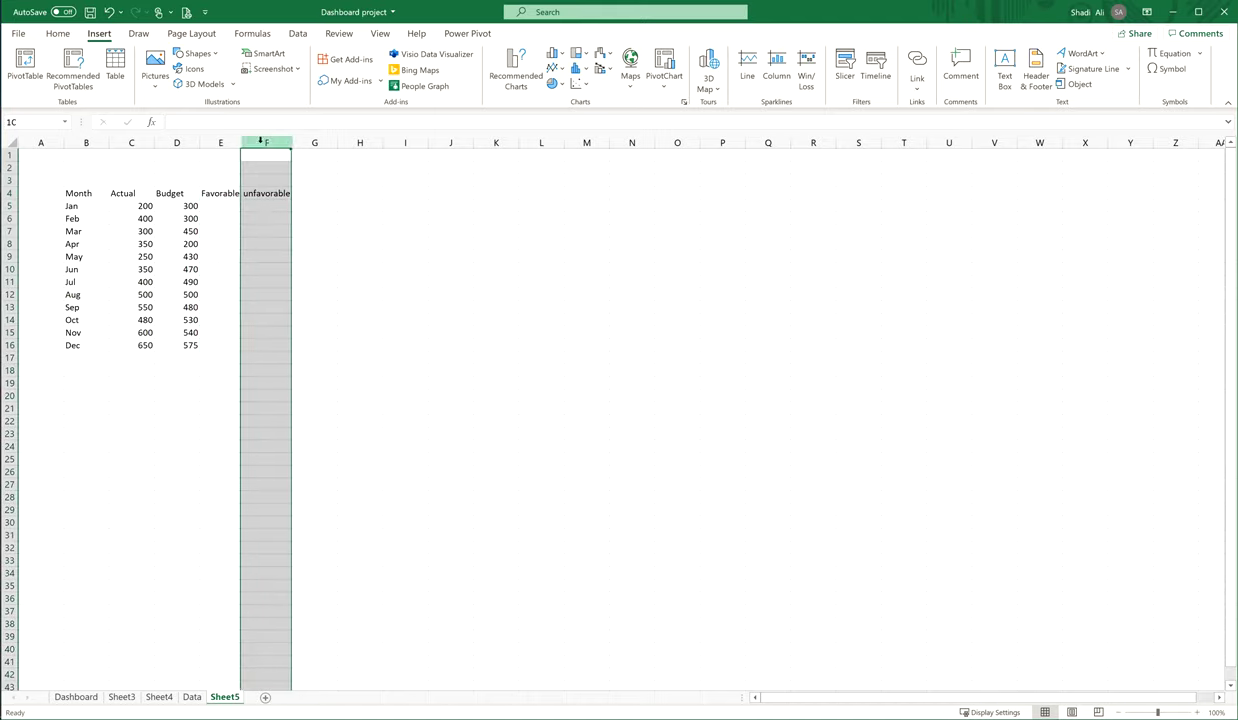
# Step: Enter =C5-D5 in E5 and fill it down to E16 for Jan–Dec
pyautogui.click(228, 206)
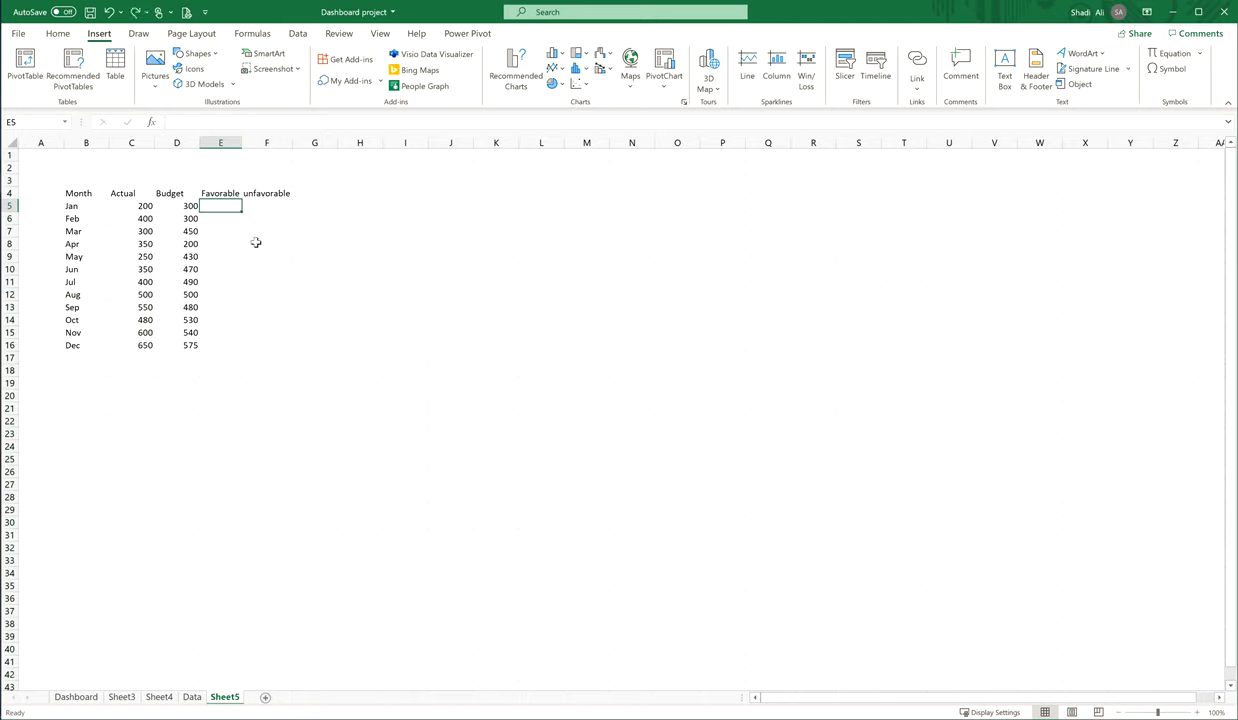
pyautogui.write('=C5-D5')
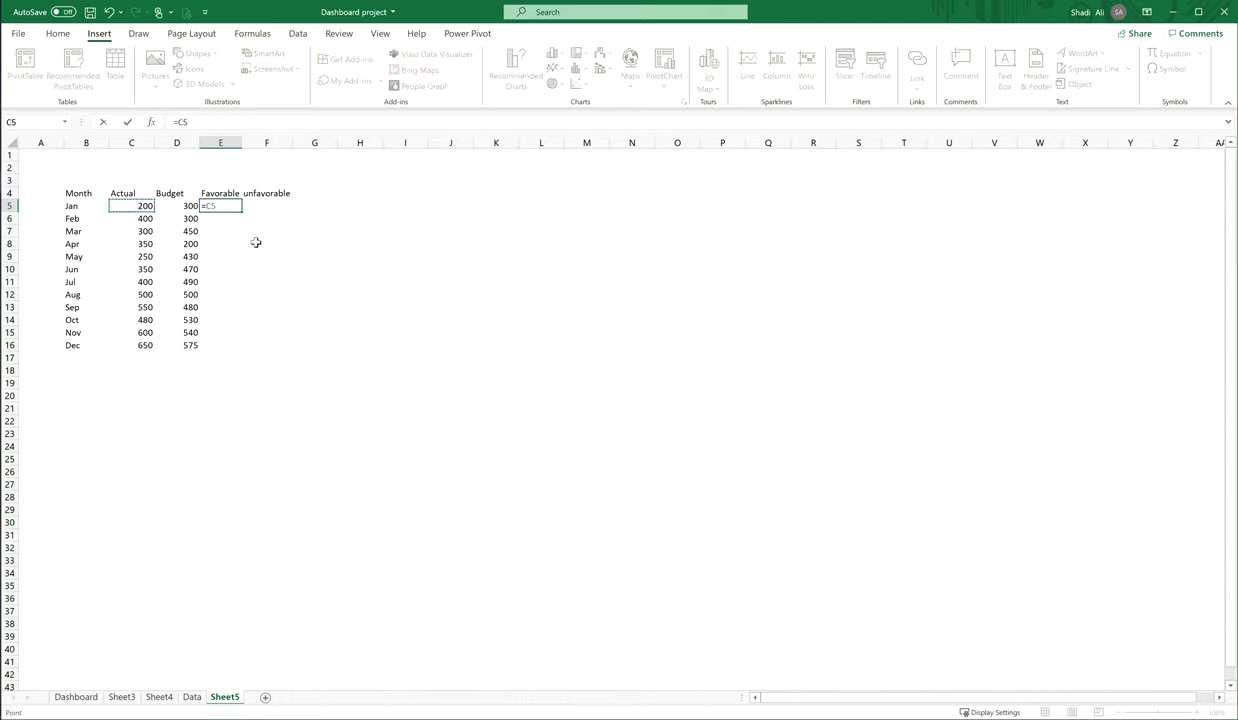
pyautogui.press('Return')
pyautogui.press('Left')
pyautogui.hotkey('ctrl', 'Down')
pyautogui.press('Right')
pyautogui.hotkey('ctrl', 'shift', 'Up')
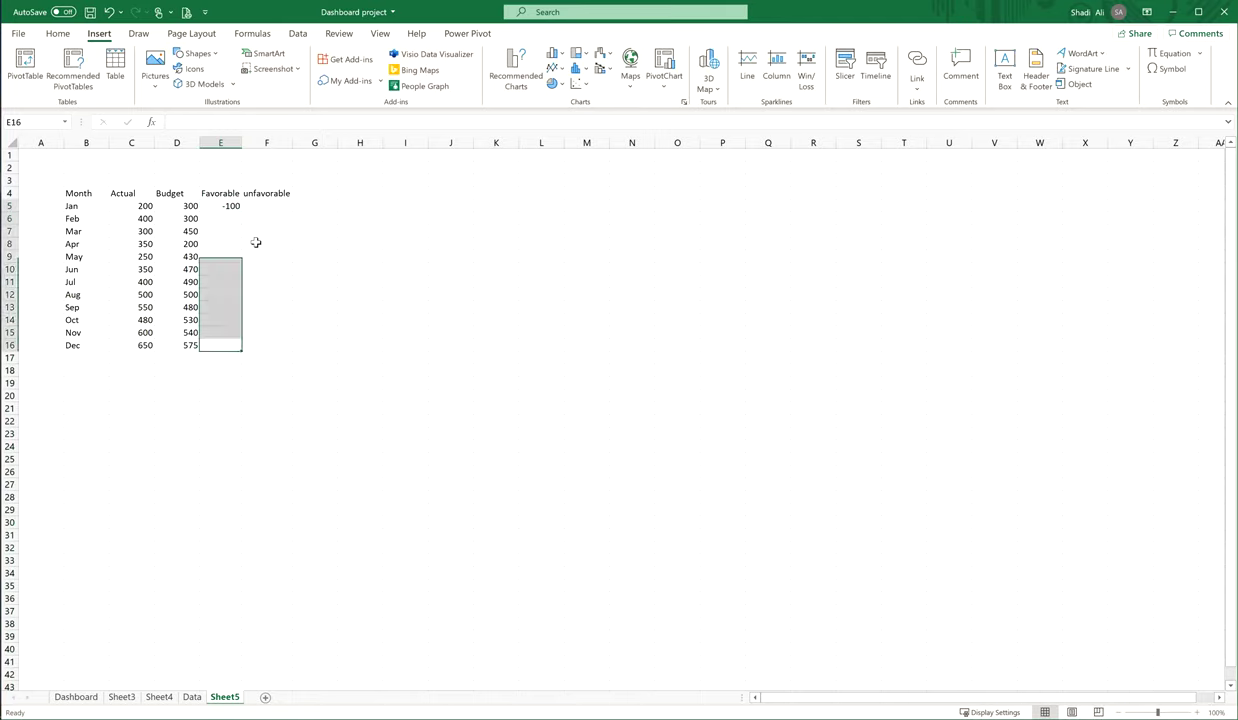
pyautogui.hotkey('ctrl', 'd')
# Step: Enter =C5-D5 in F5, fill it down to F16, and refill E5:E16
pyautogui.click(240, 205)
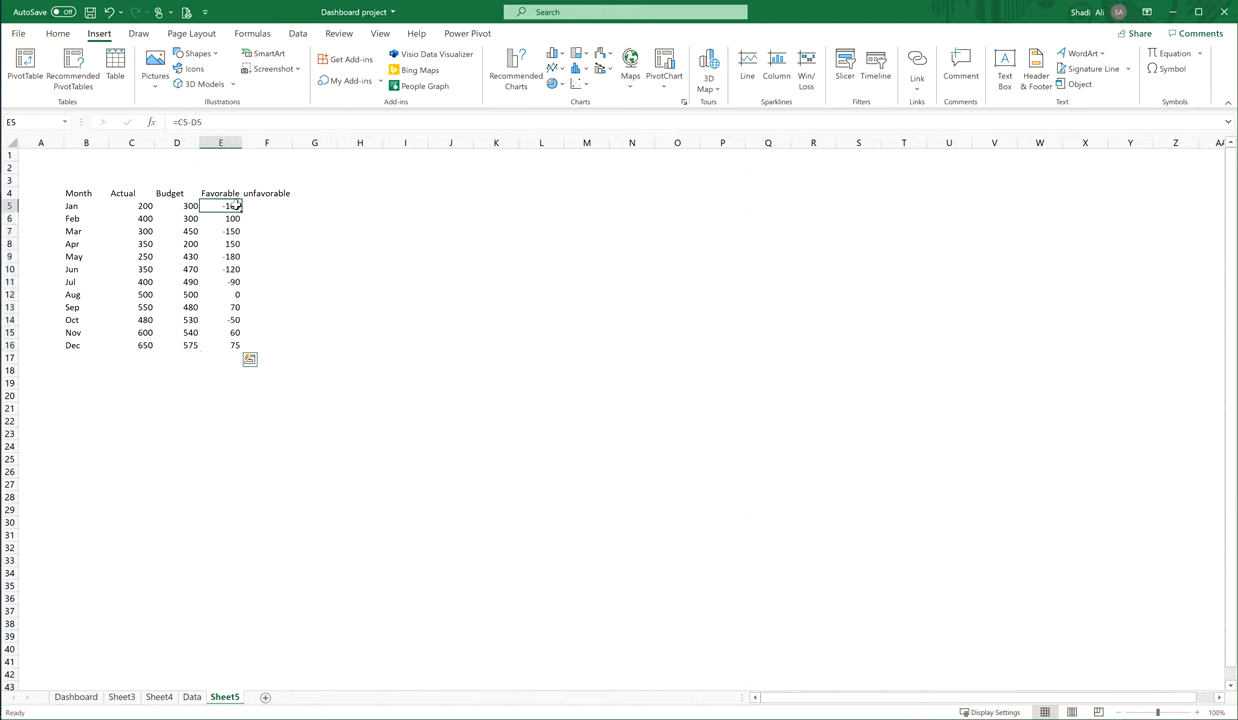
pyautogui.press('Right')
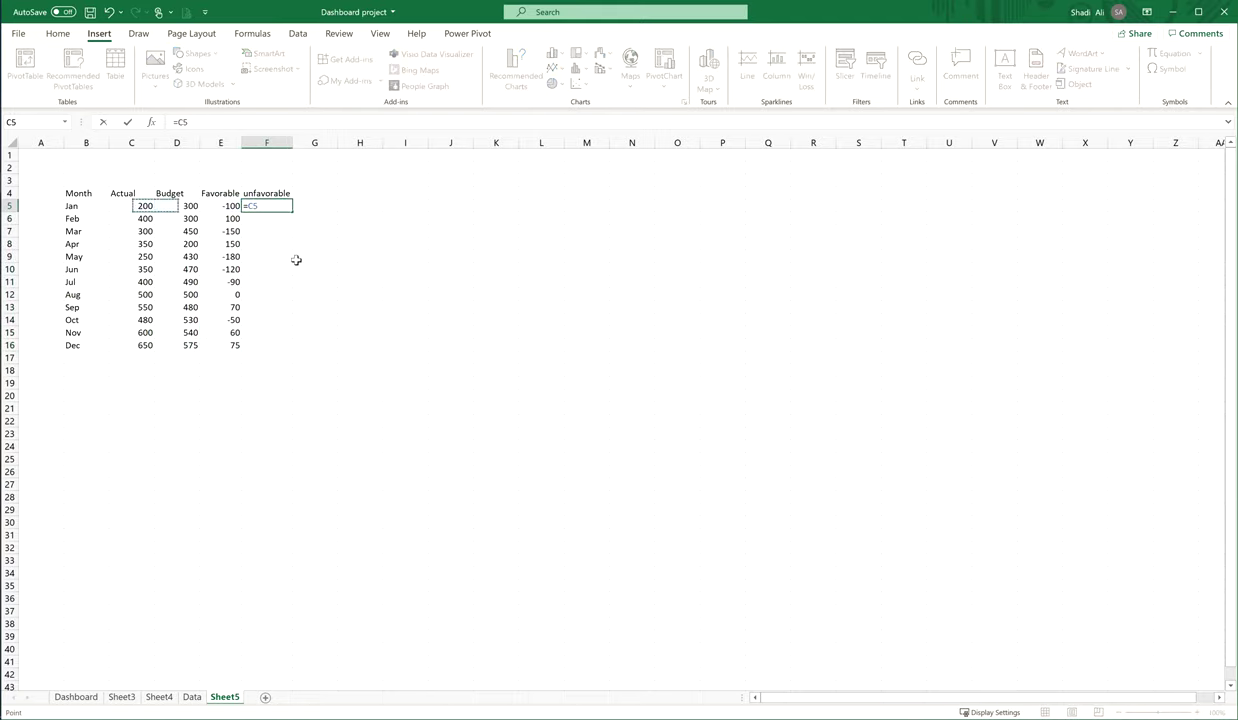
pyautogui.write('=C5-D5')
pyautogui.press('Return')
pyautogui.press('Left')
pyautogui.hotkey('ctrl', 'Down')
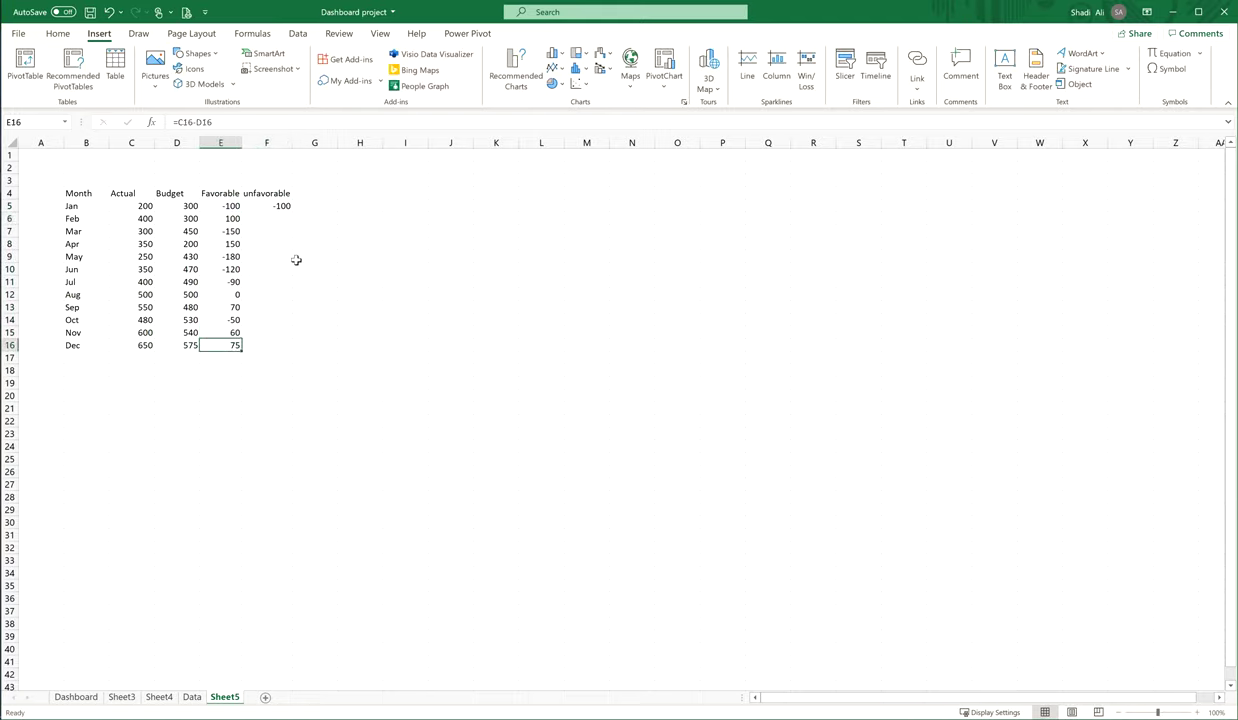
pyautogui.press('Right')
pyautogui.hotkey('ctrl', 'shift', 'Up')
pyautogui.hotkey('ctrl', 'd')
pyautogui.press('Down')
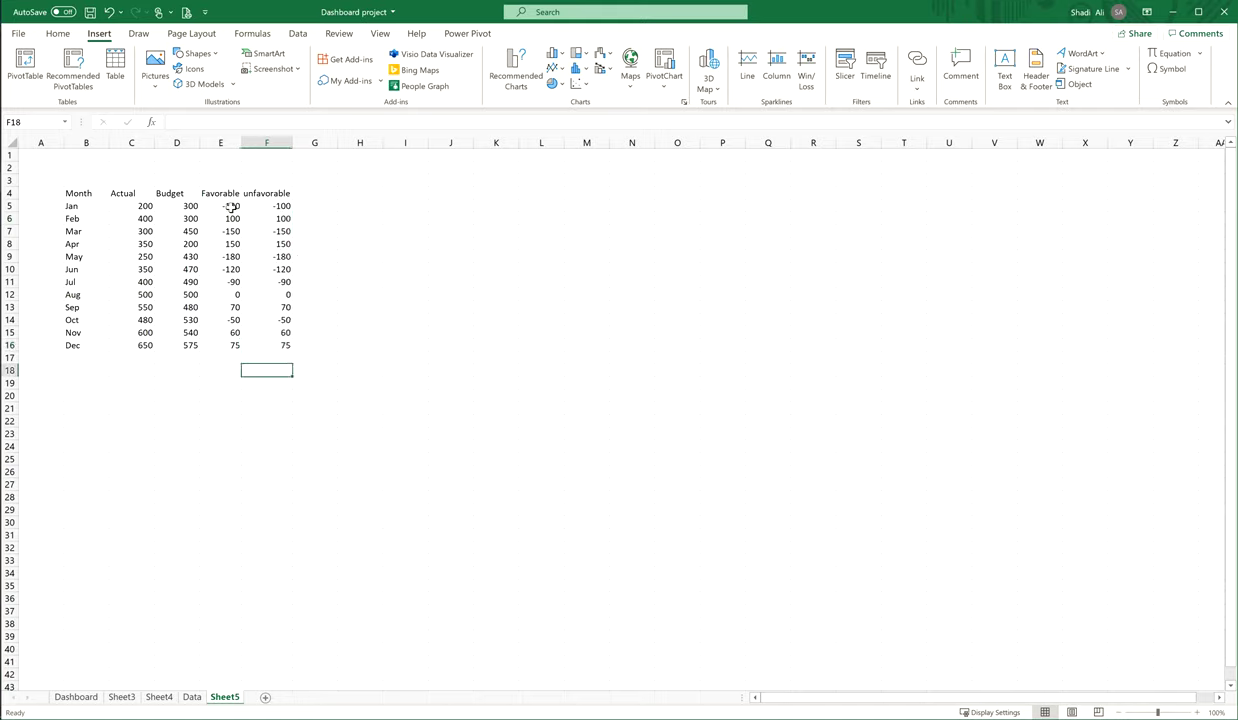
pyautogui.moveTo(229, 207); pyautogui.dragTo(221, 345)
pyautogui.hotkey('ctrl', 'd')
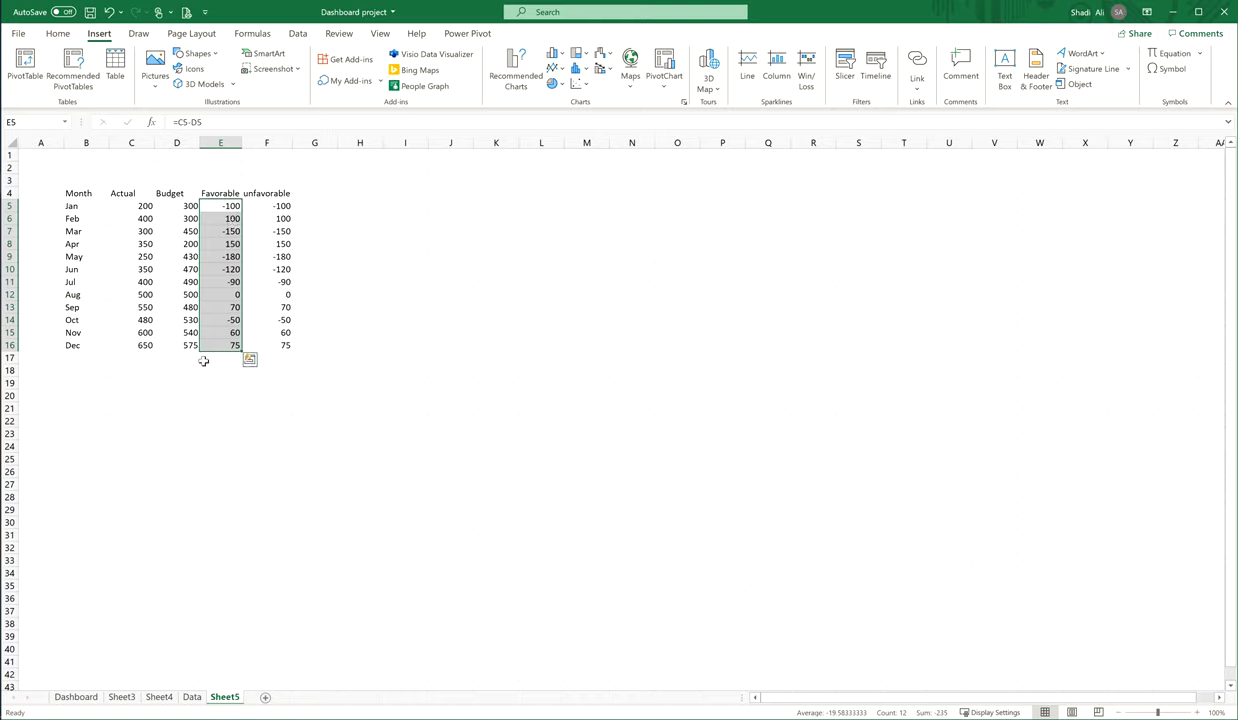
# Step: Change E5 to =MAX(C5-D5,0) and fill it down through E16
pyautogui.click(225, 206)
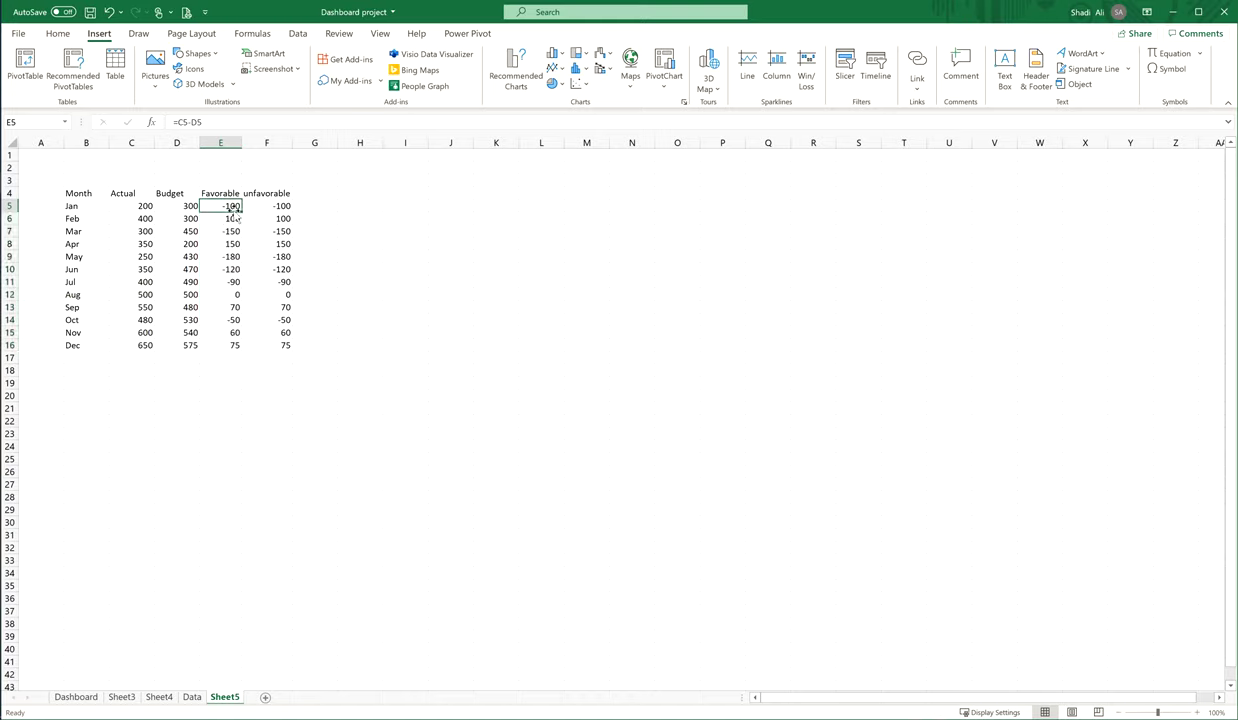
pyautogui.click(178, 122)
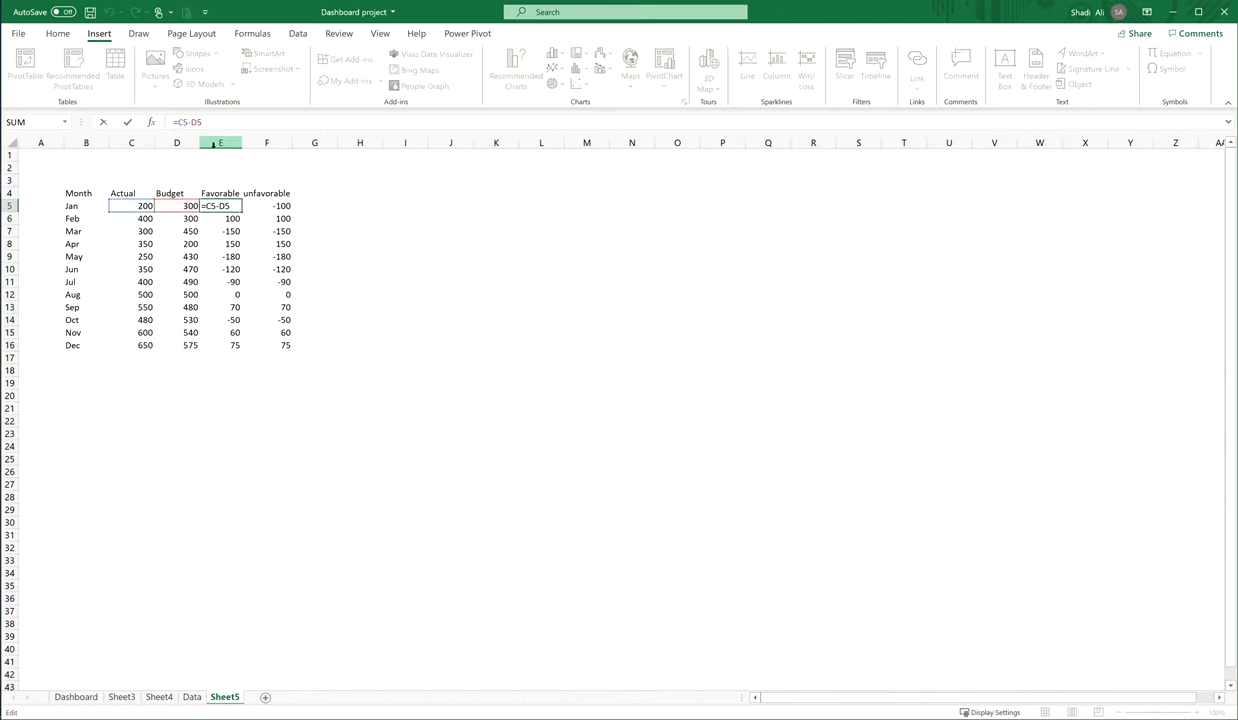
pyautogui.write('max')
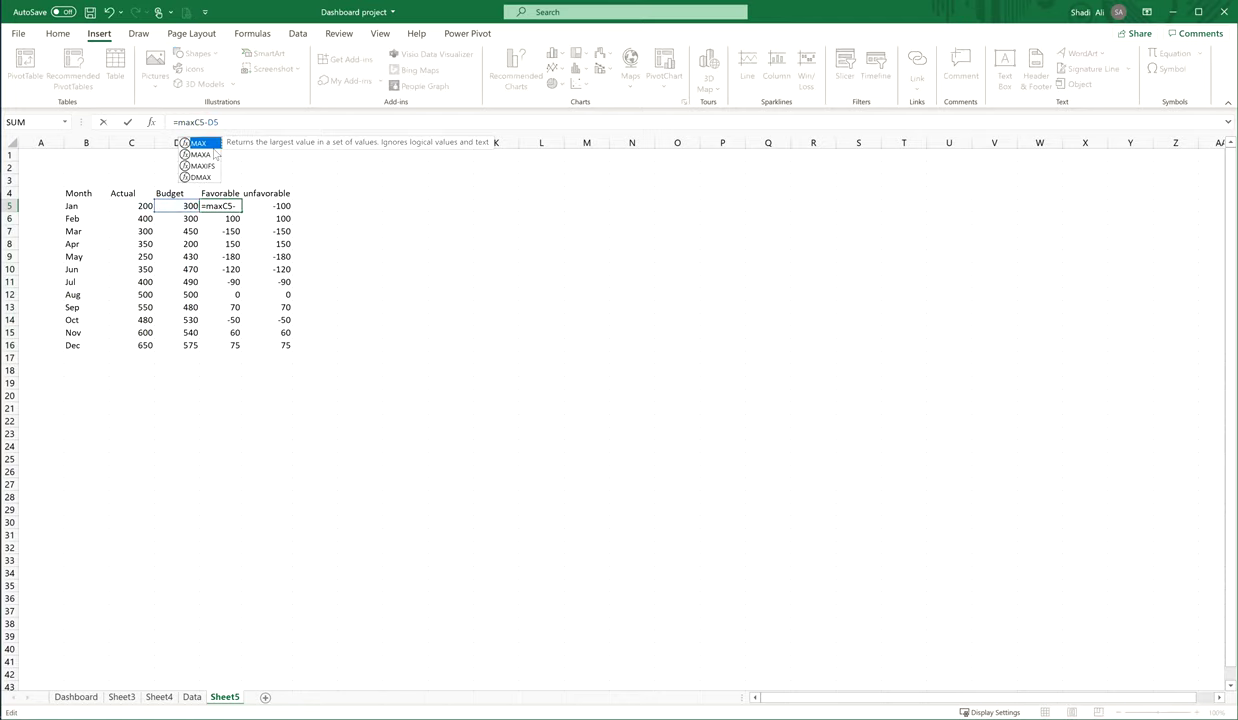
pyautogui.press('Tab')
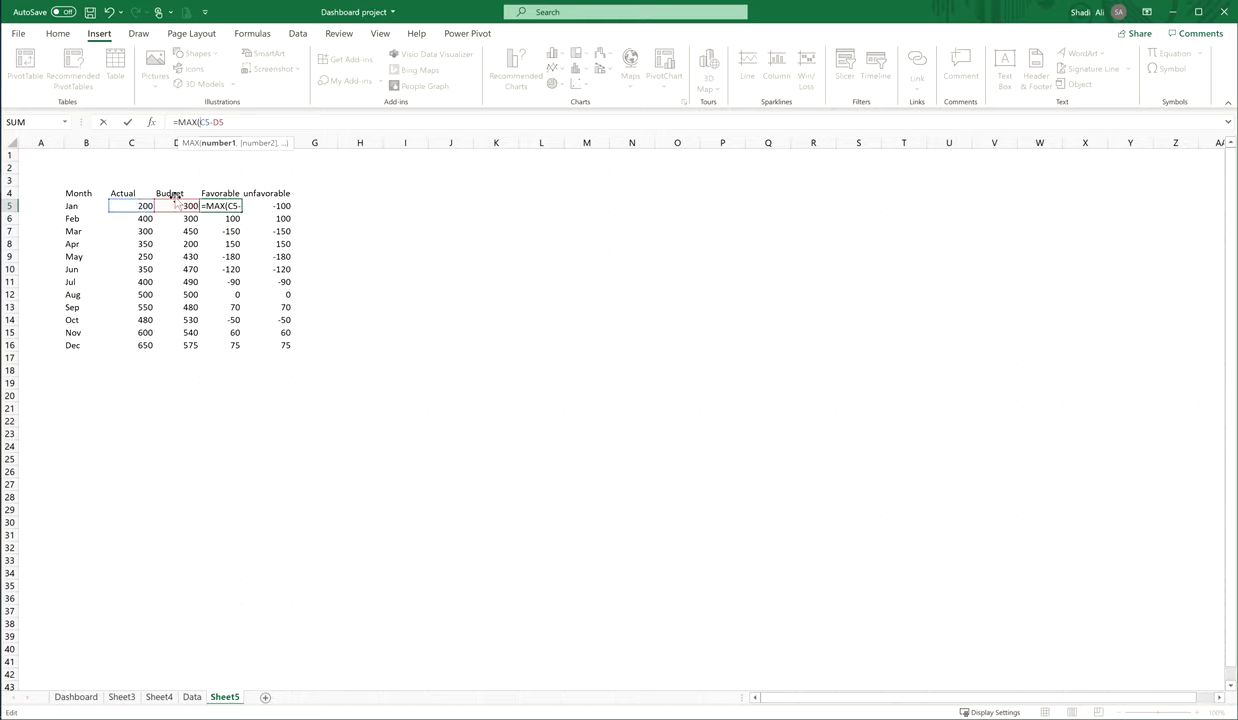
pyautogui.click(232, 122)
pyautogui.write(',')
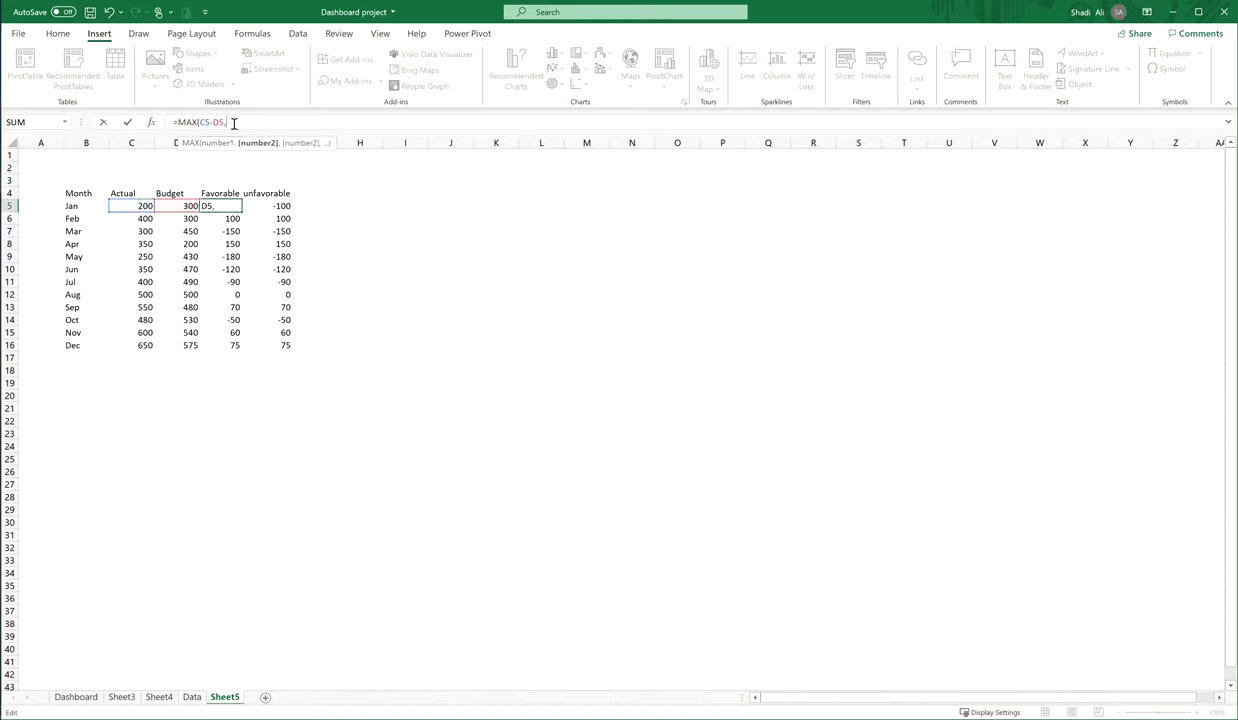
pyautogui.write('0)')
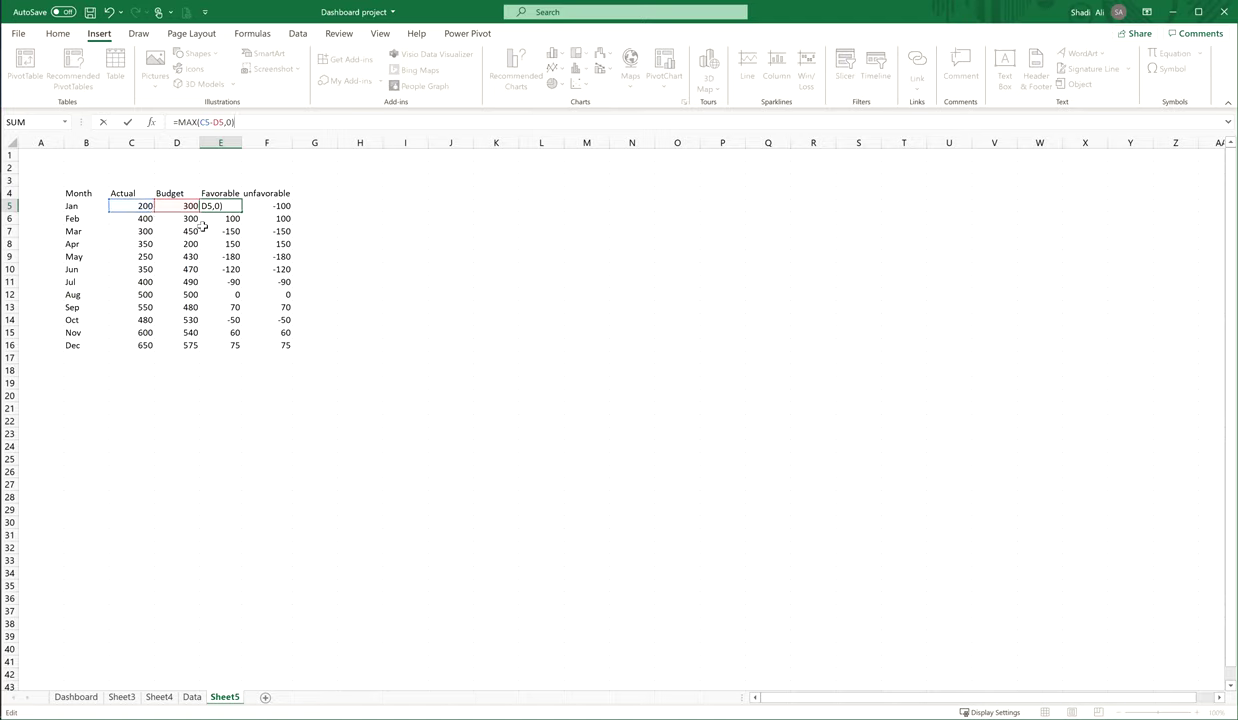
pyautogui.press('Return')
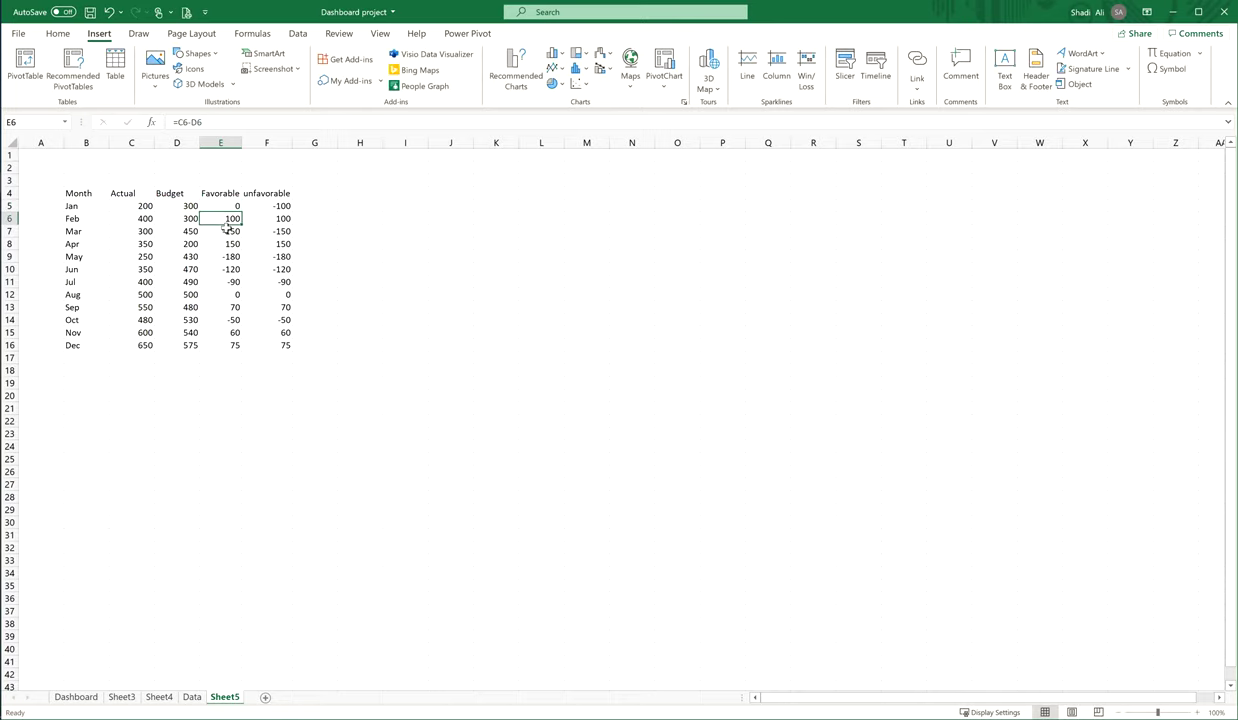
pyautogui.click(226, 207)
pyautogui.doubleClick(241, 212)
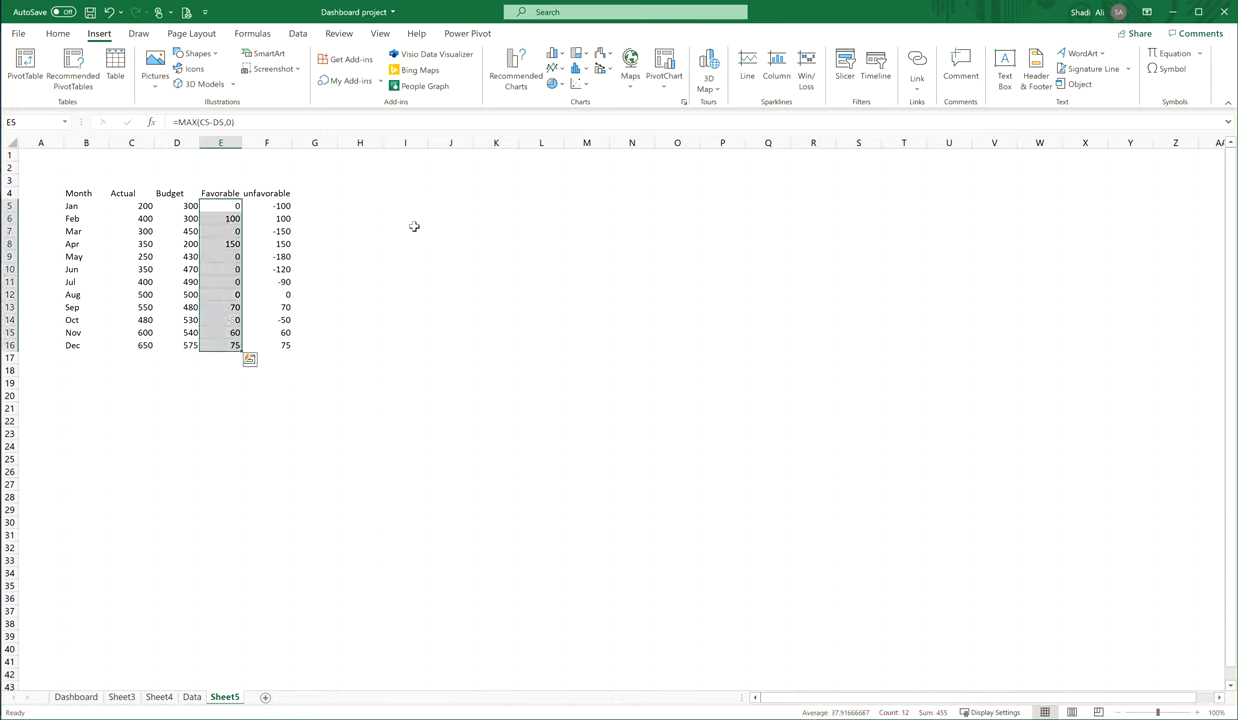
pyautogui.click(350, 269)
# Step: Change F5's formula to =MIN(C5-D5,0)
pyautogui.click(220, 210)
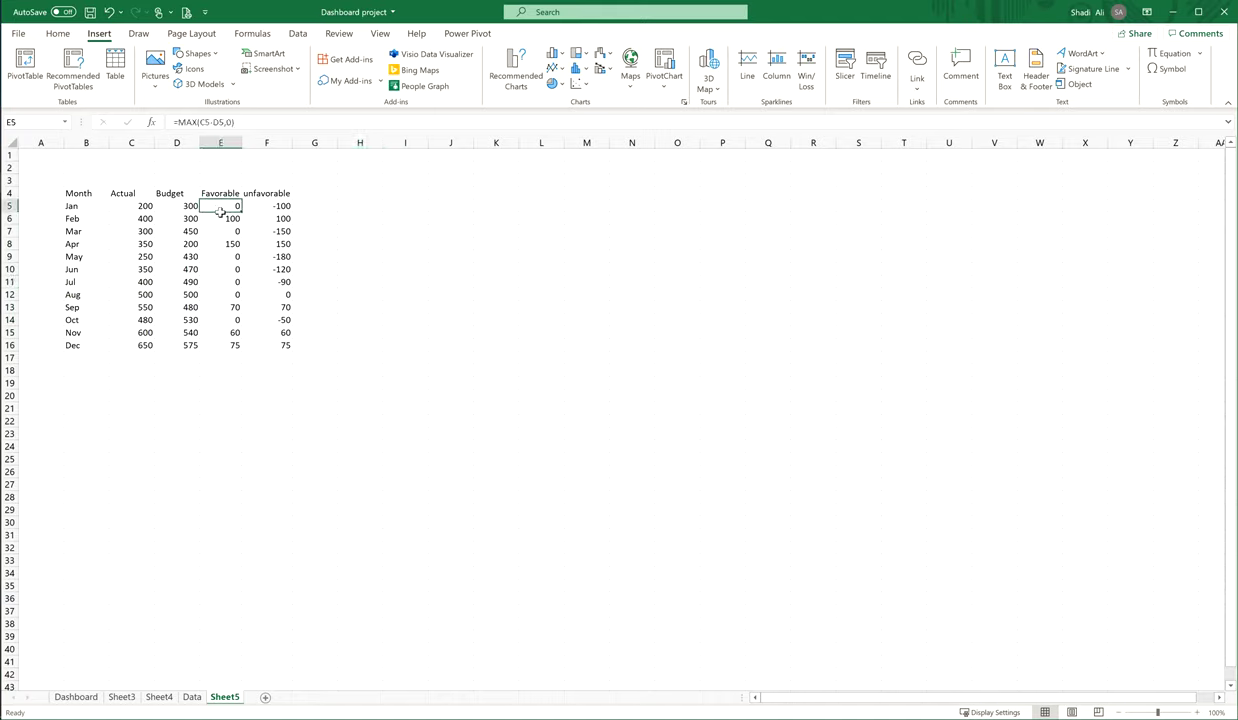
pyautogui.click(256, 202)
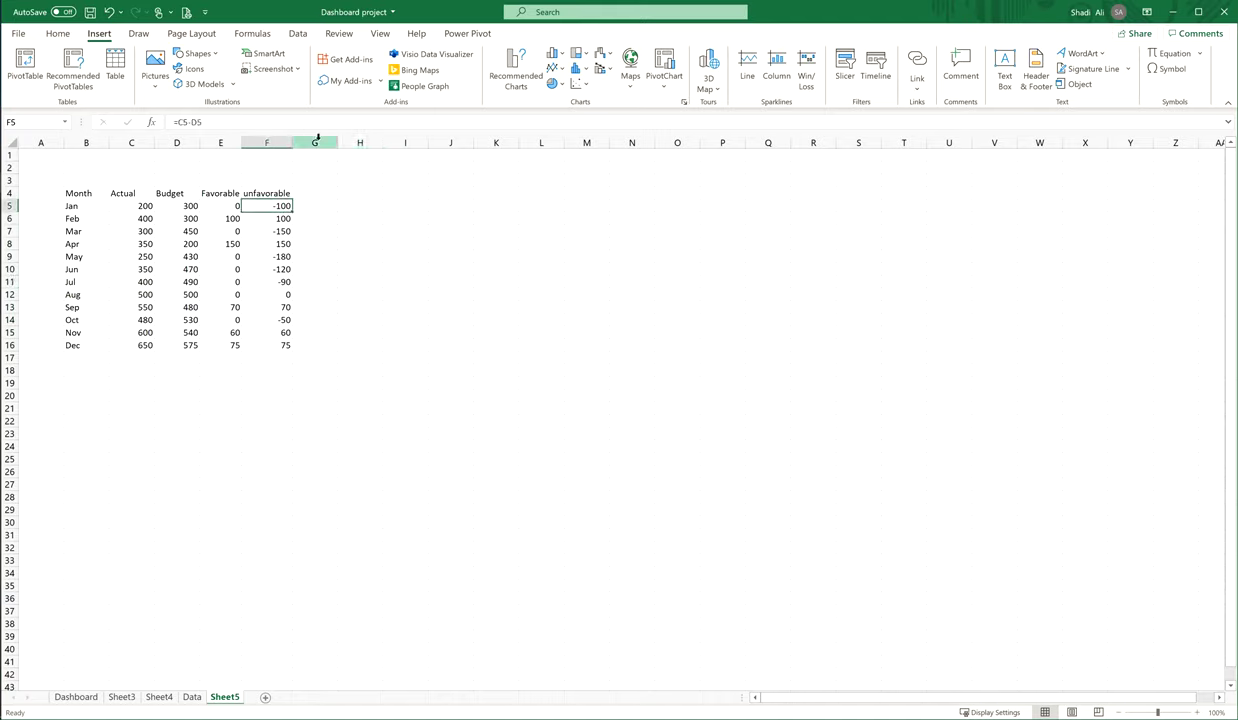
pyautogui.click(190, 122)
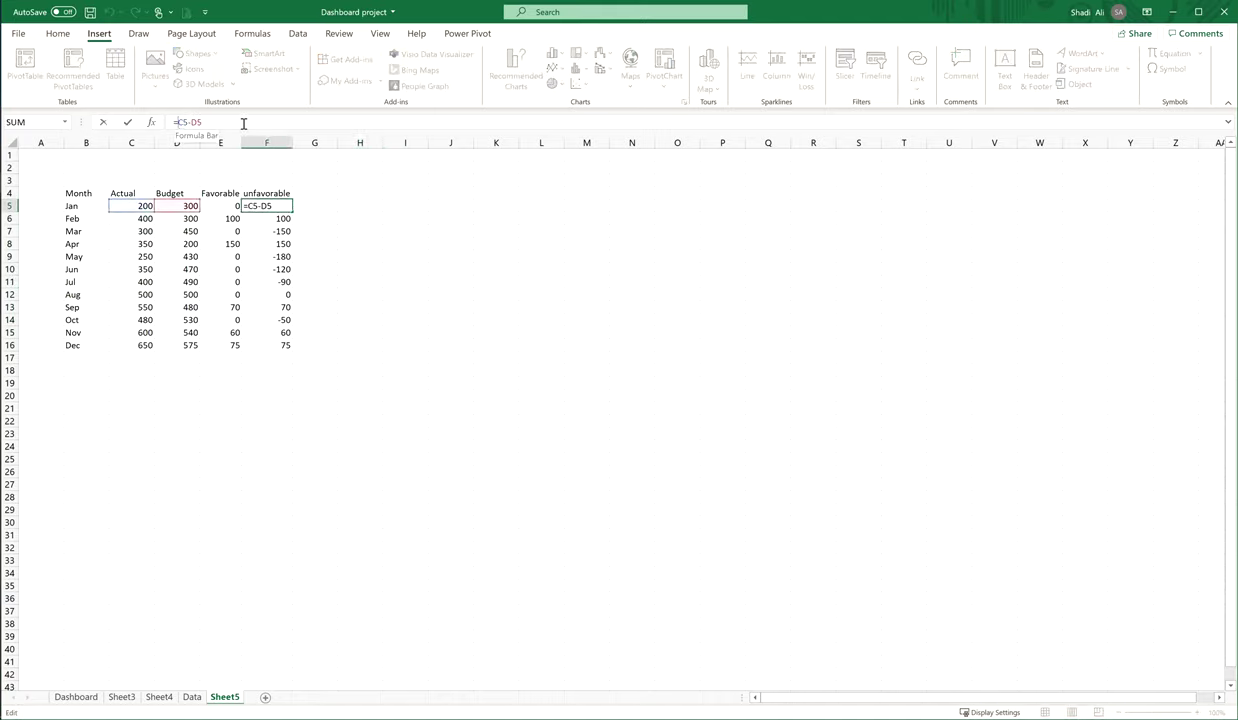
pyautogui.write('min')
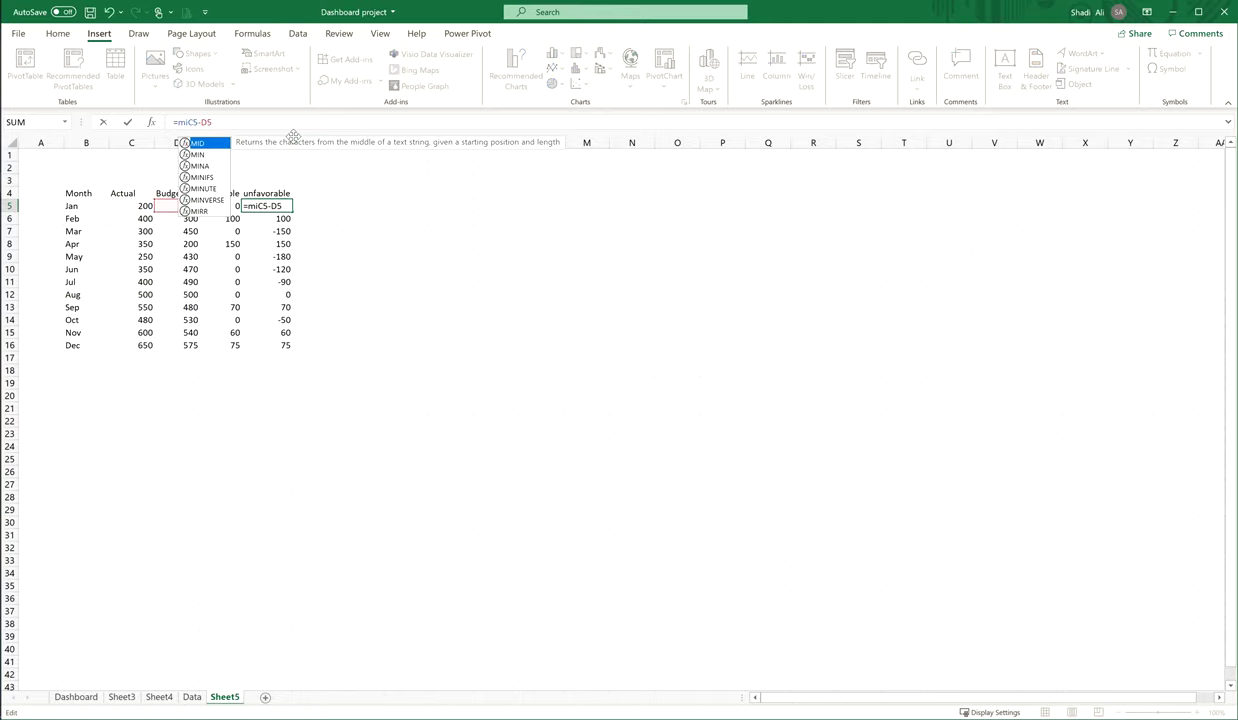
pyautogui.press('Tab')
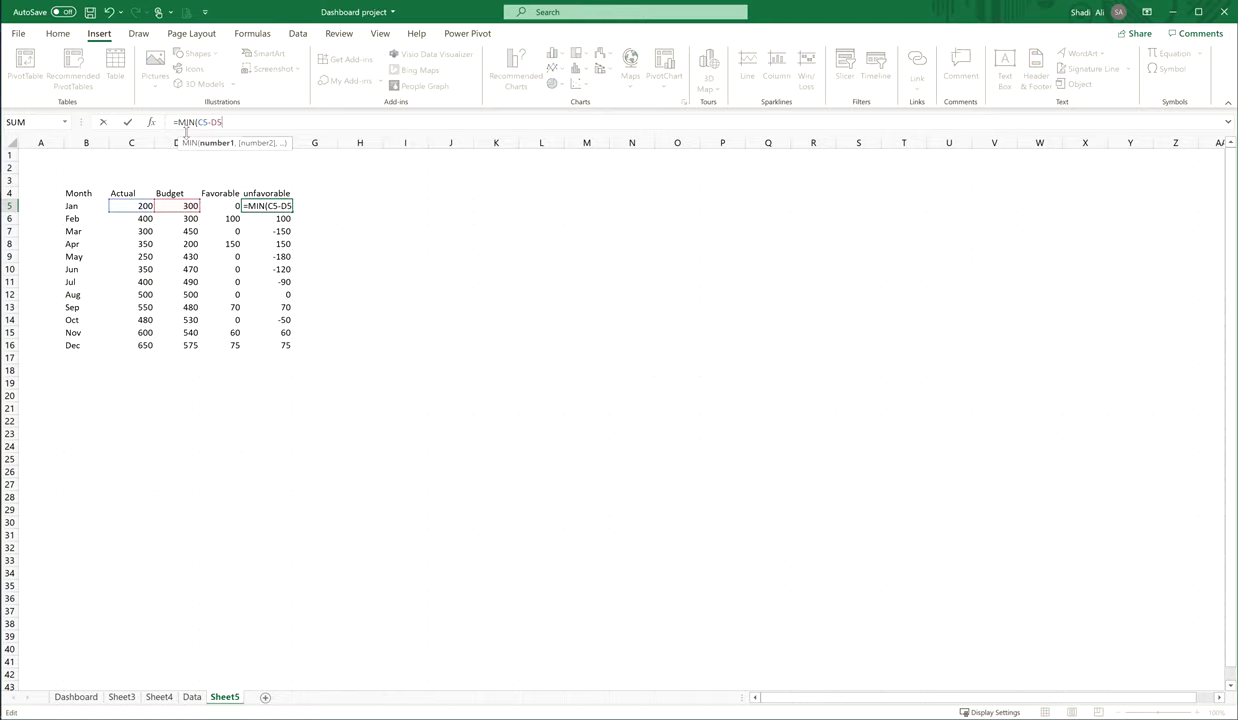
pyautogui.write(',0')
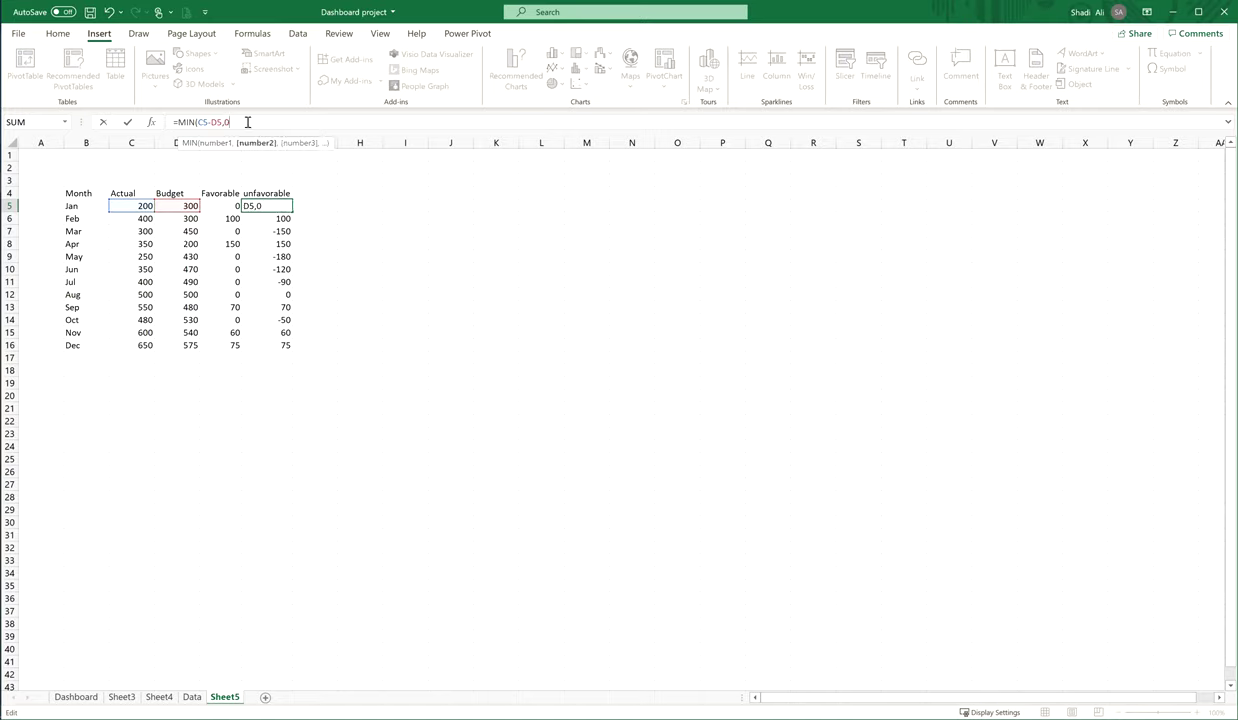
pyautogui.press('Return')
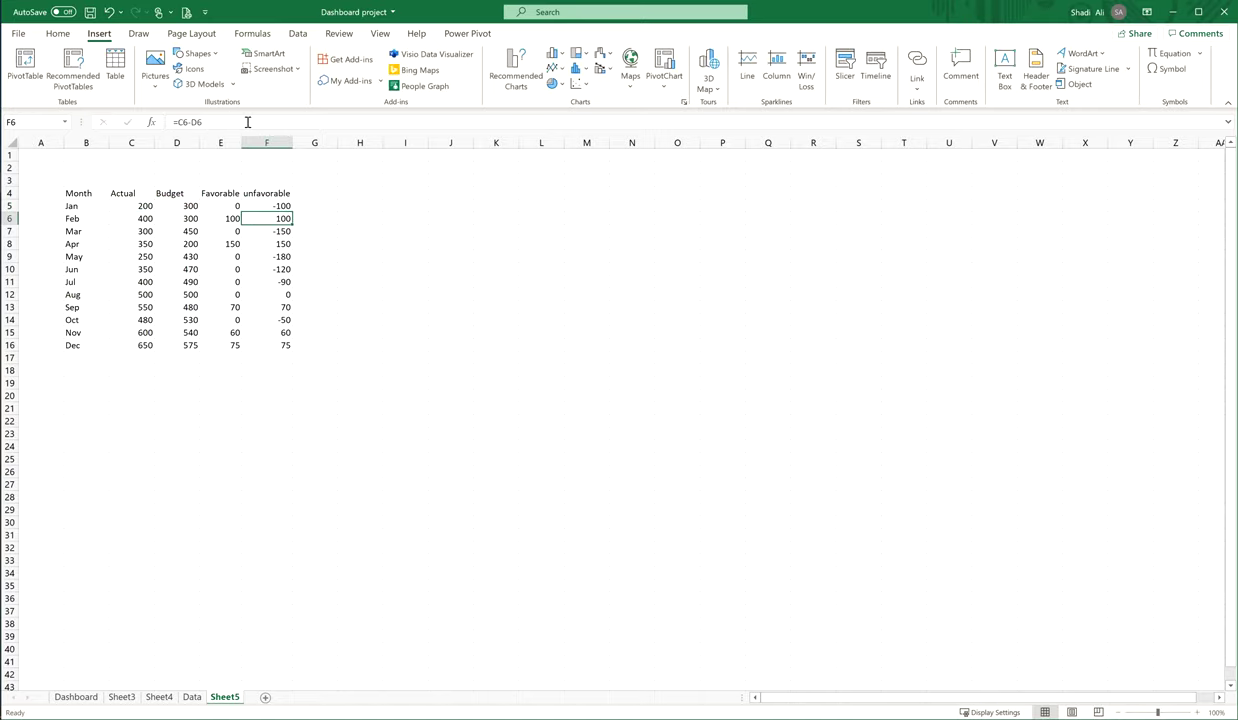
# Step: Fill the MIN formula down to F16 and check the formula in F5
pyautogui.press('Left')
pyautogui.press('Up')
pyautogui.press('Right')
pyautogui.hotkey('shift', 'Down')
pyautogui.hotkey('shift', 'Down')
pyautogui.hotkey('shift', 'Down')
pyautogui.hotkey('ctrl', 'd')
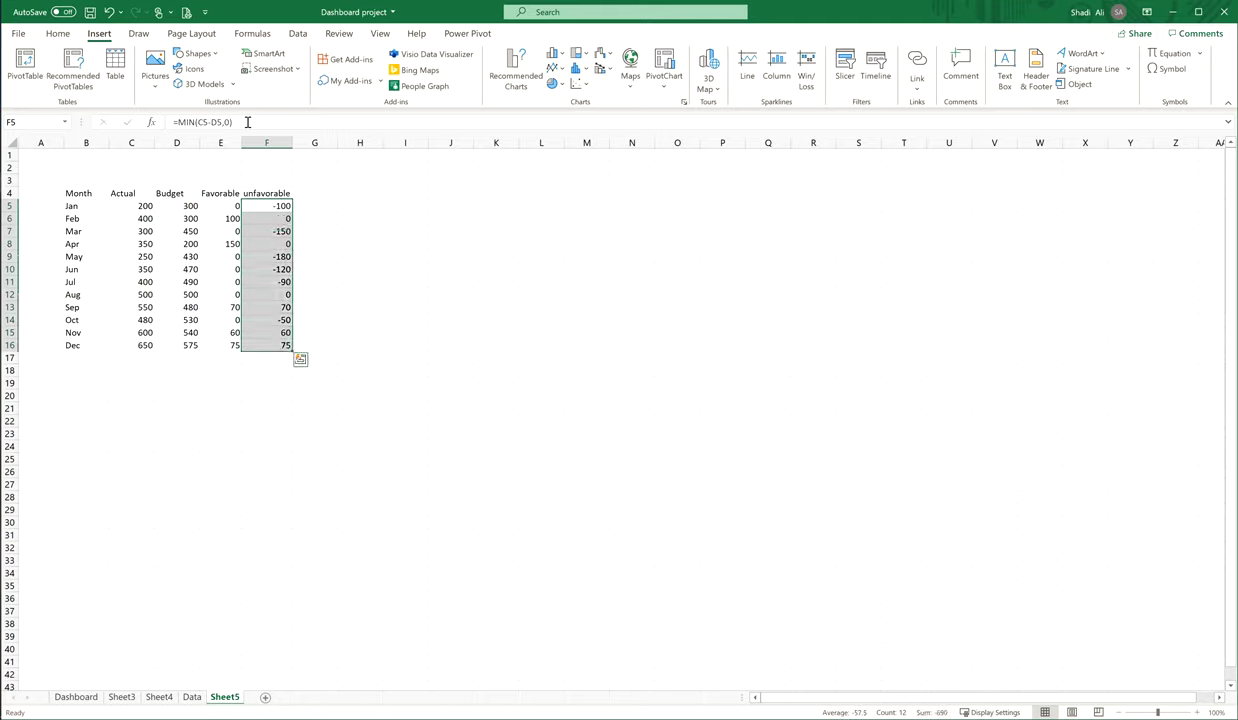
pyautogui.click(304, 216)
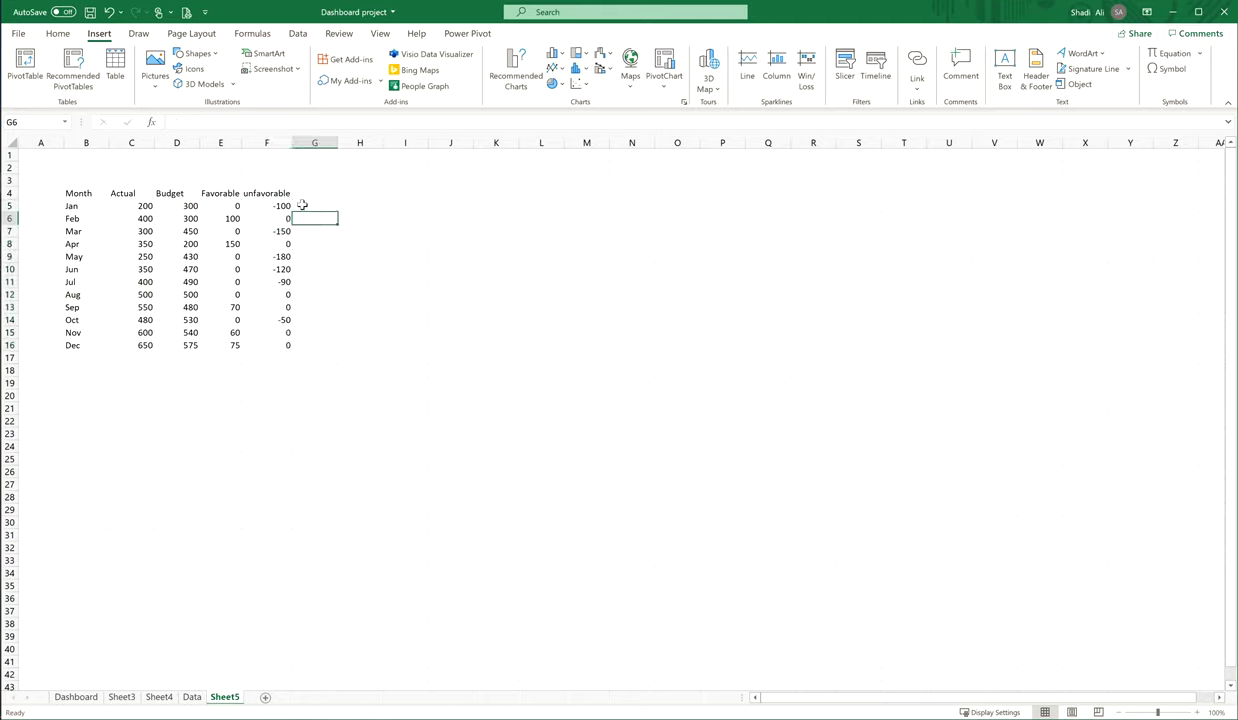
pyautogui.click(268, 204)
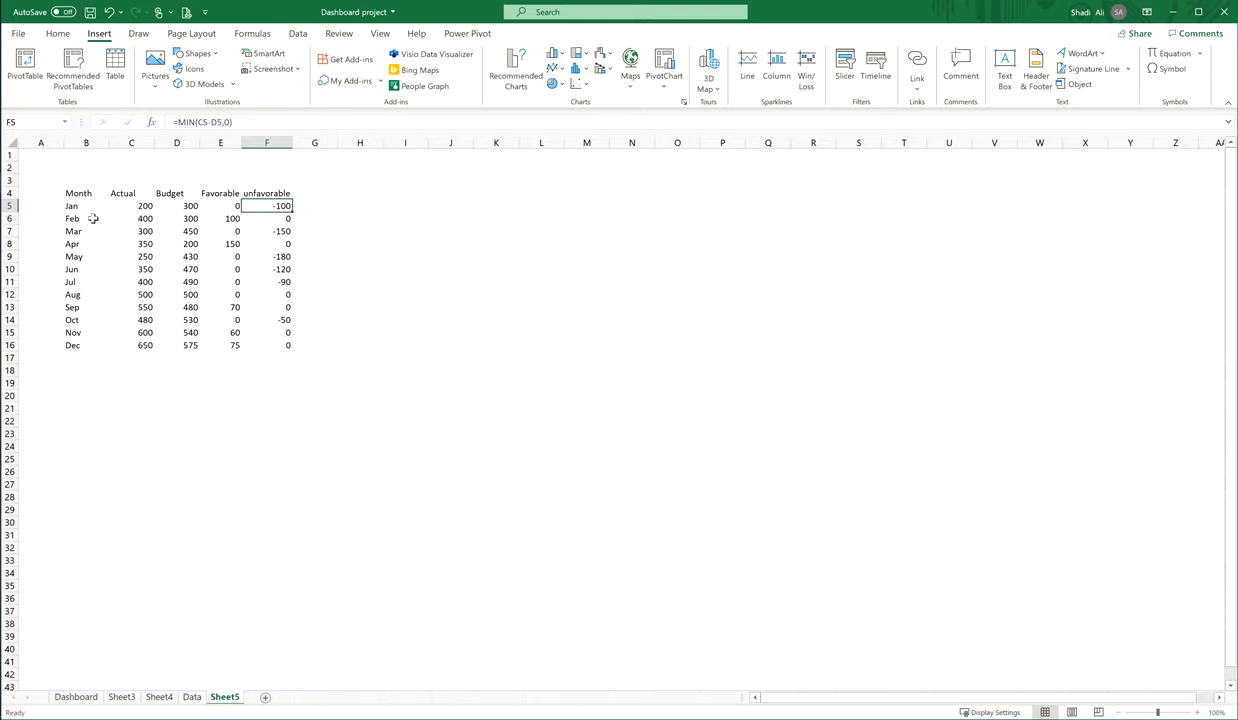
# Step: Insert a Line with Markers chart of Budget by month from B5:B16 and D5:D16
pyautogui.moveTo(95, 205); pyautogui.dragTo(100, 345)
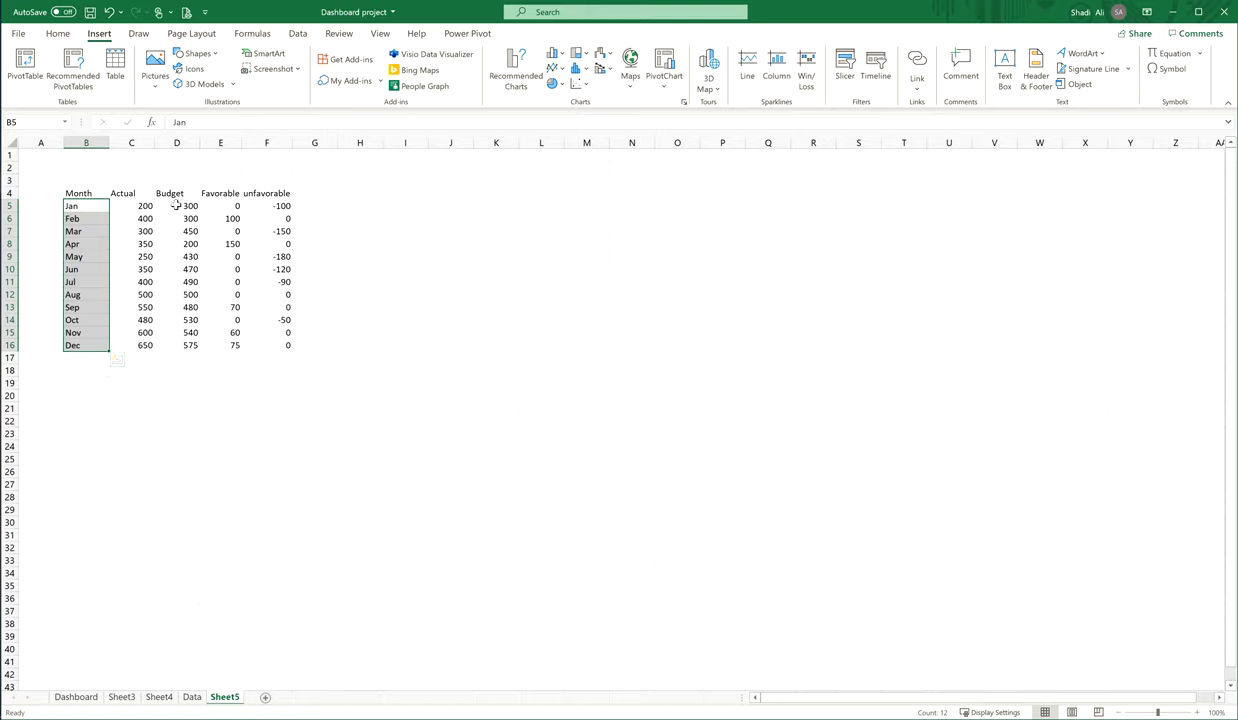
pyautogui.keyDown('ctrl'); pyautogui.moveTo(176, 205); pyautogui.dragTo(185, 345); pyautogui.keyUp('ctrl')
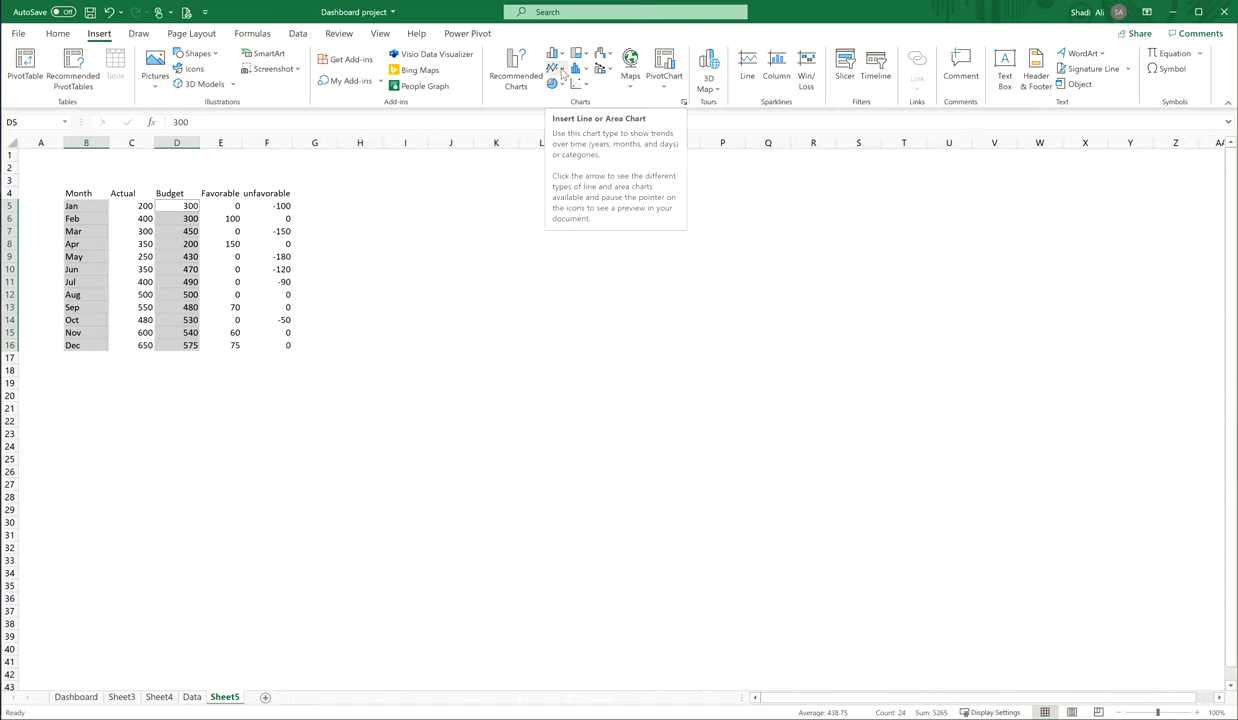
pyautogui.click(562, 70)
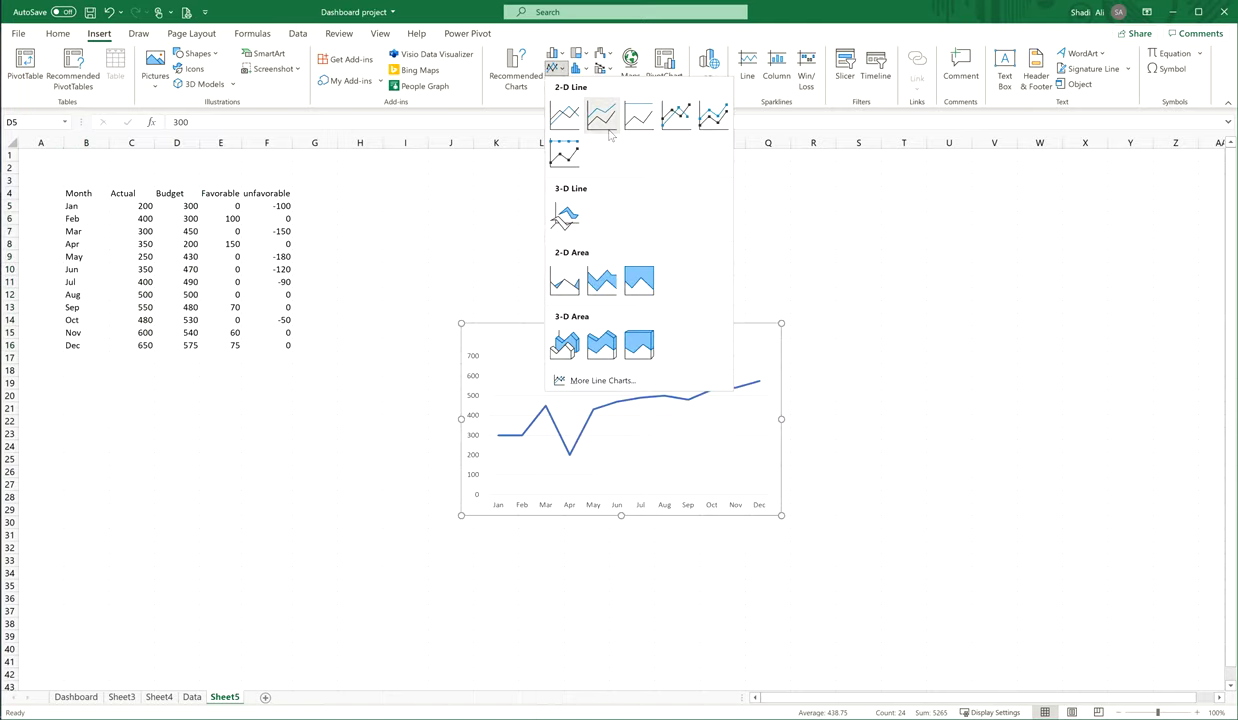
pyautogui.click(676, 117)
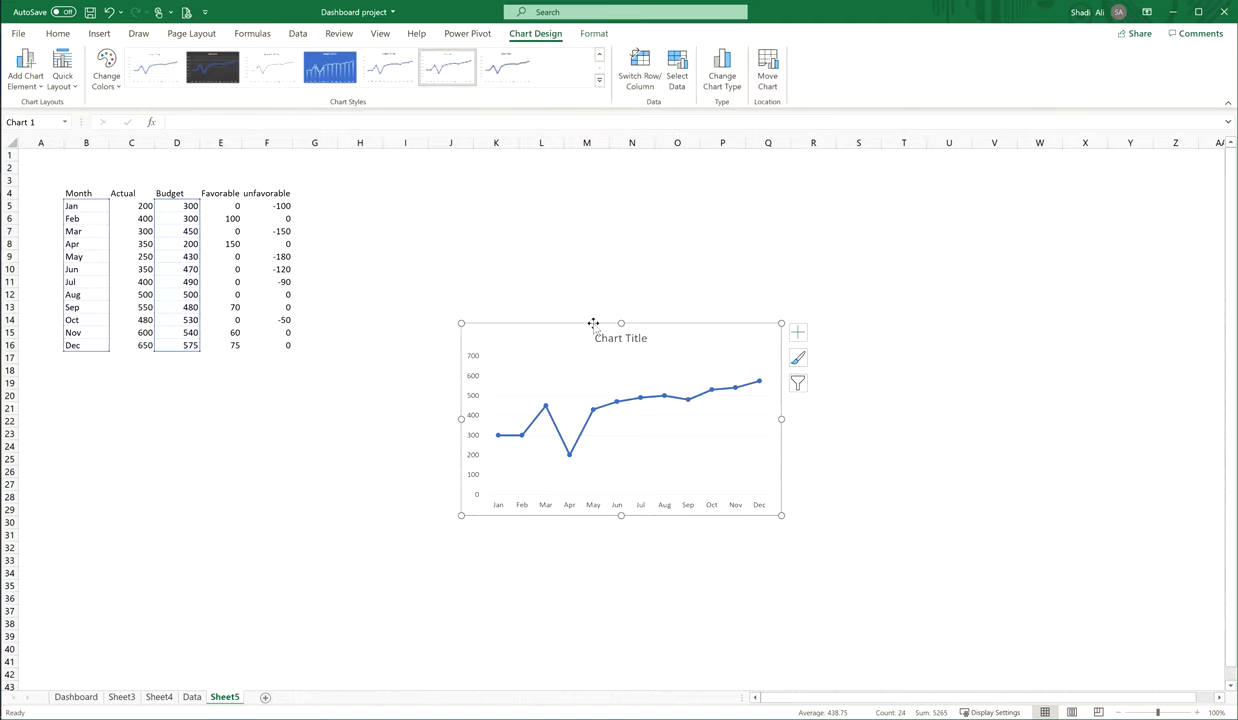
# Step: Move the chart beside the table, enlarge it, and open the Budget series formatting
pyautogui.moveTo(593, 323); pyautogui.dragTo(536, 230)
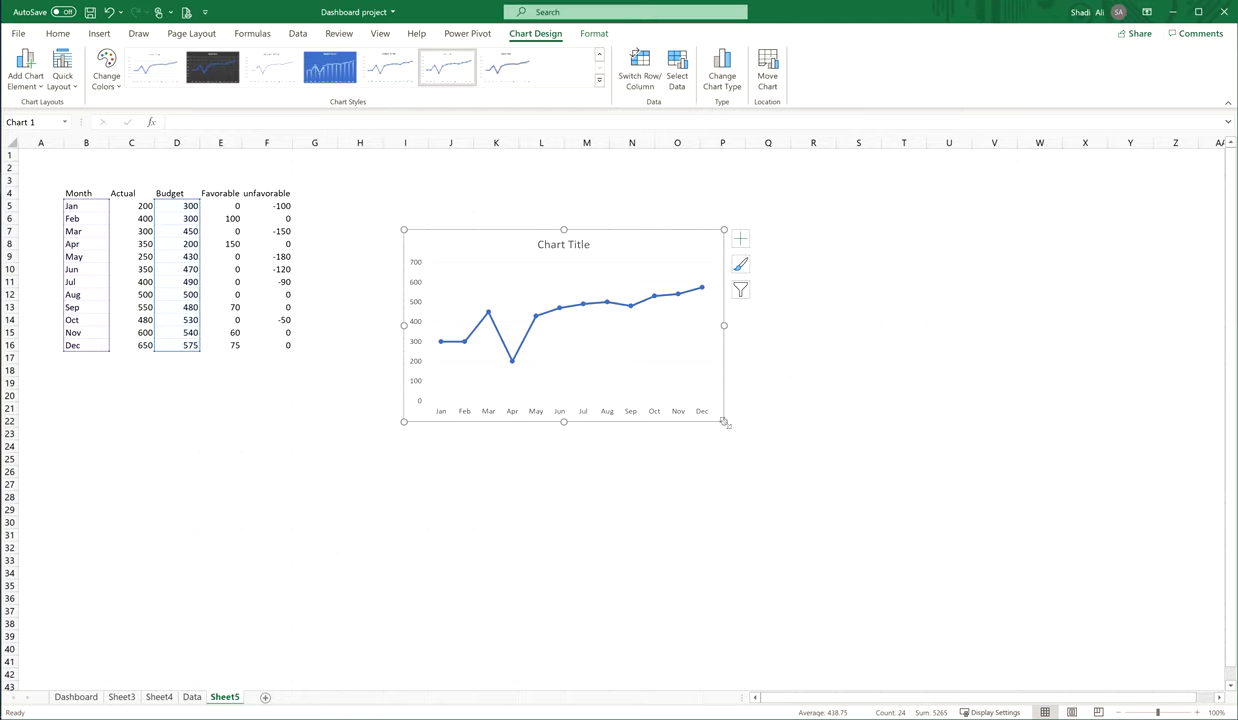
pyautogui.moveTo(724, 422); pyautogui.dragTo(770, 463)
pyautogui.click(652, 319)
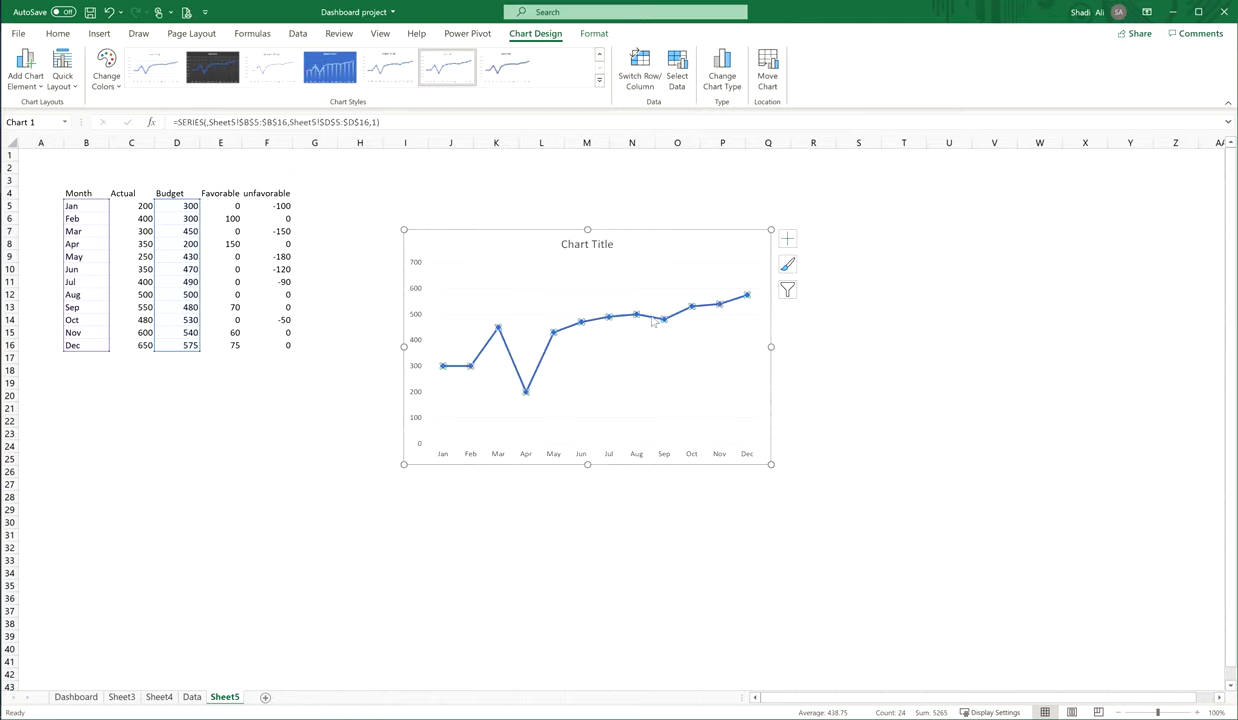
pyautogui.moveTo(653, 320)
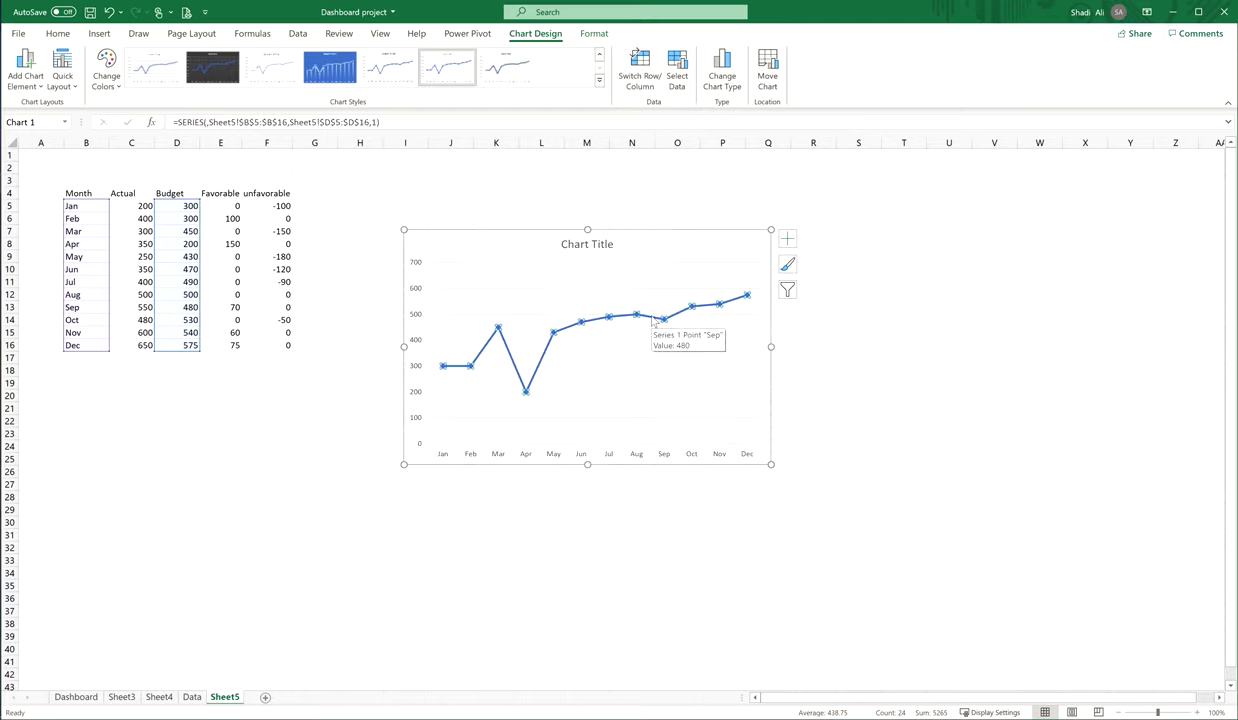
pyautogui.doubleClick(653, 320)
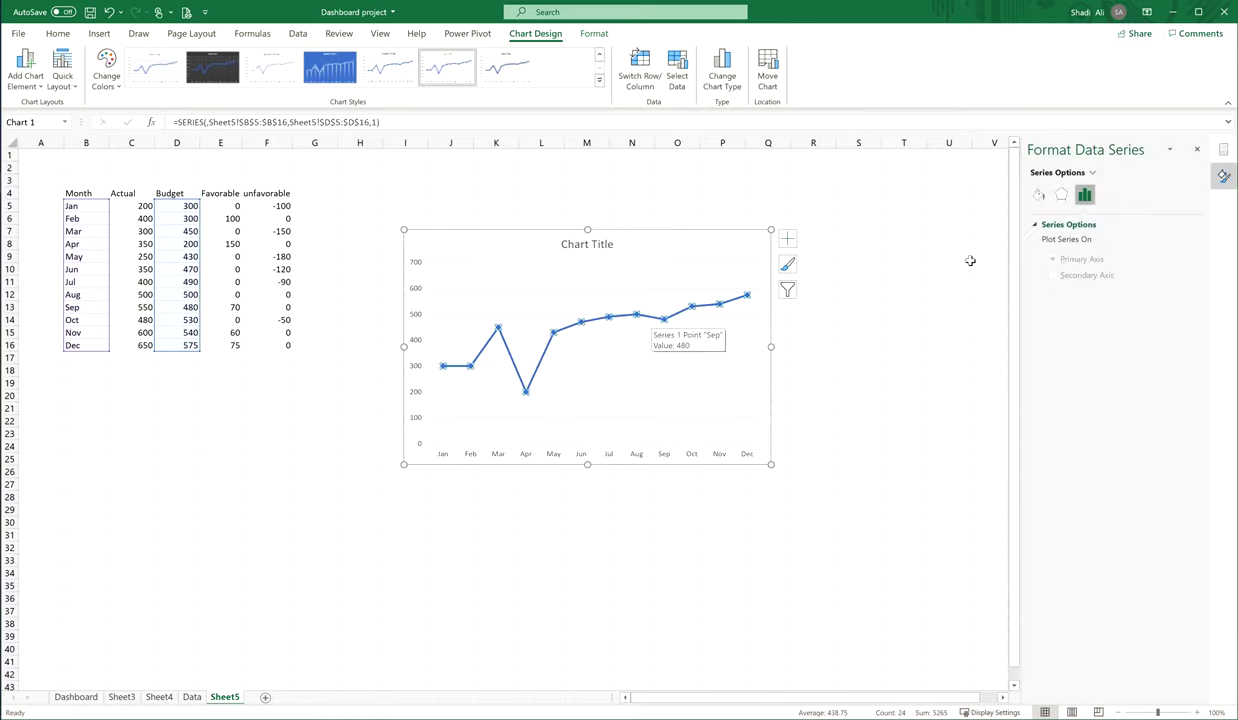
# Step: Set the Budget series line to No line and review its marker options
pyautogui.click(1062, 196)
pyautogui.click(1040, 195)
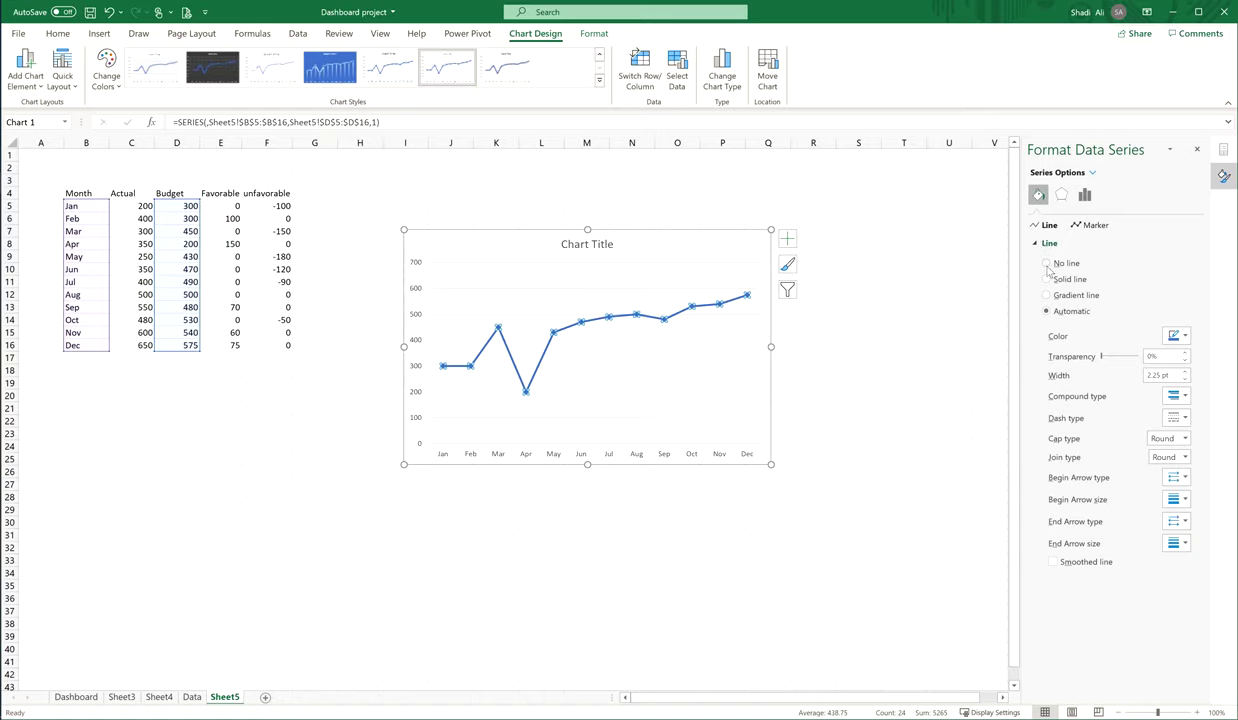
pyautogui.click(1047, 264)
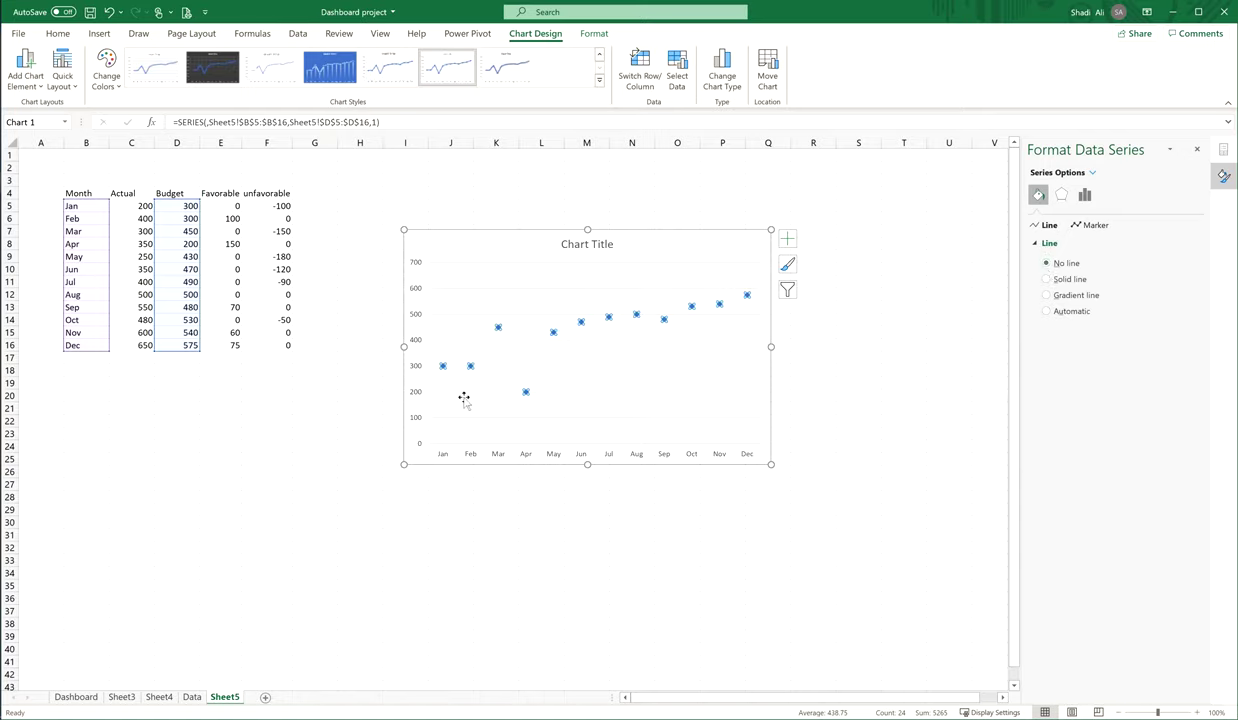
pyautogui.click(1087, 226)
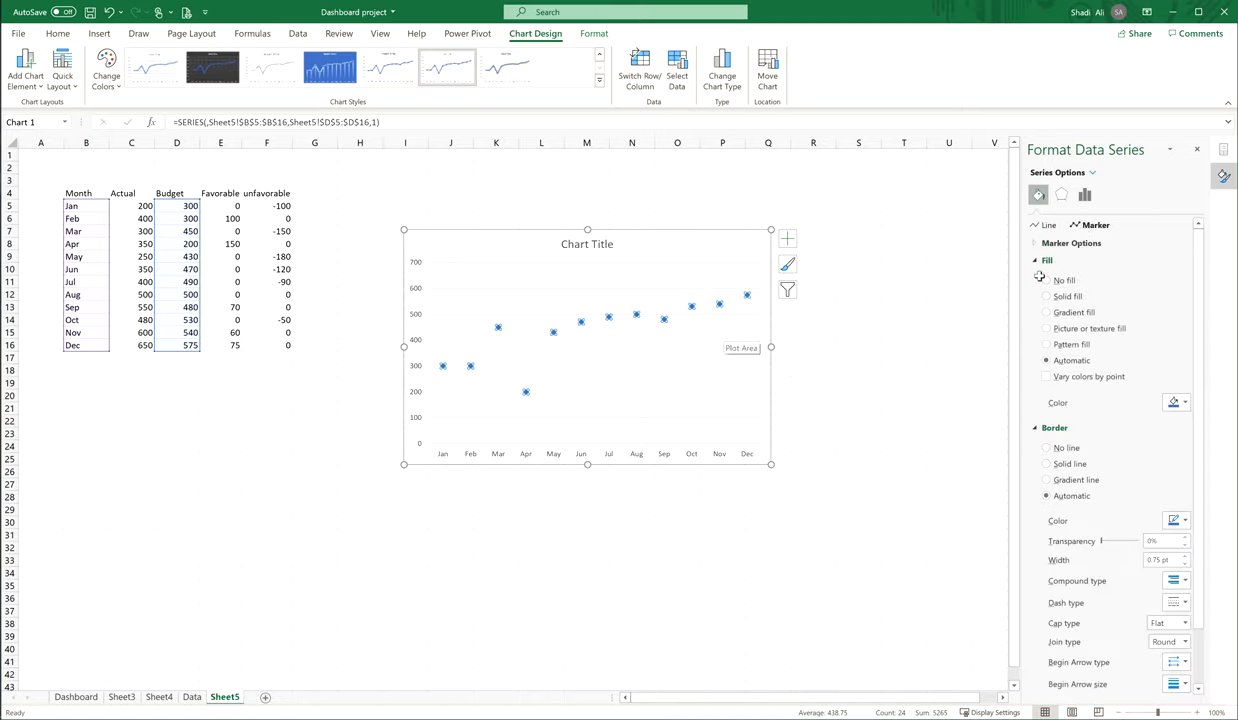
pyautogui.click(1071, 243)
pyautogui.click(1097, 312)
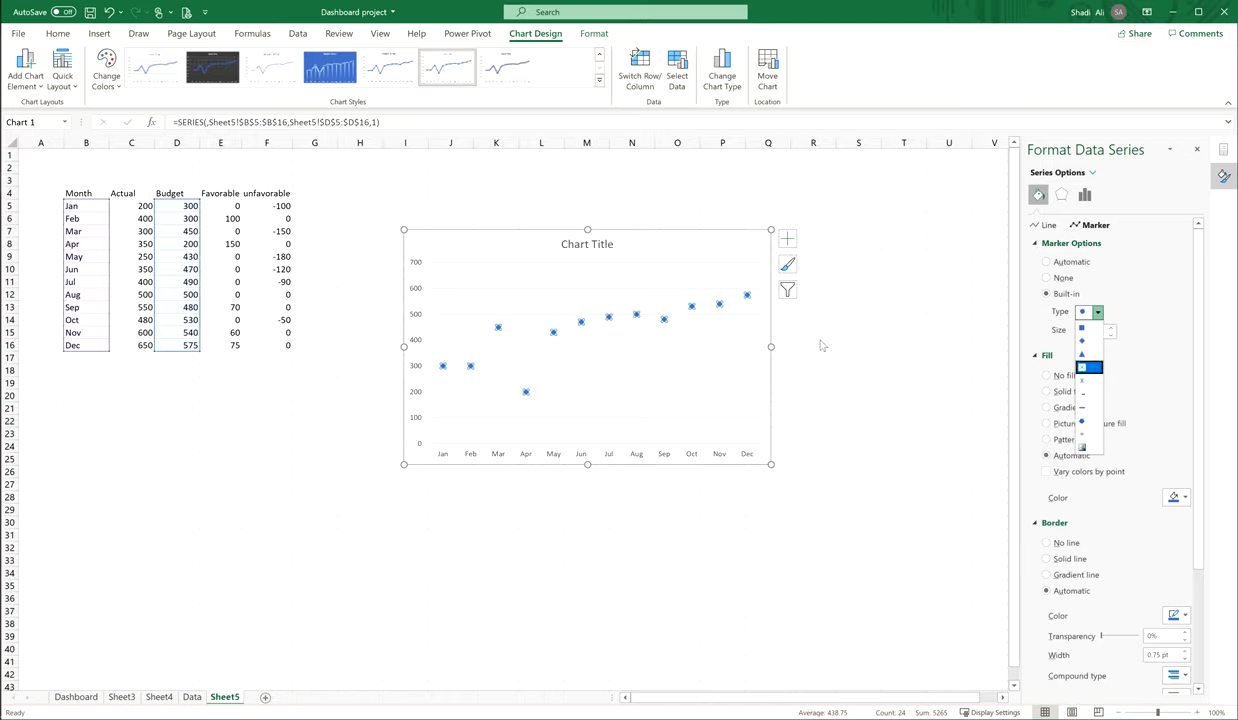
pyautogui.press('Escape')
# Step: Deselect the chart and open the Insert Shapes gallery
pyautogui.click(345, 420)
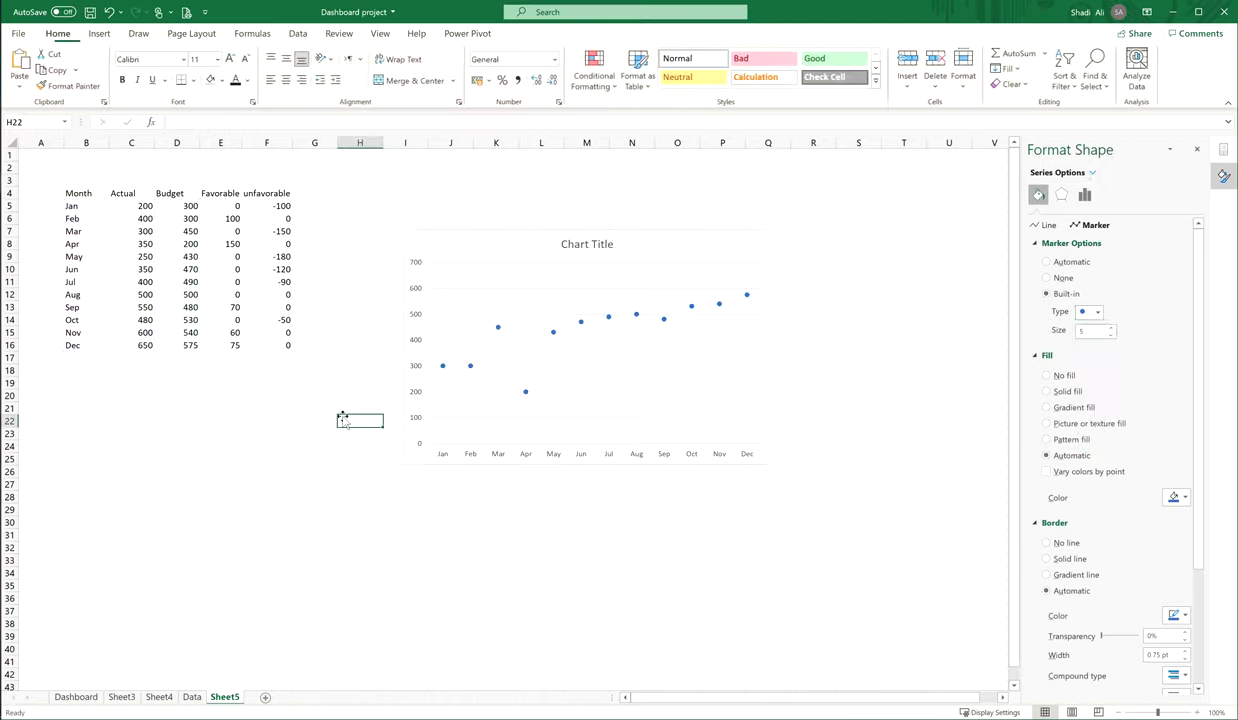
pyautogui.click(100, 33)
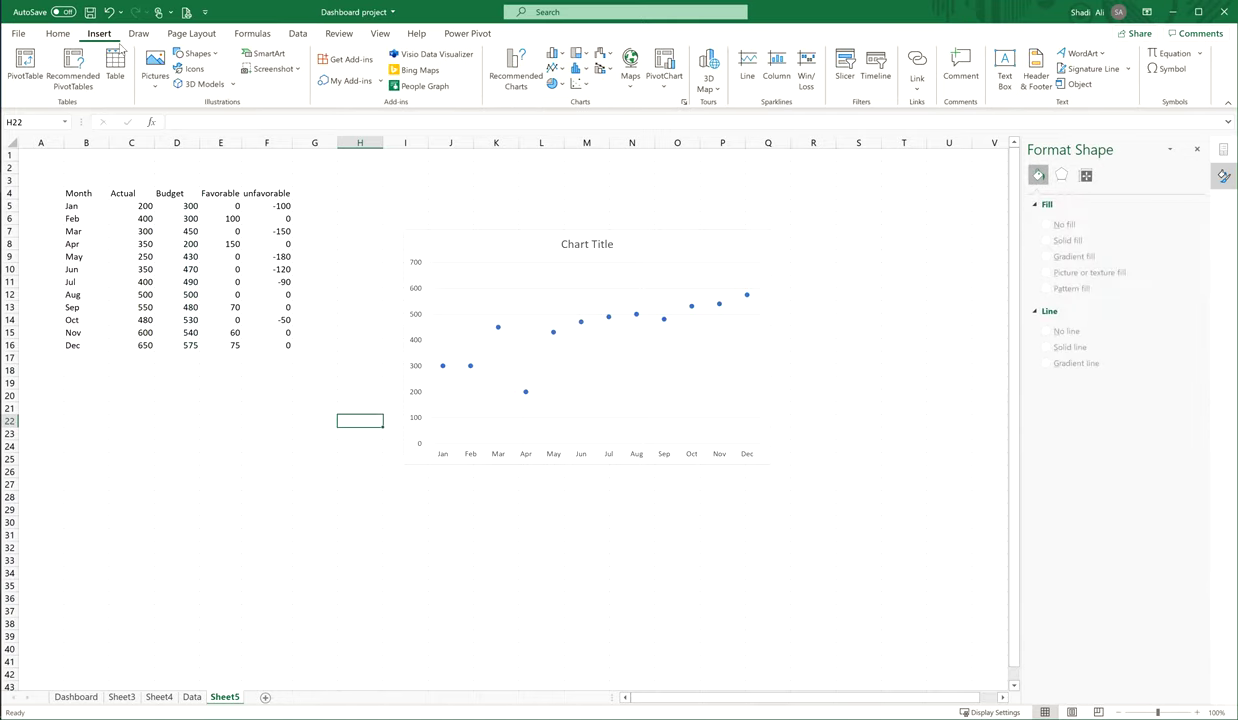
pyautogui.click(196, 53)
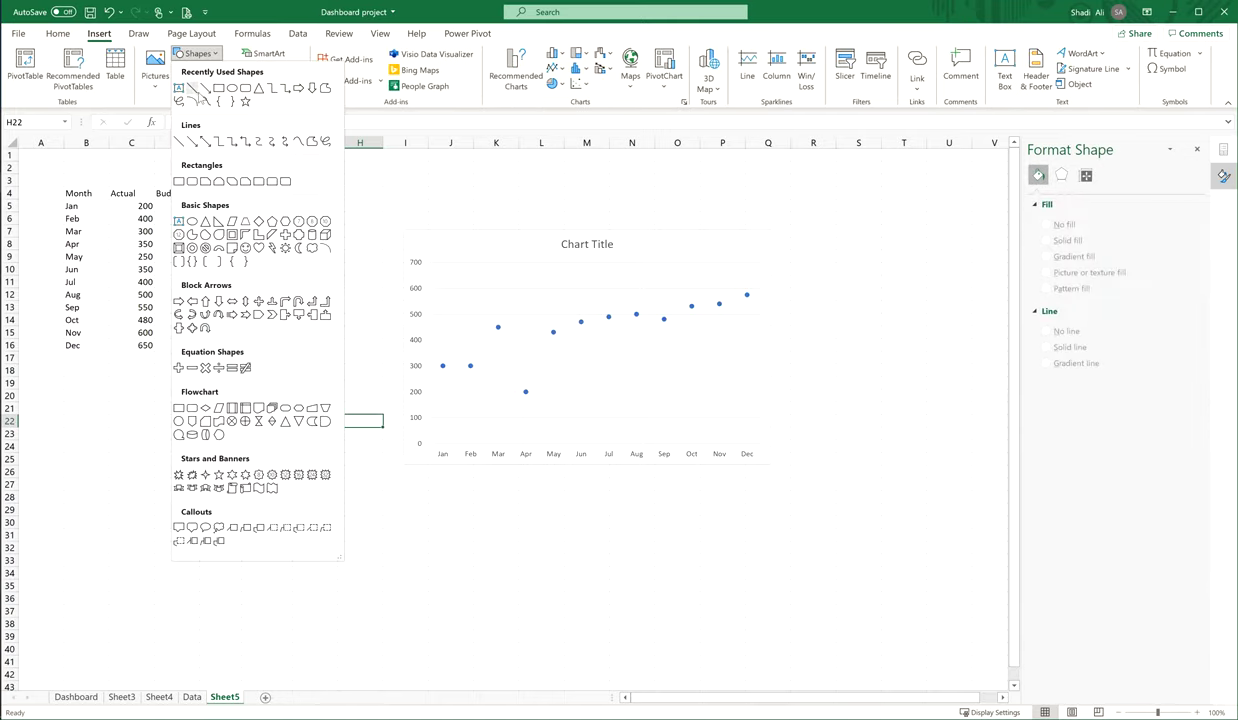
# Step: Draw a short grey horizontal line and paste it as the Budget series markers
pyautogui.click(195, 89)
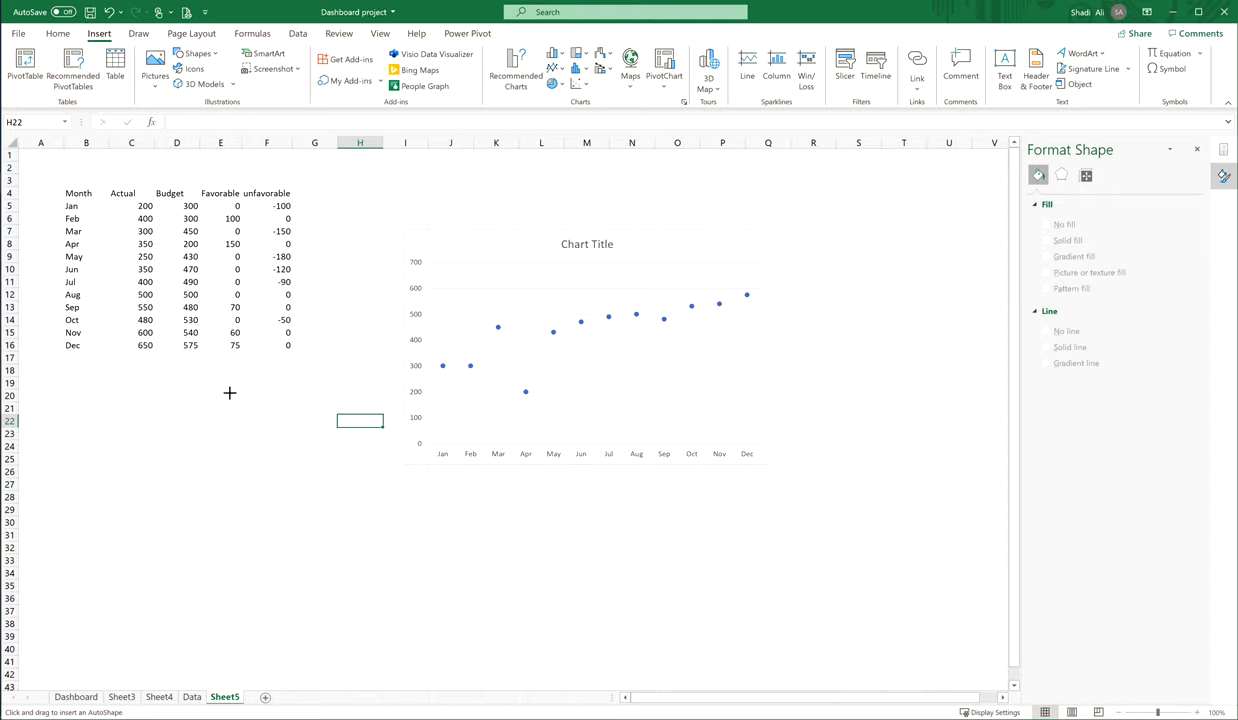
pyautogui.moveTo(176, 384); pyautogui.dragTo(202, 384)
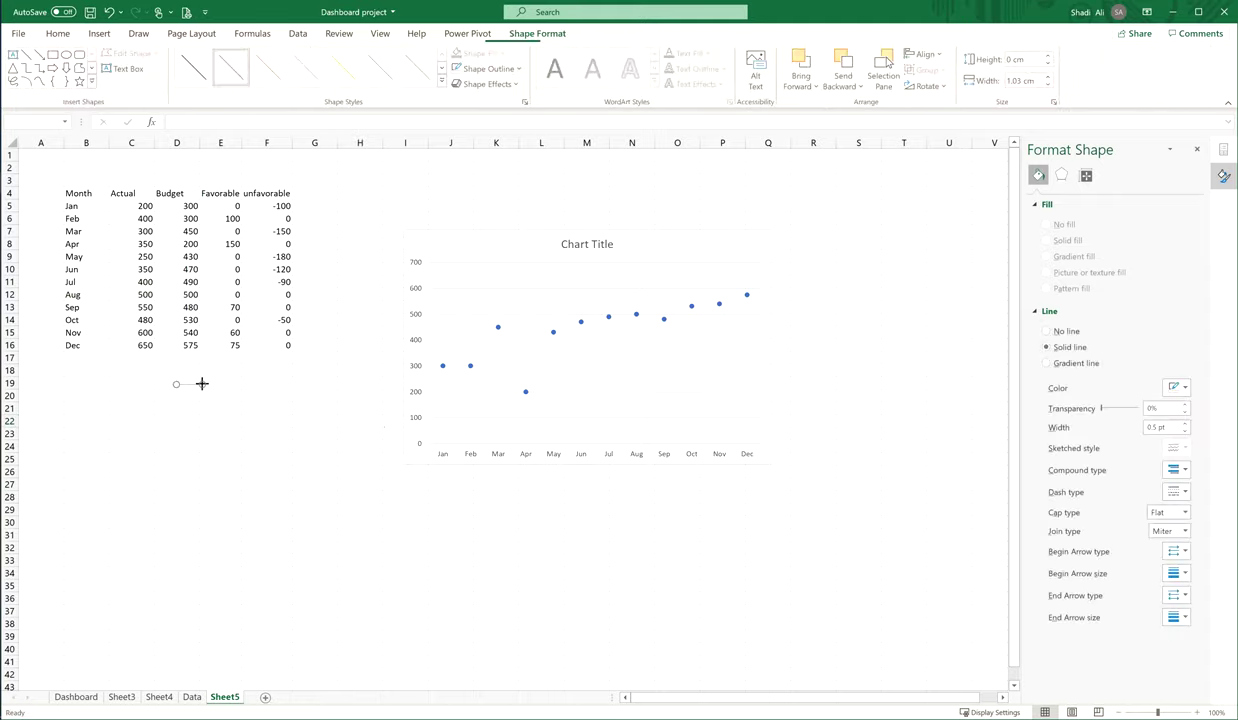
pyautogui.click(433, 87)
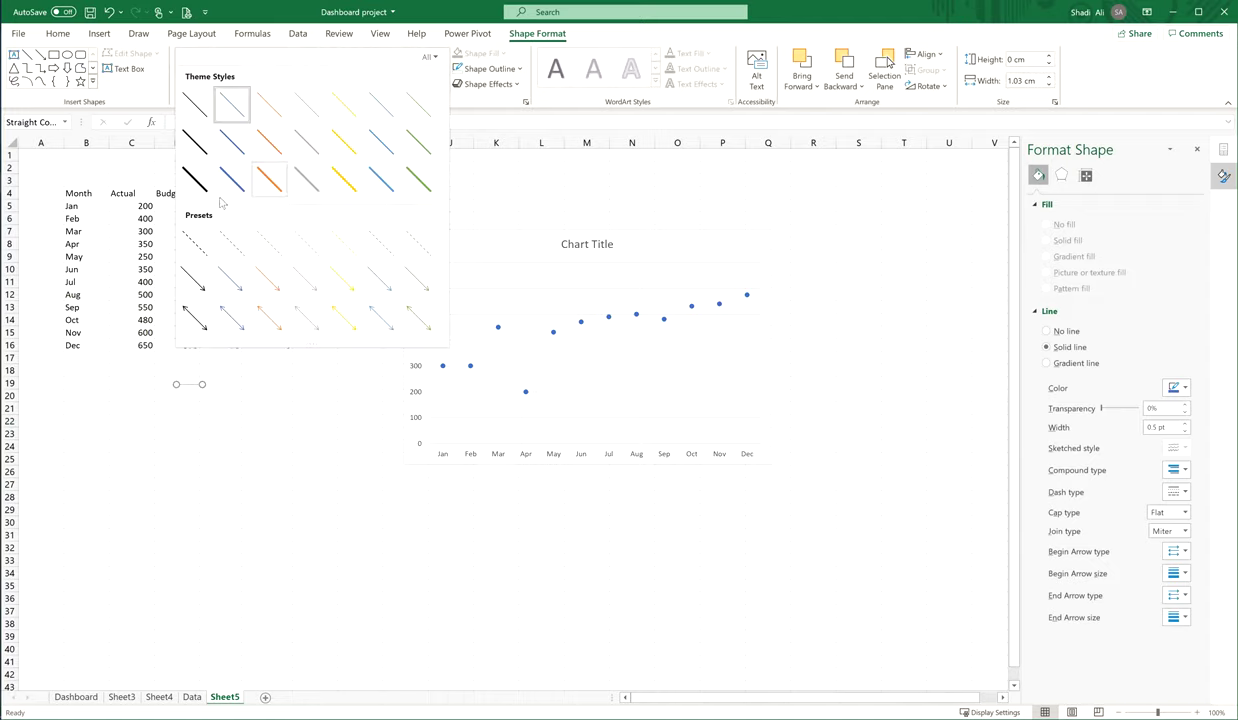
pyautogui.click(305, 180)
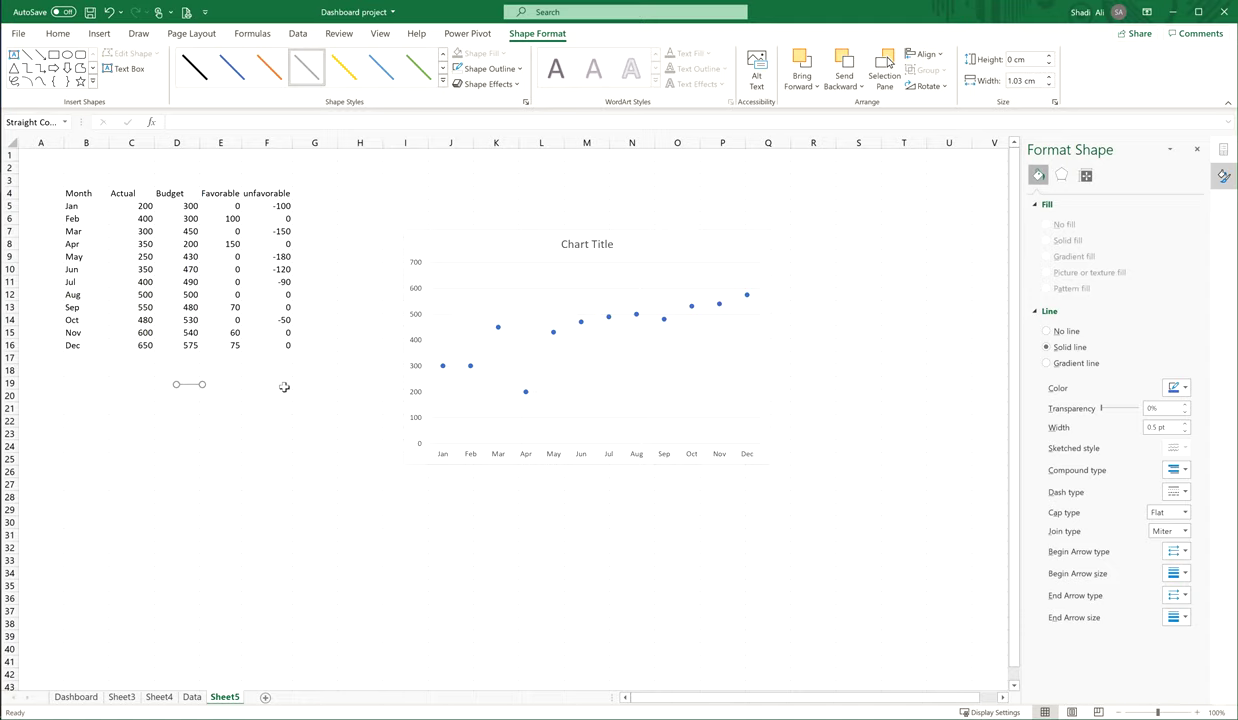
pyautogui.click(498, 330)
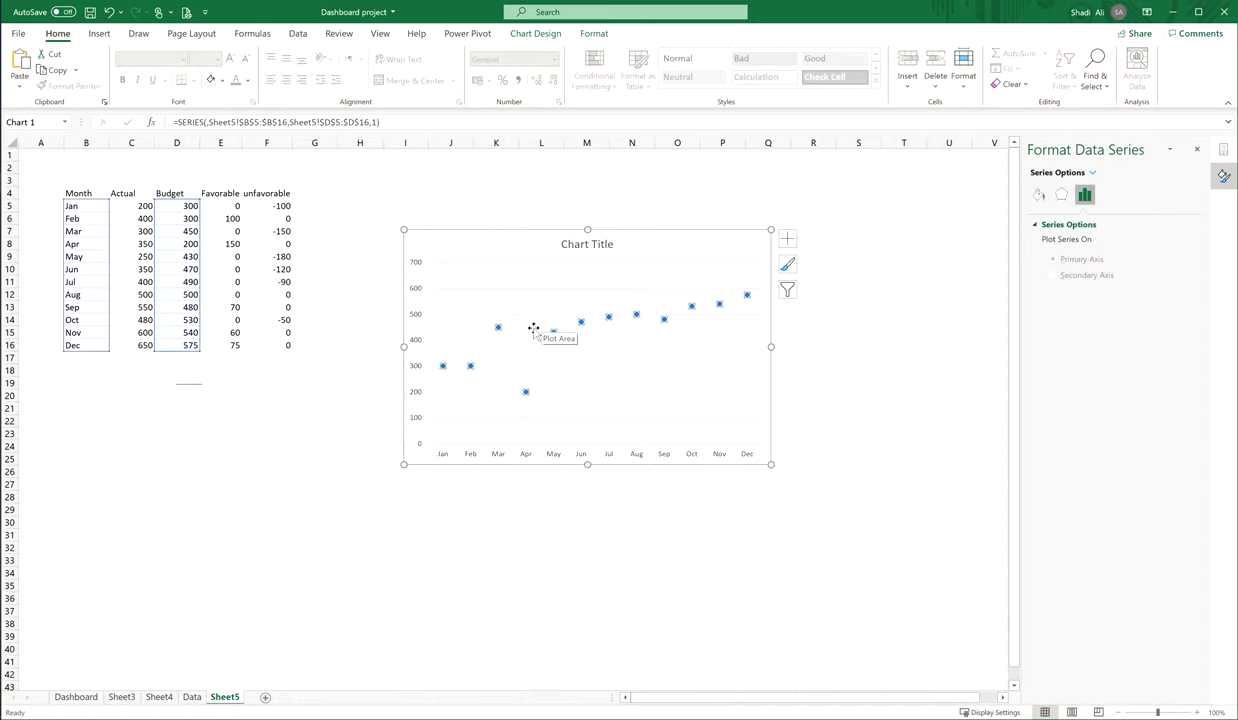
pyautogui.hotkey('ctrl', 'v')
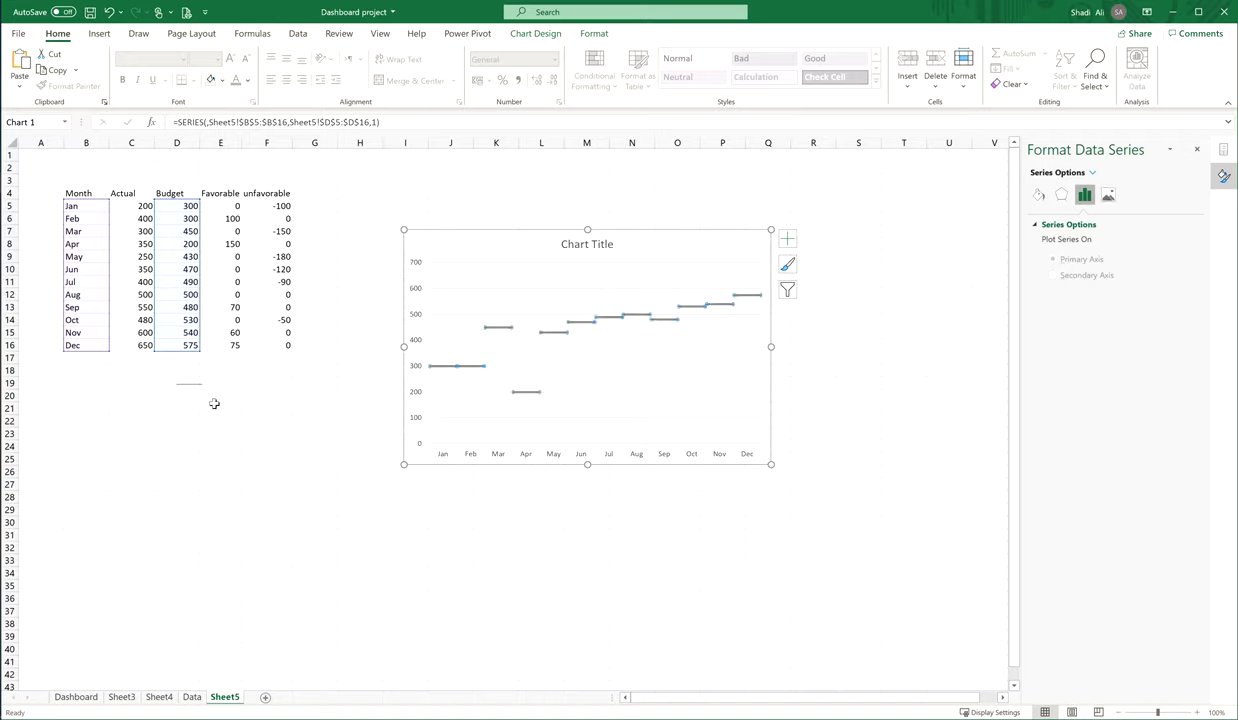
pyautogui.click(300, 394)
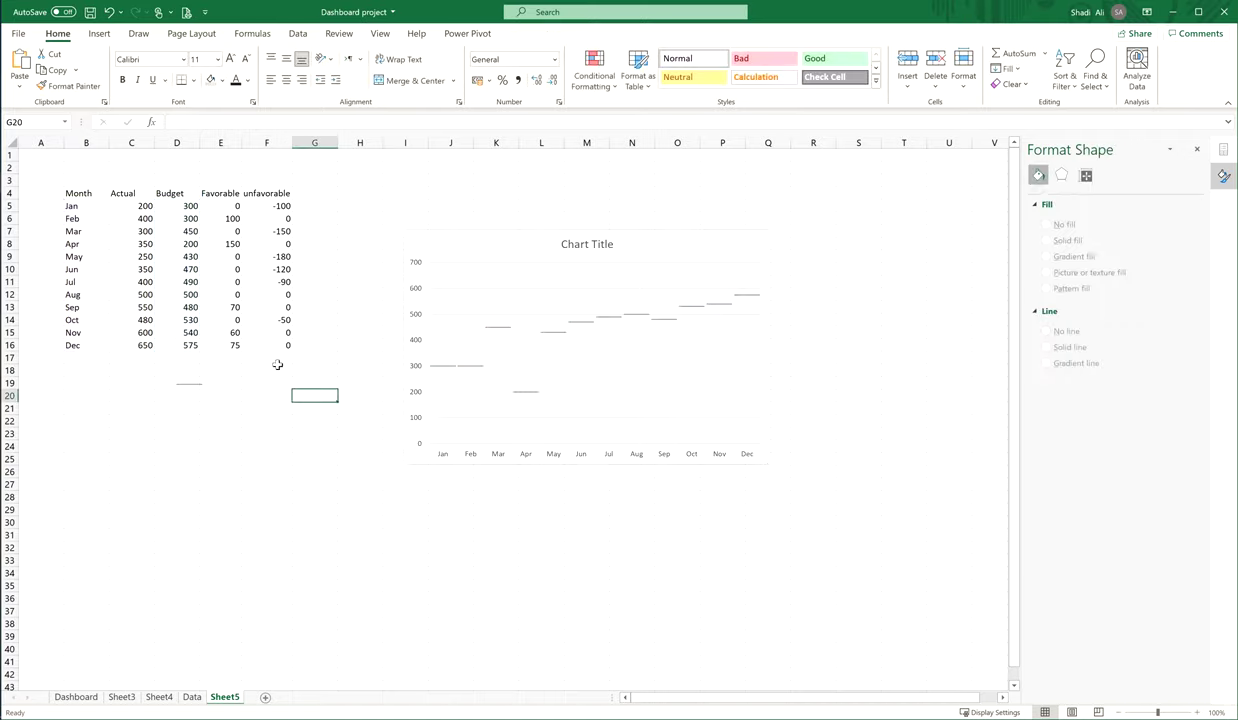
# Step: Widen the chart to the right
pyautogui.click(755, 300)
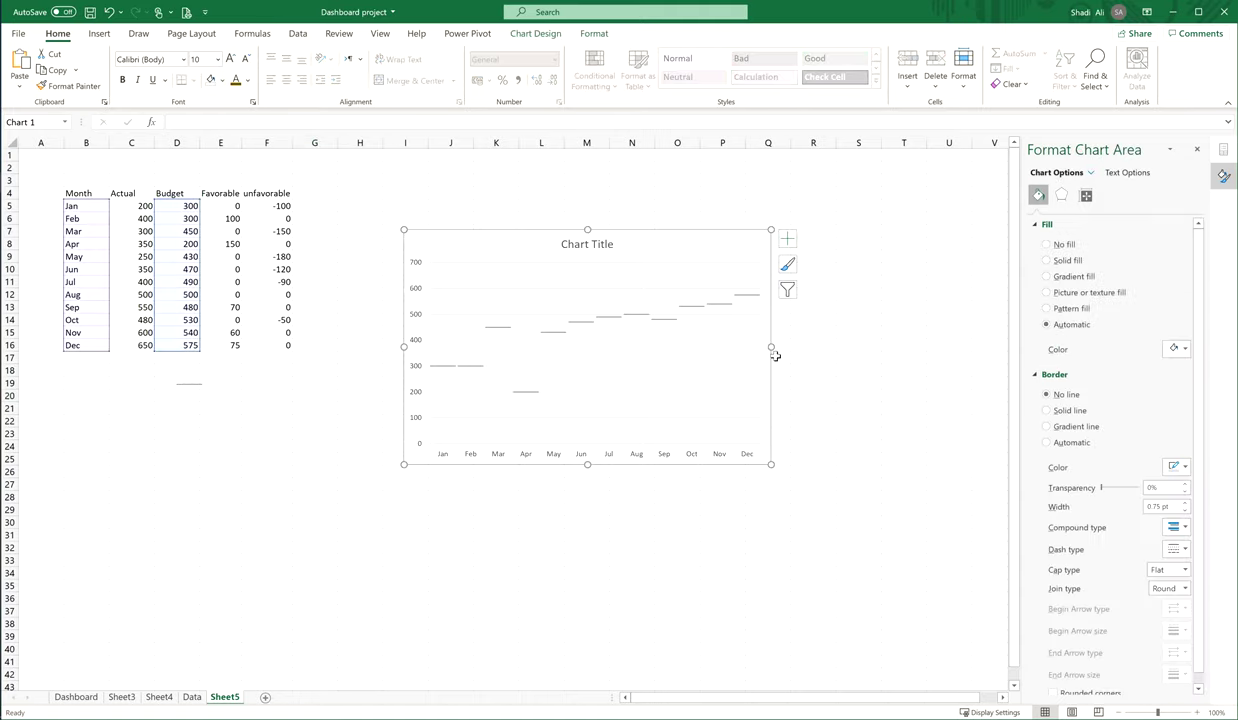
pyautogui.moveTo(772, 348); pyautogui.dragTo(857, 350)
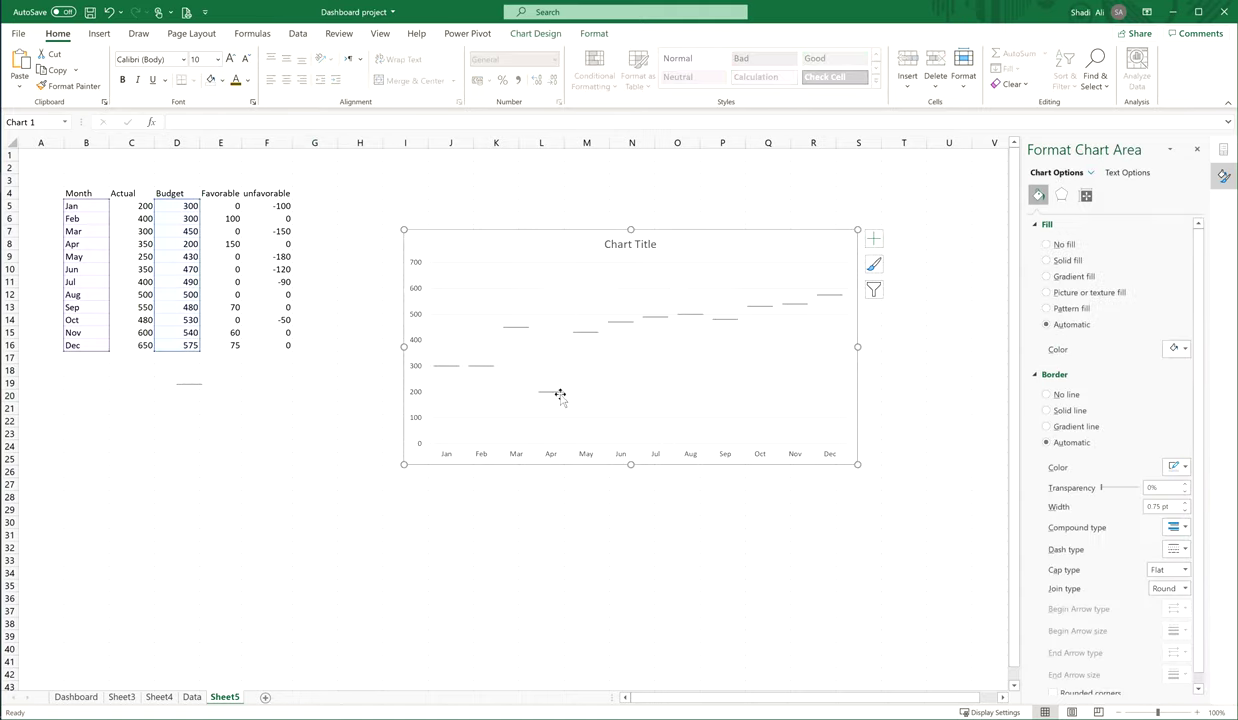
pyautogui.click(325, 421)
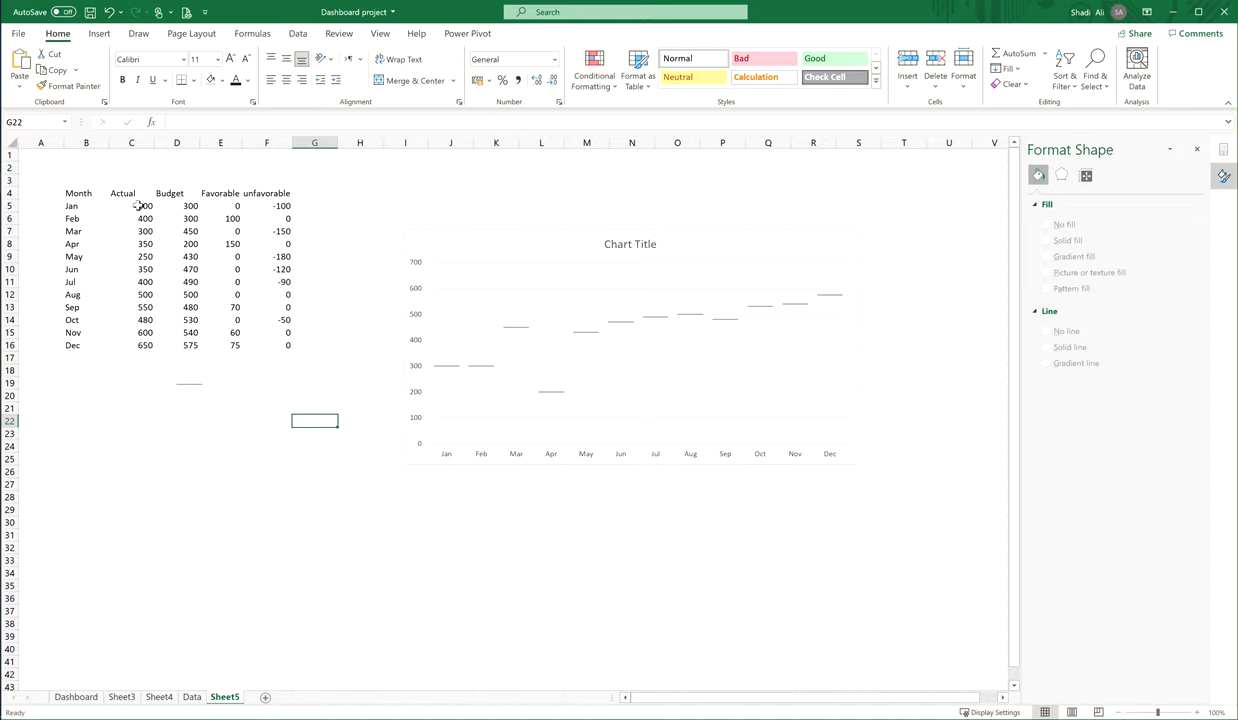
# Step: Copy the Actual values C5:C16 and paste them into the chart as a new series
pyautogui.moveTo(138, 205); pyautogui.dragTo(146, 343)
pyautogui.moveTo(146, 345); pyautogui.dragTo(147, 346)
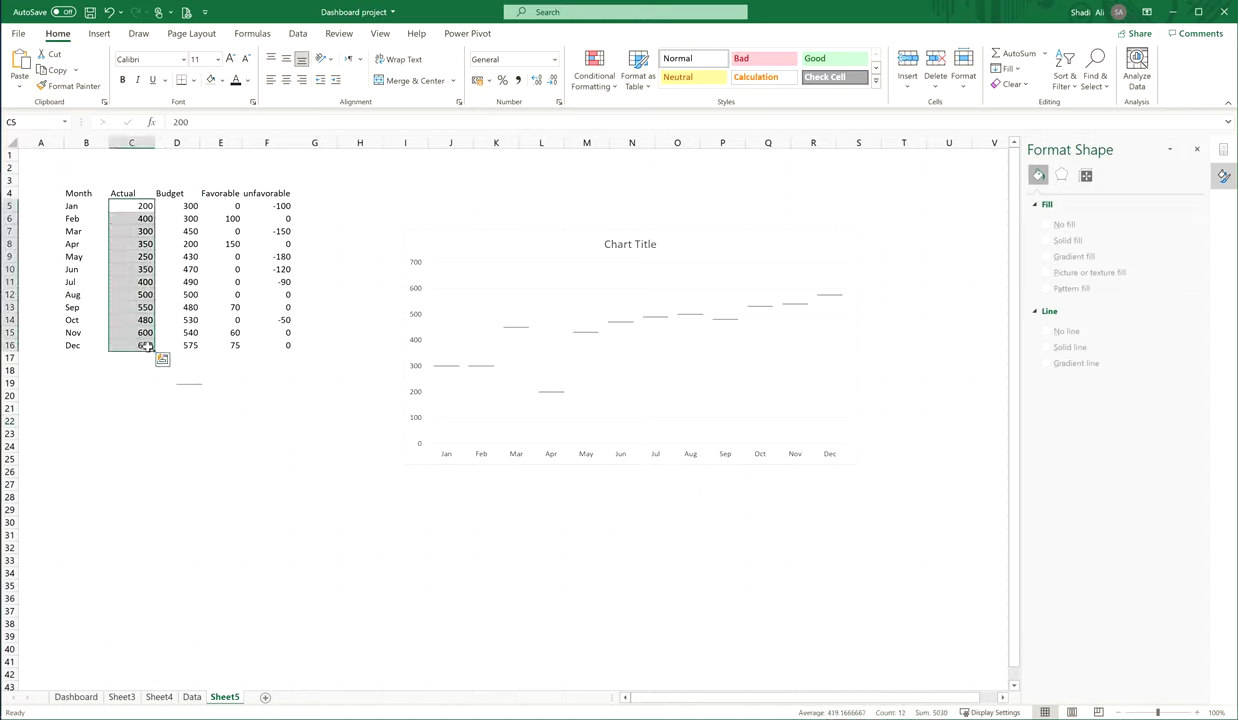
pyautogui.hotkey('ctrl', 'c')
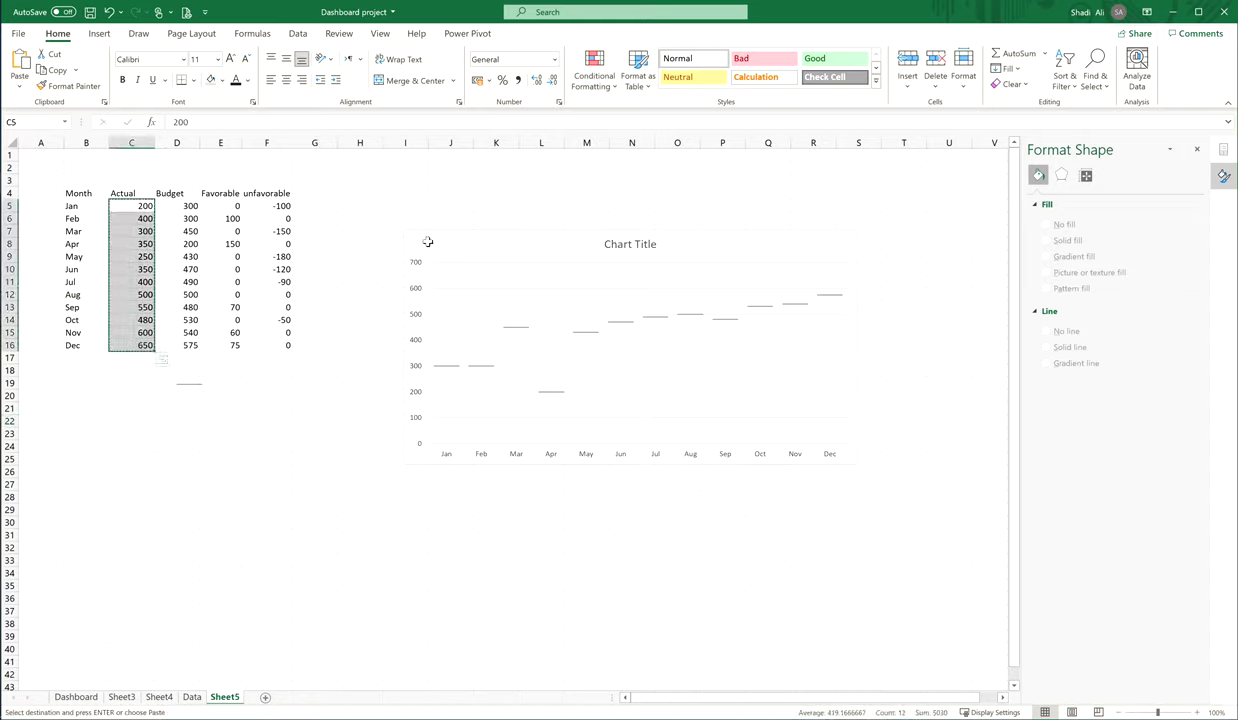
pyautogui.click(538, 242)
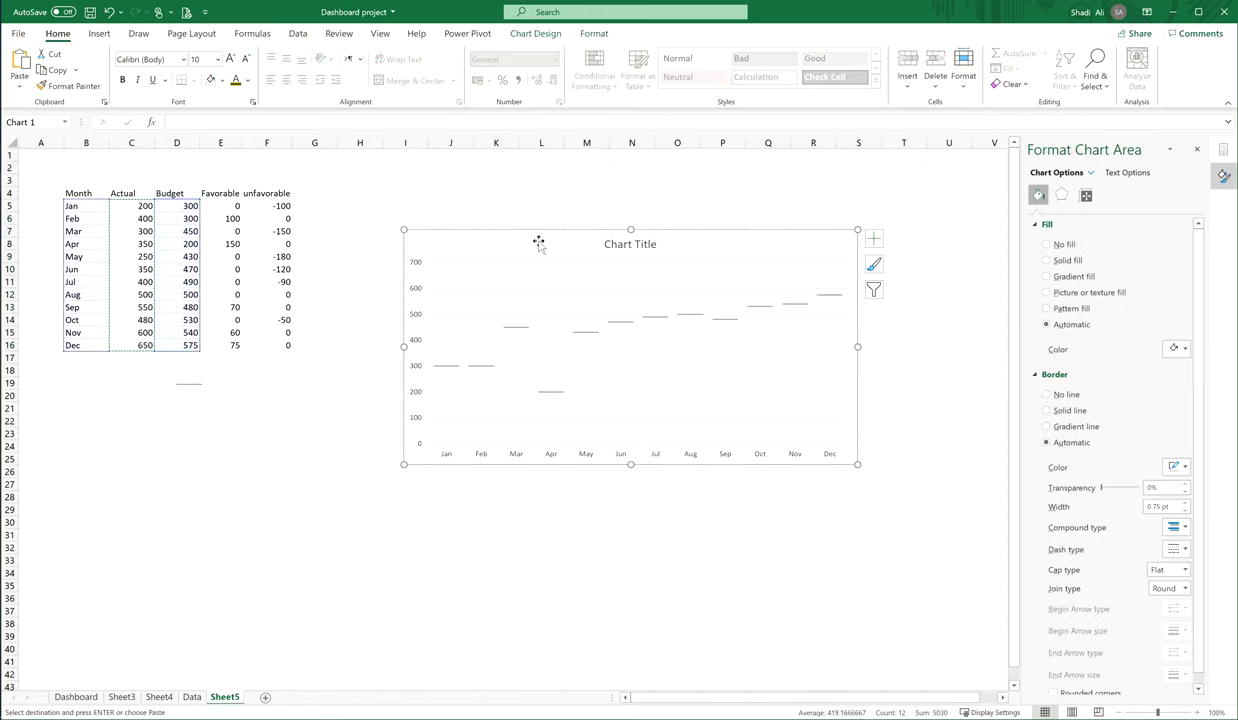
pyautogui.hotkey('ctrl', 'v')
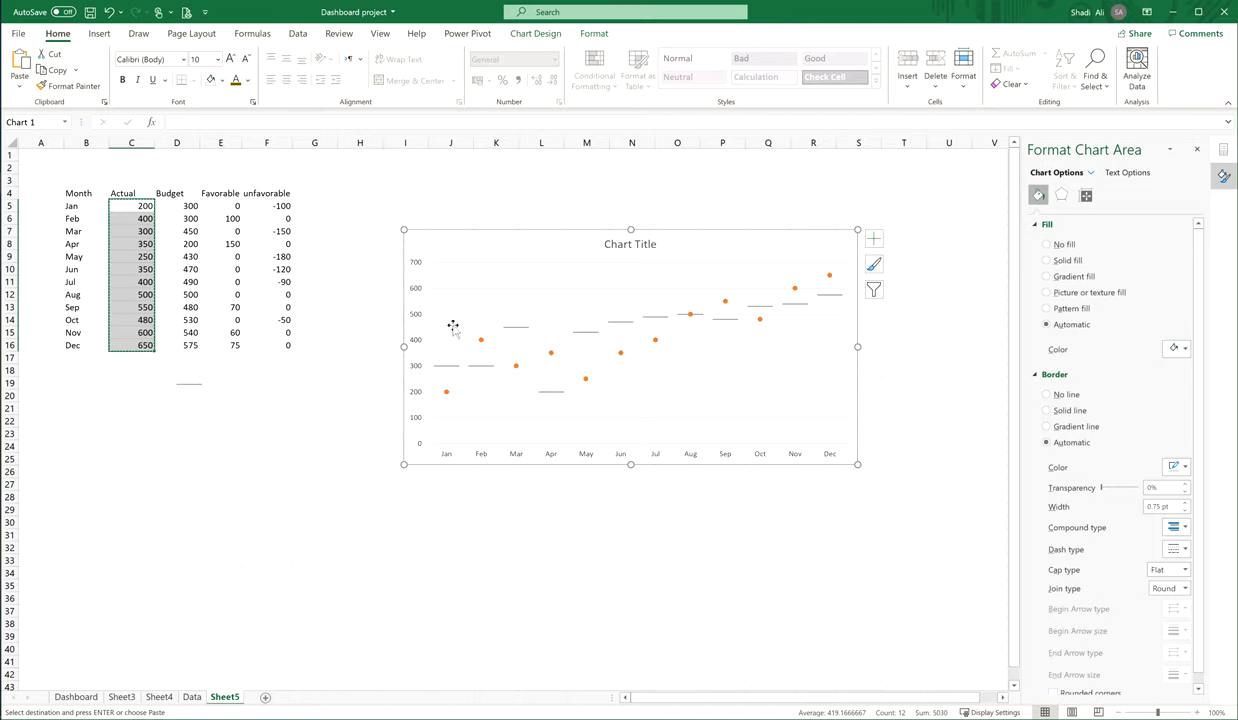
# Step: Change the Actual series (Series2) to Stacked Column in the combo chart
pyautogui.click(586, 384)
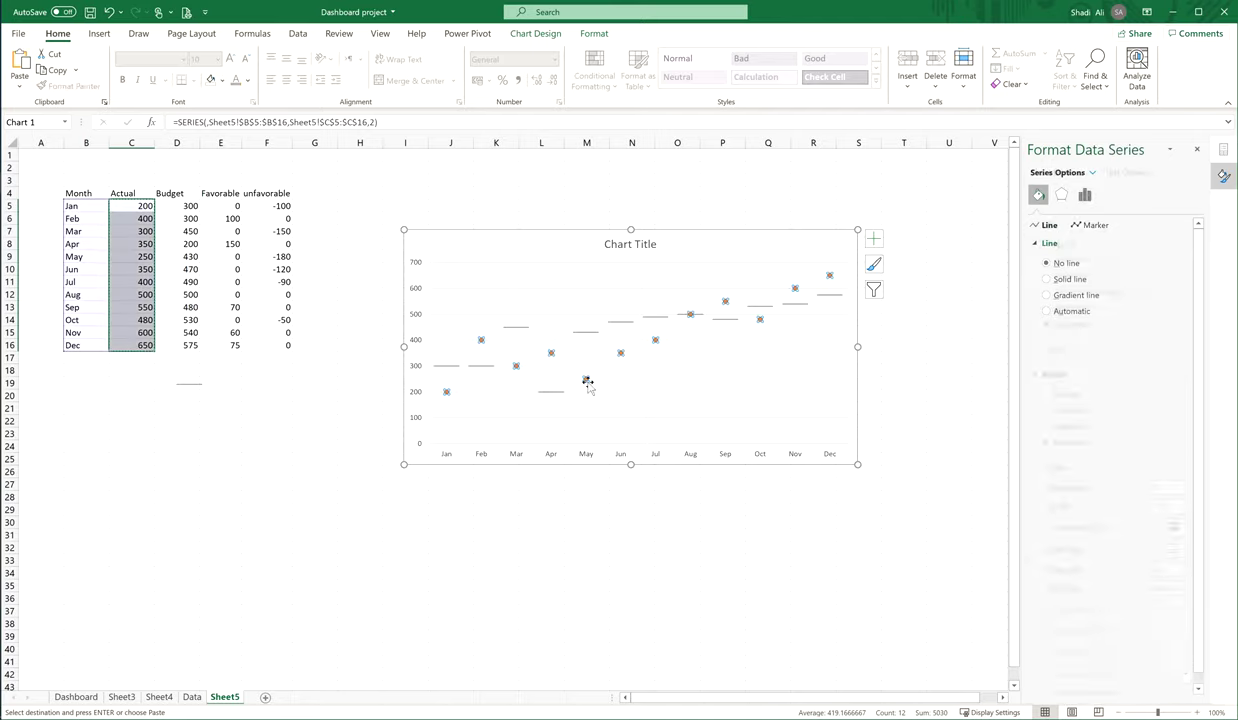
pyautogui.rightClick(587, 384)
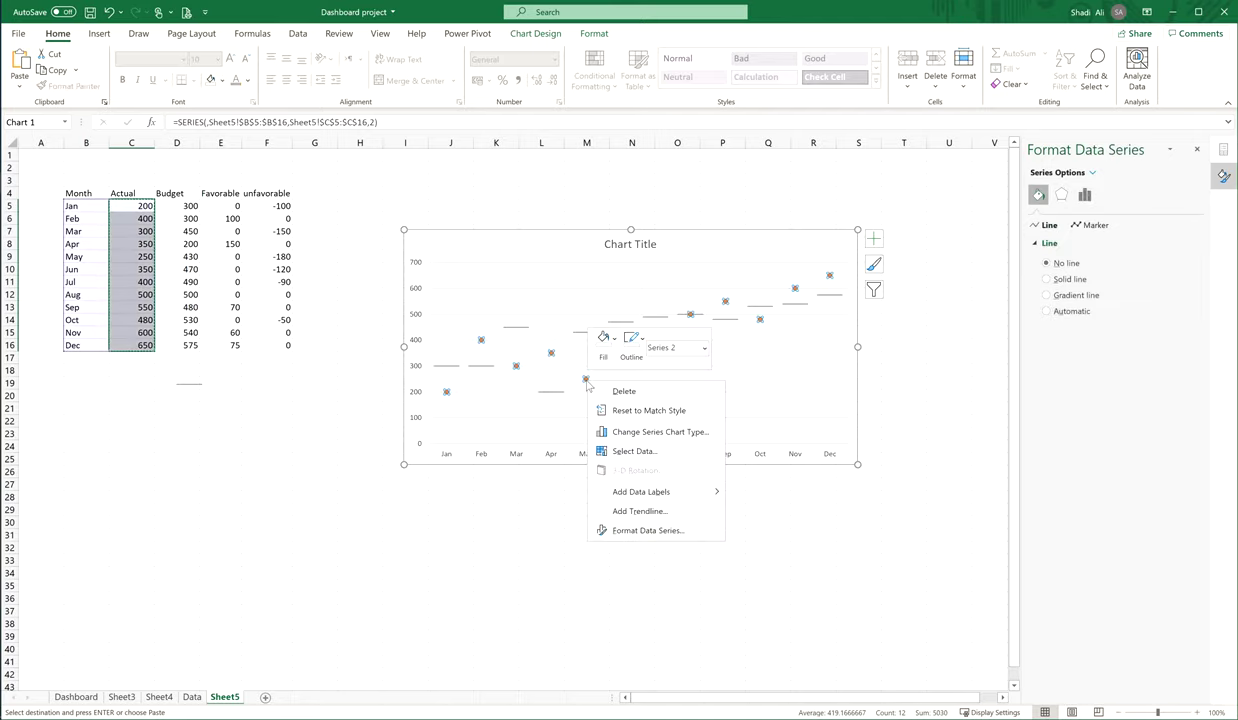
pyautogui.click(659, 431)
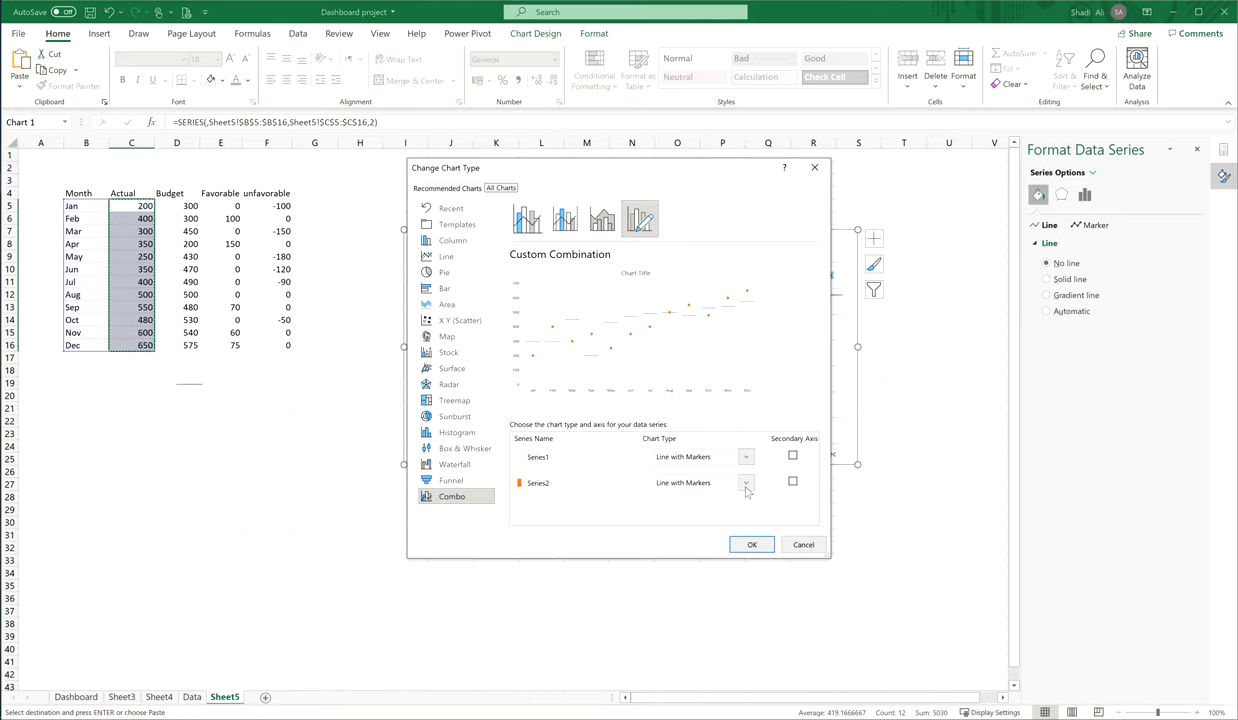
pyautogui.click(745, 484)
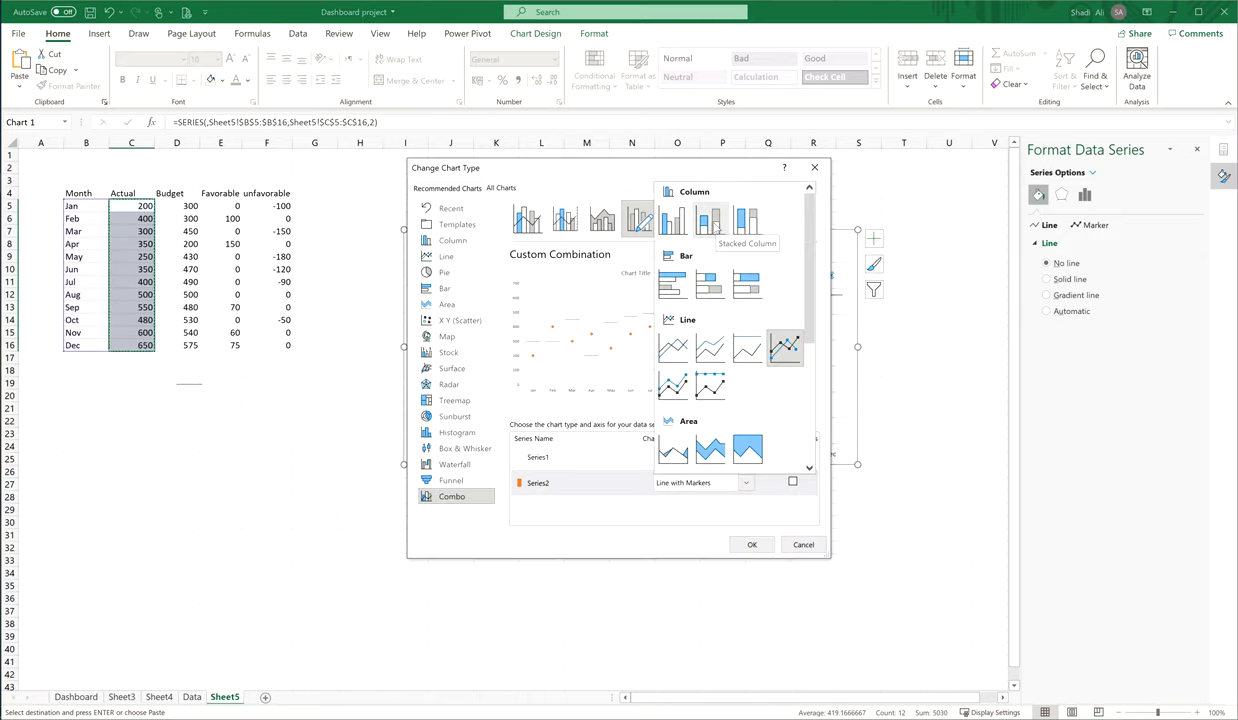
pyautogui.click(714, 228)
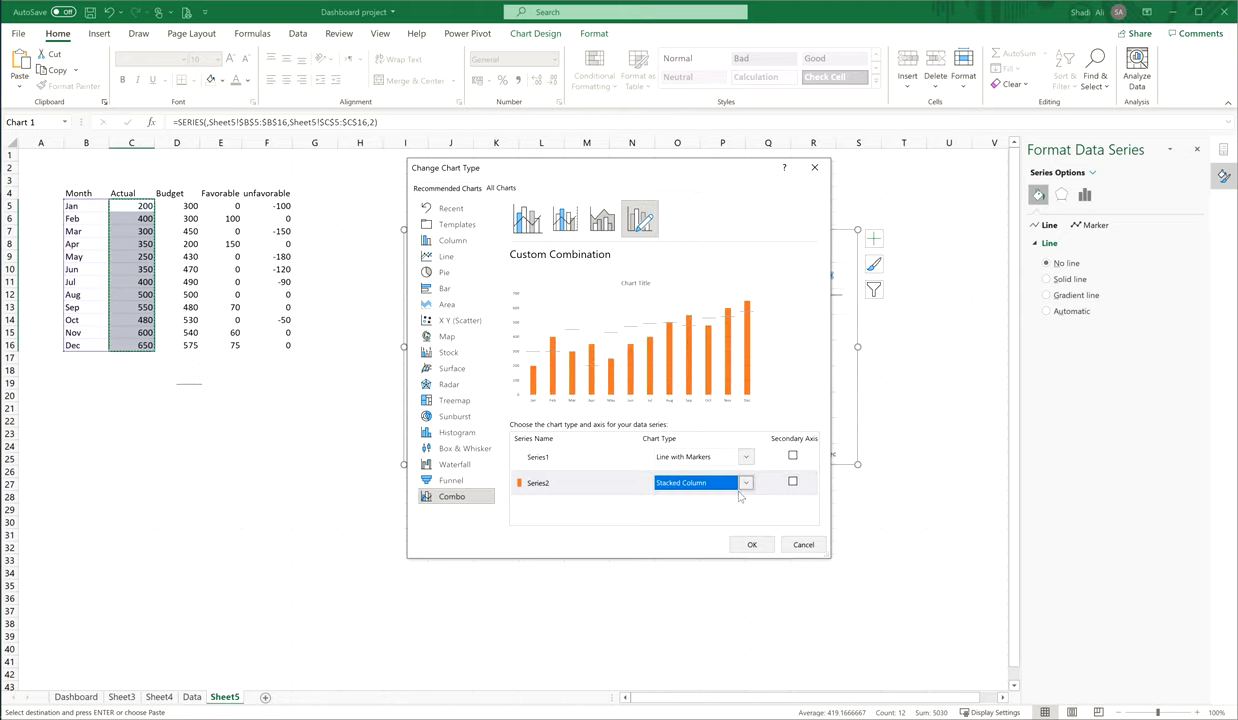
pyautogui.click(751, 544)
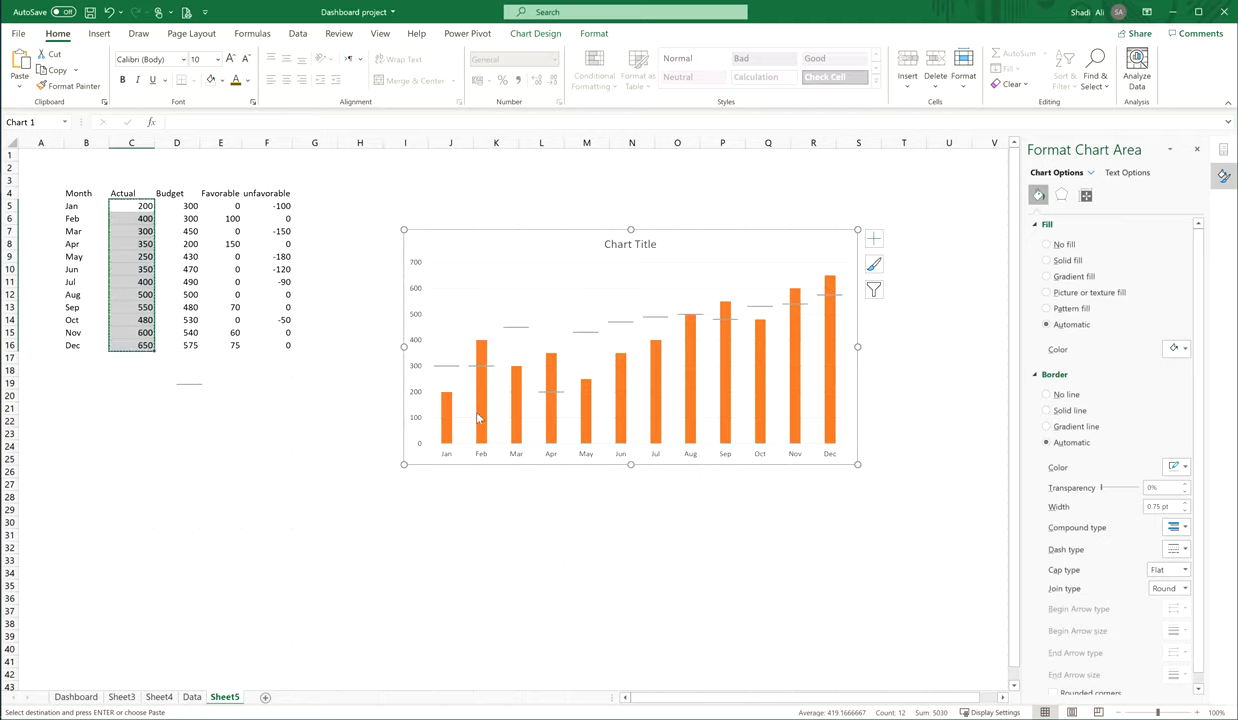
# Step: Set the Actual columns' gap width to 75% and widen the chart leftward
pyautogui.click(449, 428)
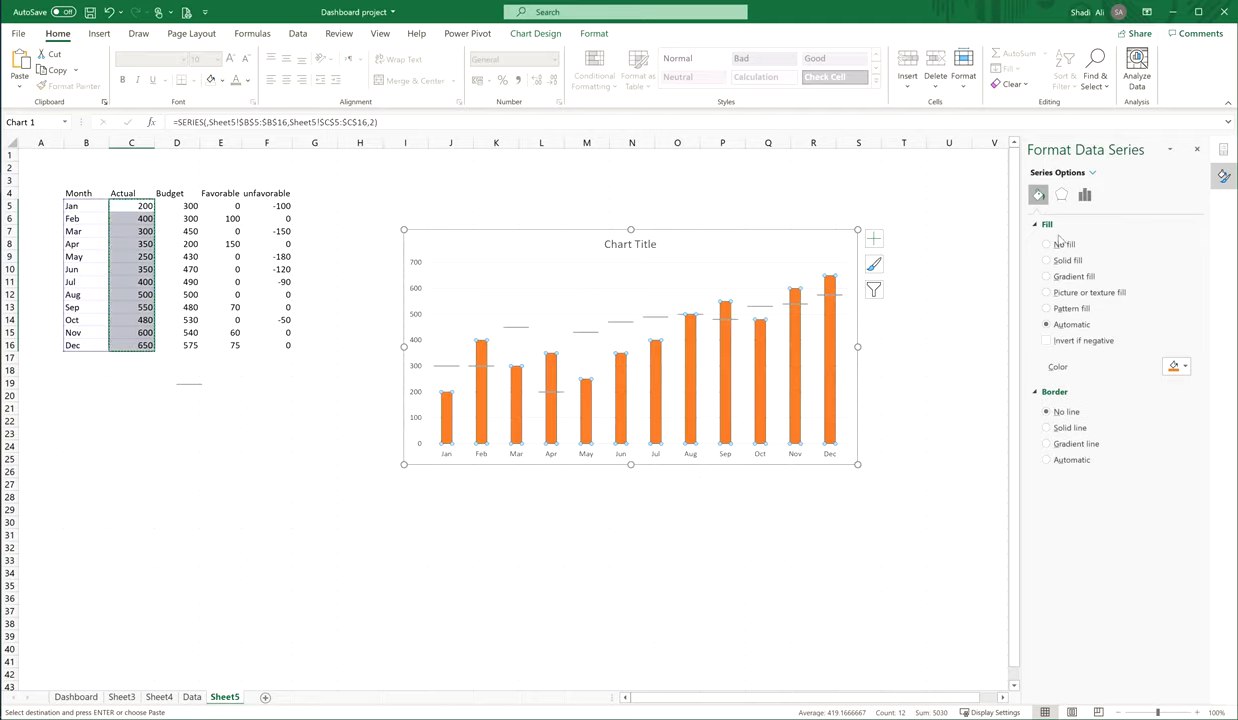
pyautogui.click(1085, 195)
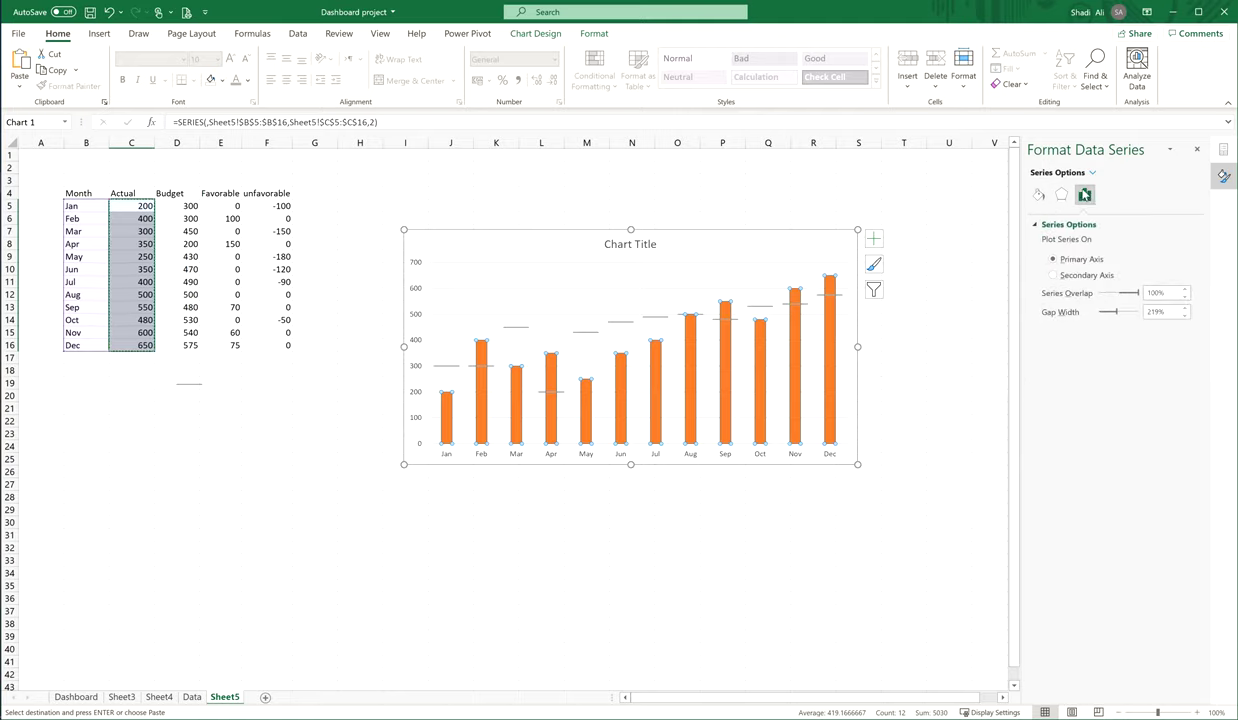
pyautogui.doubleClick(1150, 313)
pyautogui.write('75')
pyautogui.press('Return')
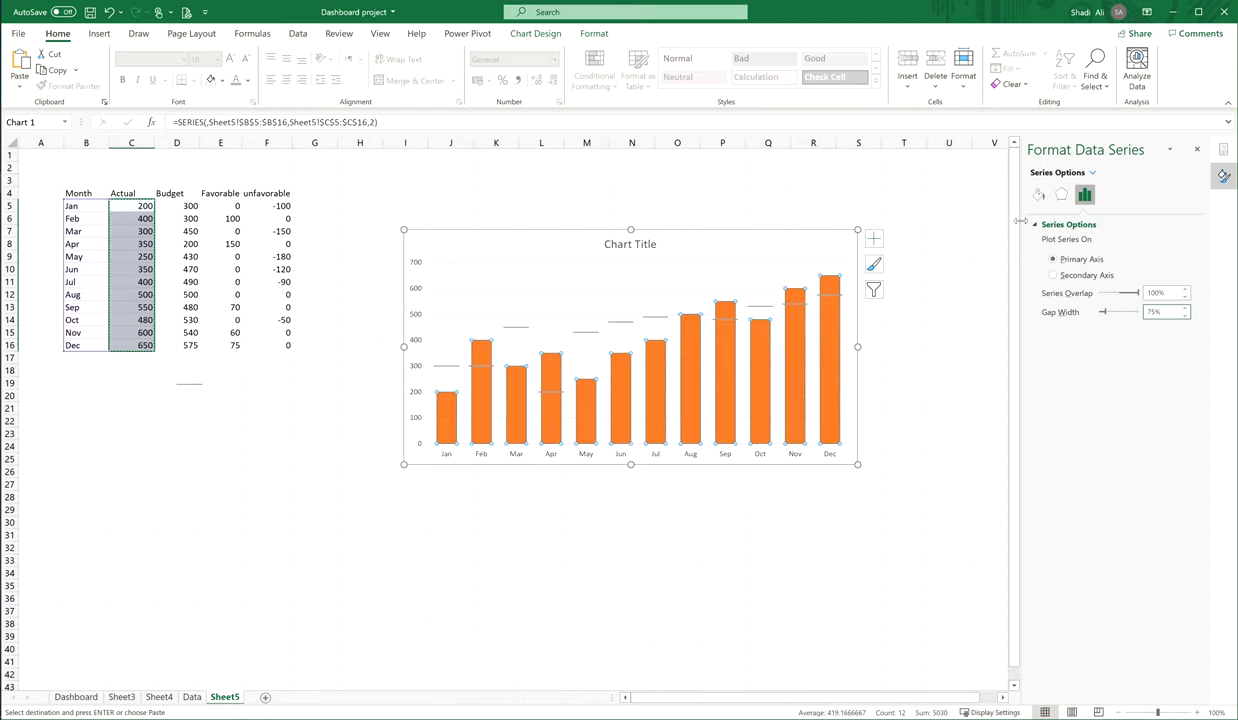
pyautogui.moveTo(404, 347); pyautogui.dragTo(344, 349)
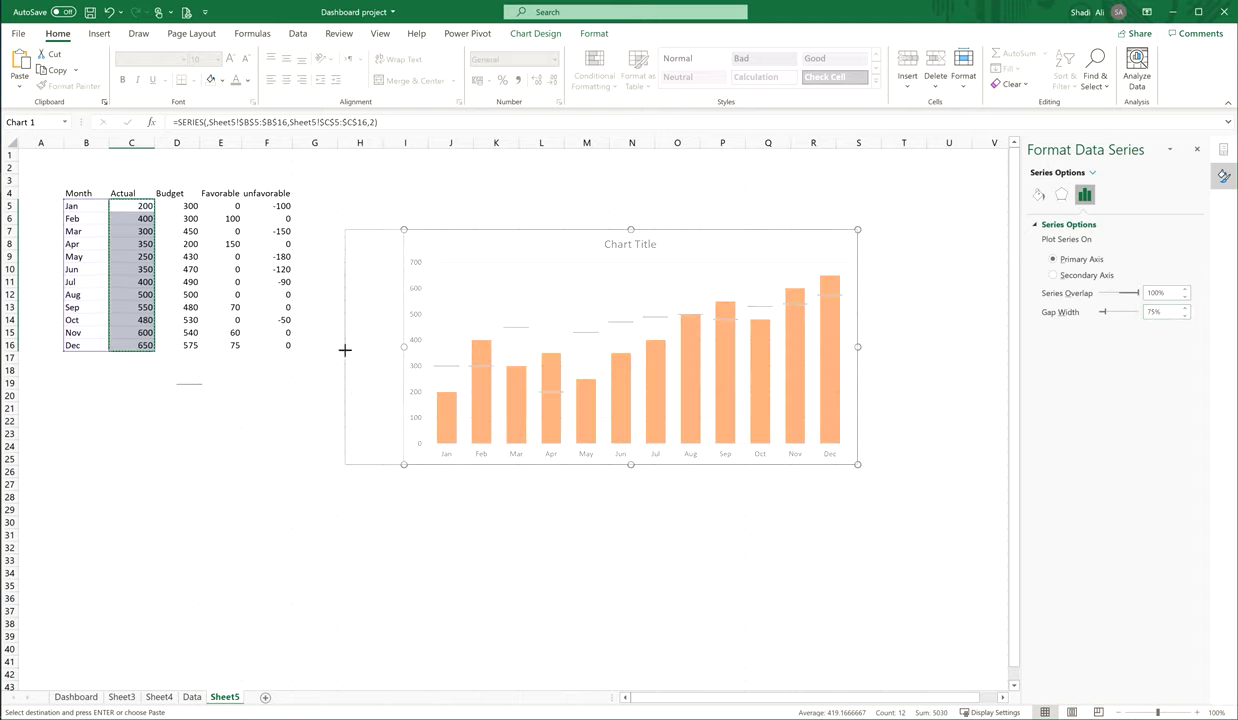
pyautogui.moveTo(690, 240); pyautogui.dragTo(728, 246)
# Step: Turn off the chart gridlines and delete the vertical value axis
pyautogui.click(800, 266)
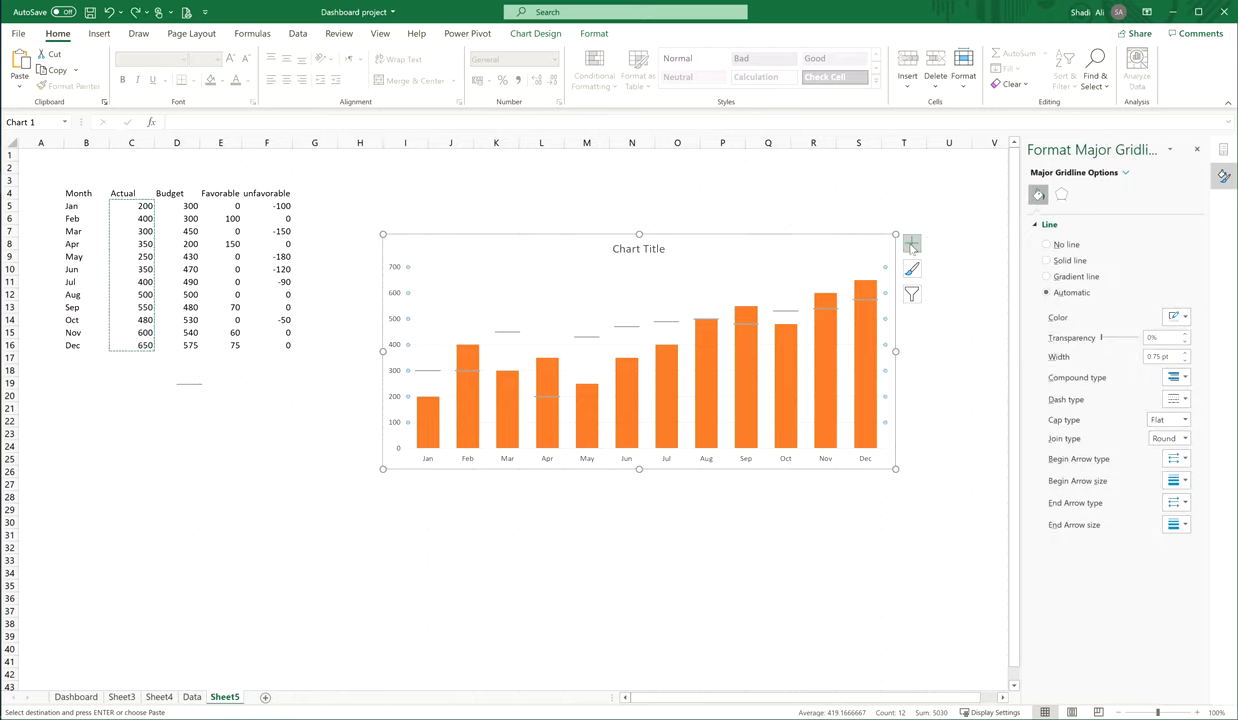
pyautogui.click(911, 244)
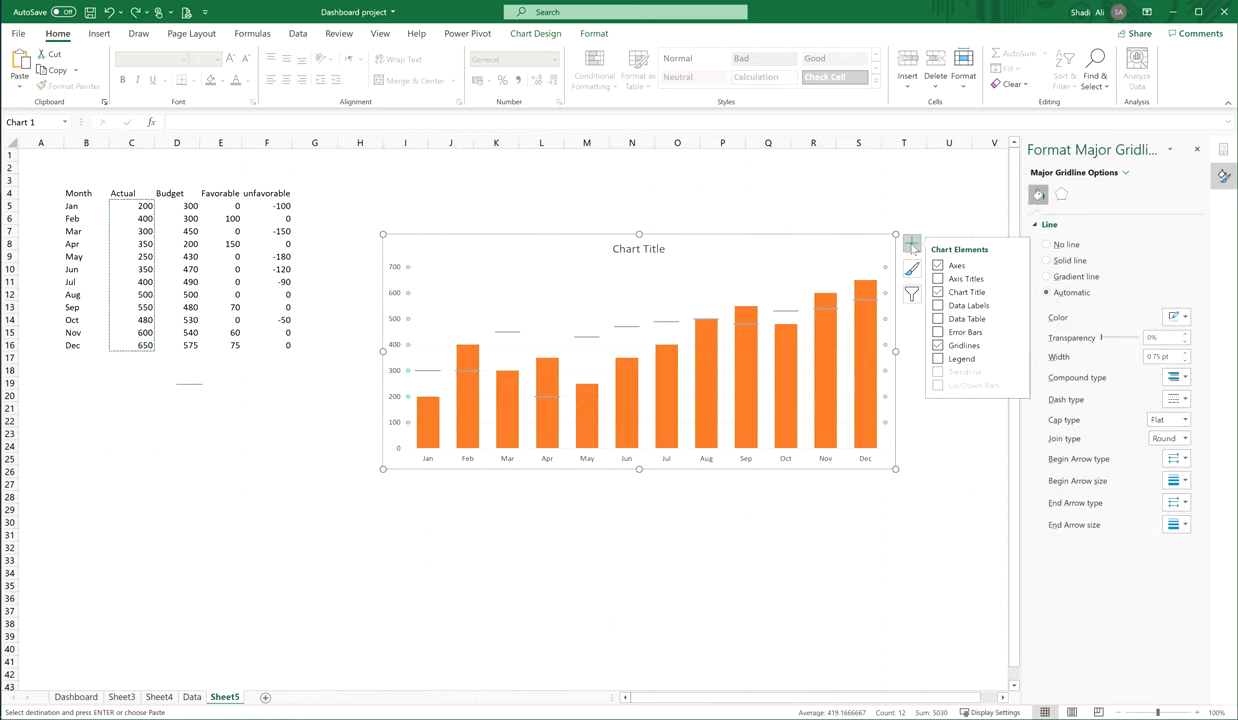
pyautogui.click(938, 345)
pyautogui.click(401, 266)
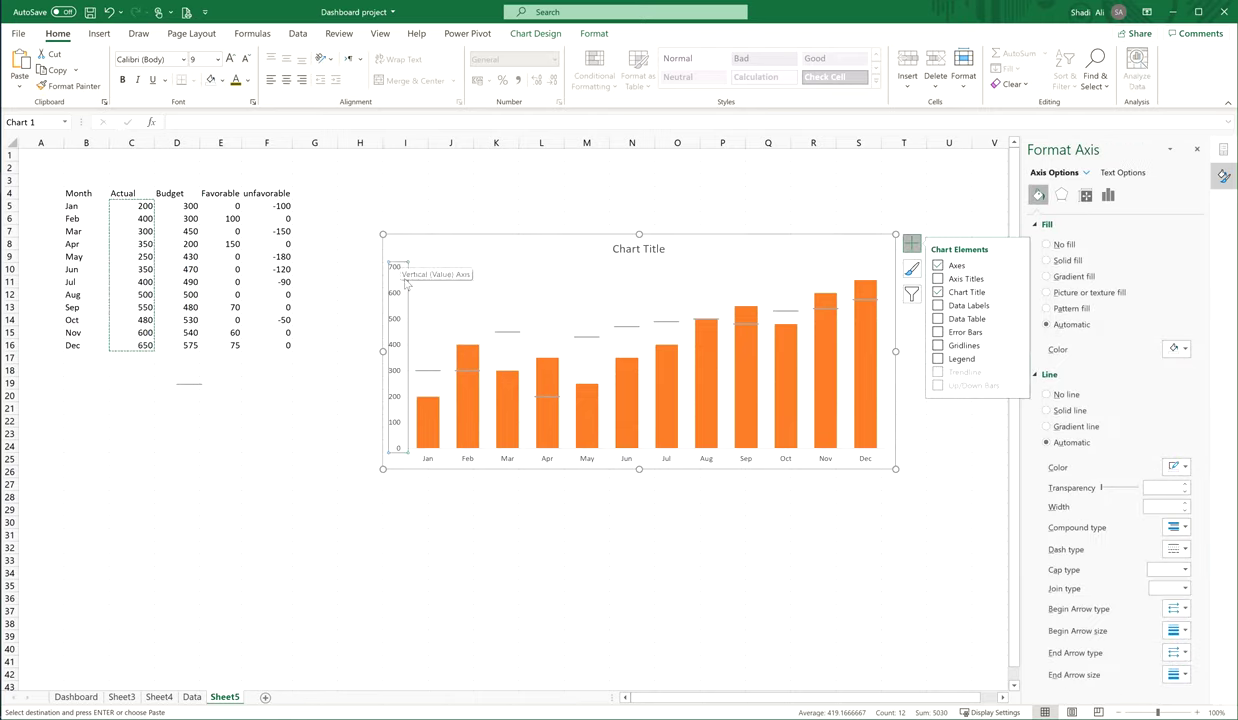
pyautogui.press('Delete')
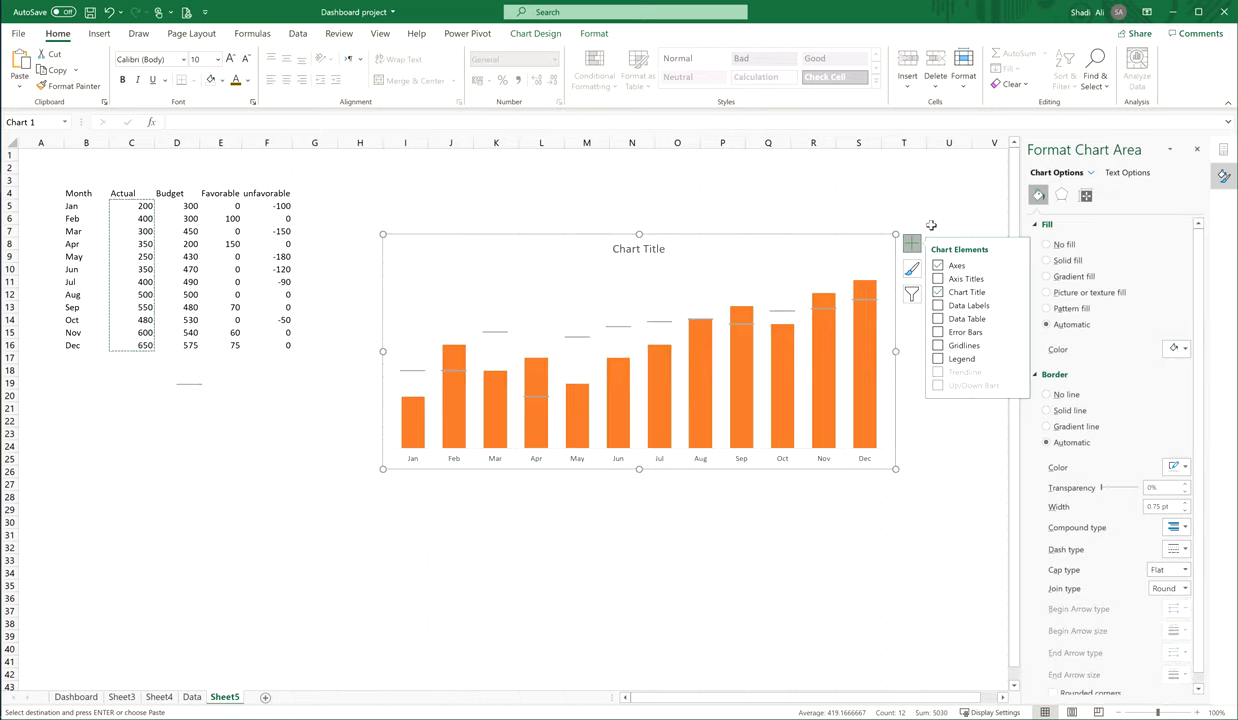
pyautogui.click(930, 225)
# Step: Fill the Actual columns Gold, Accent 4, Lighter 60% and widen the chart further left
pyautogui.click(859, 340)
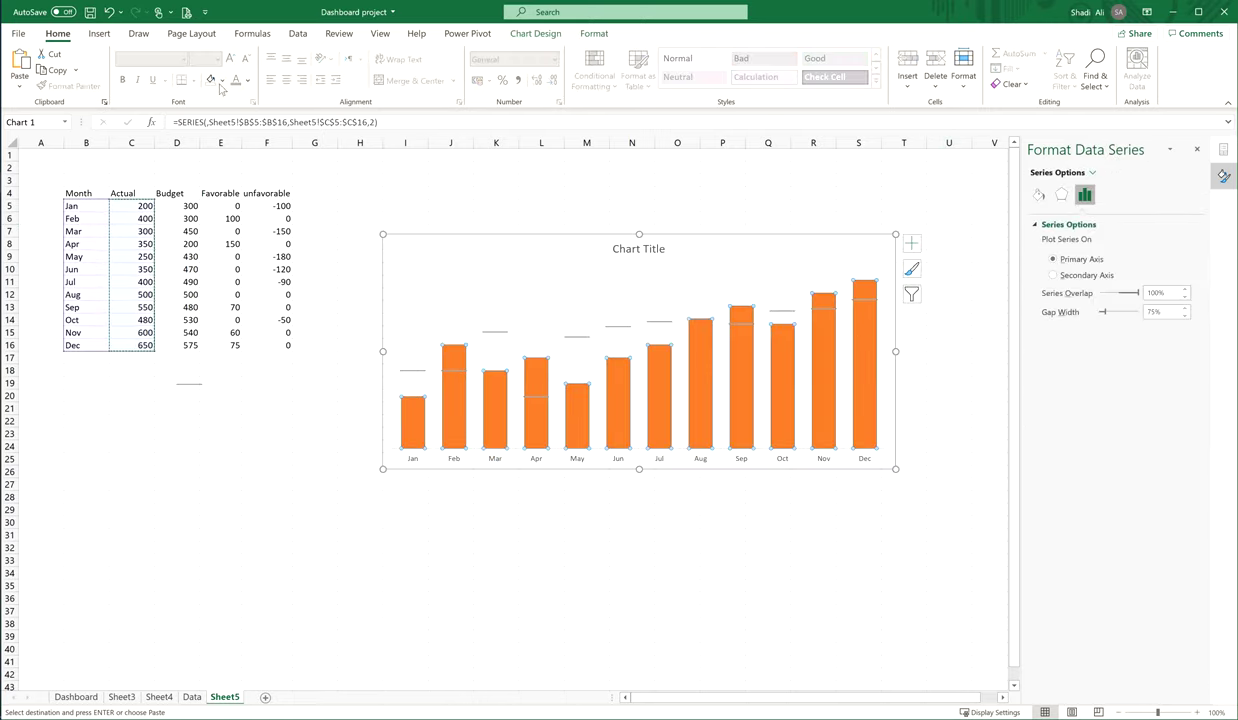
pyautogui.click(249, 81)
pyautogui.click(250, 81)
pyautogui.click(830, 358)
pyautogui.click(1040, 195)
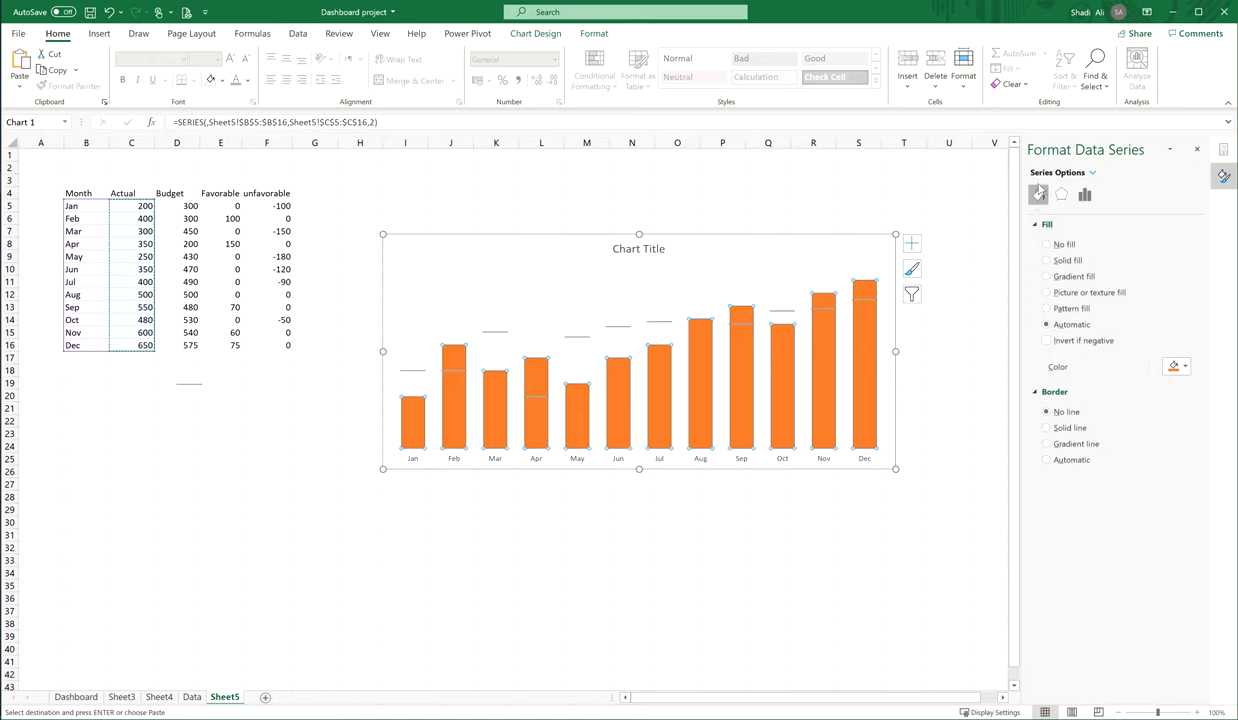
pyautogui.click(1186, 367)
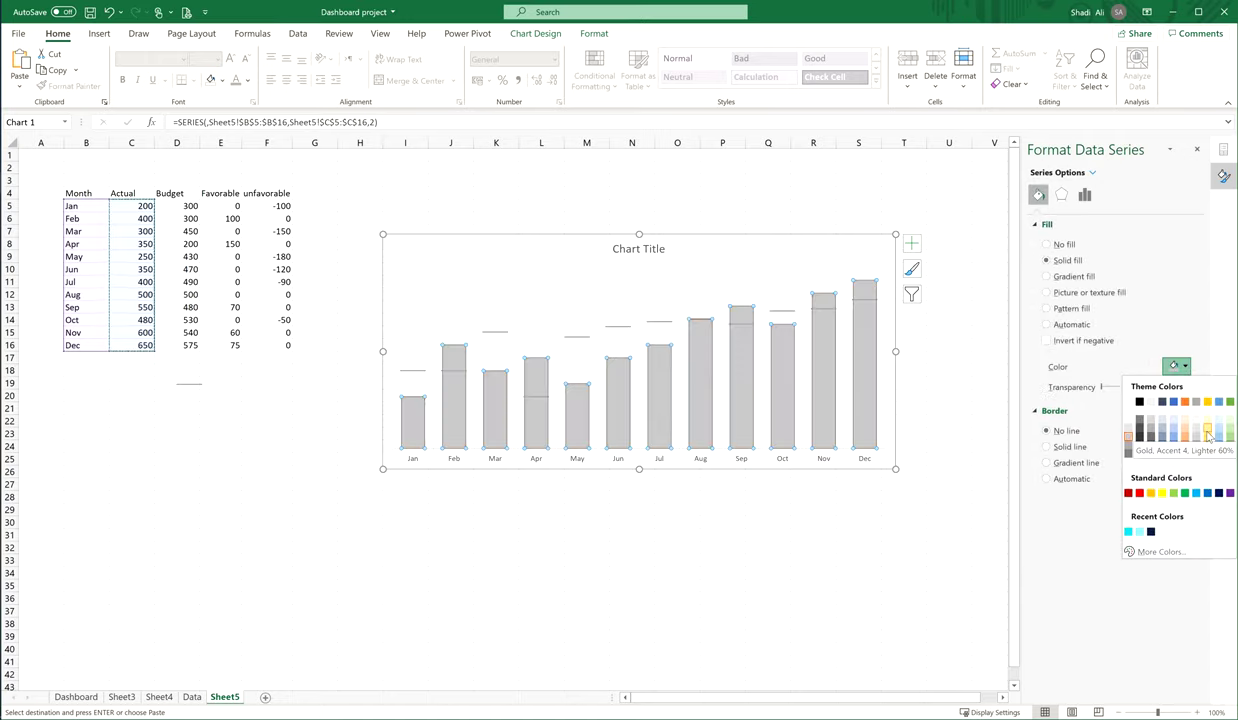
pyautogui.click(1207, 432)
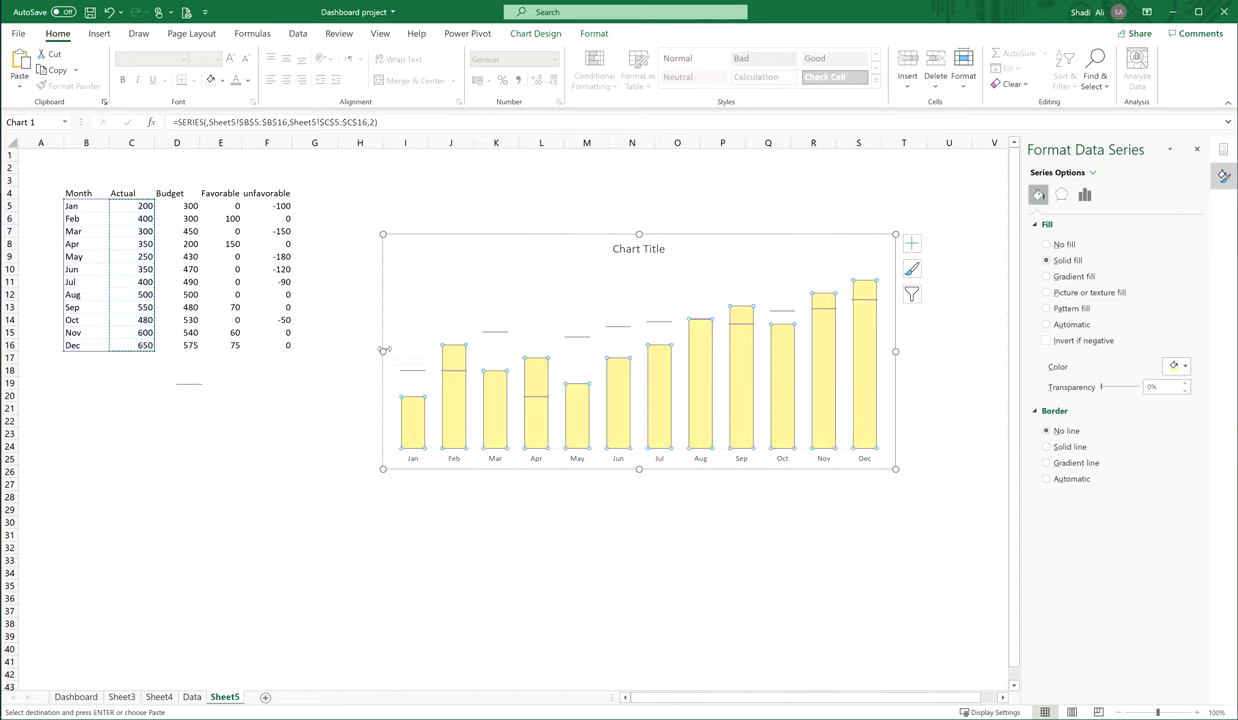
pyautogui.moveTo(382, 351); pyautogui.dragTo(332, 361)
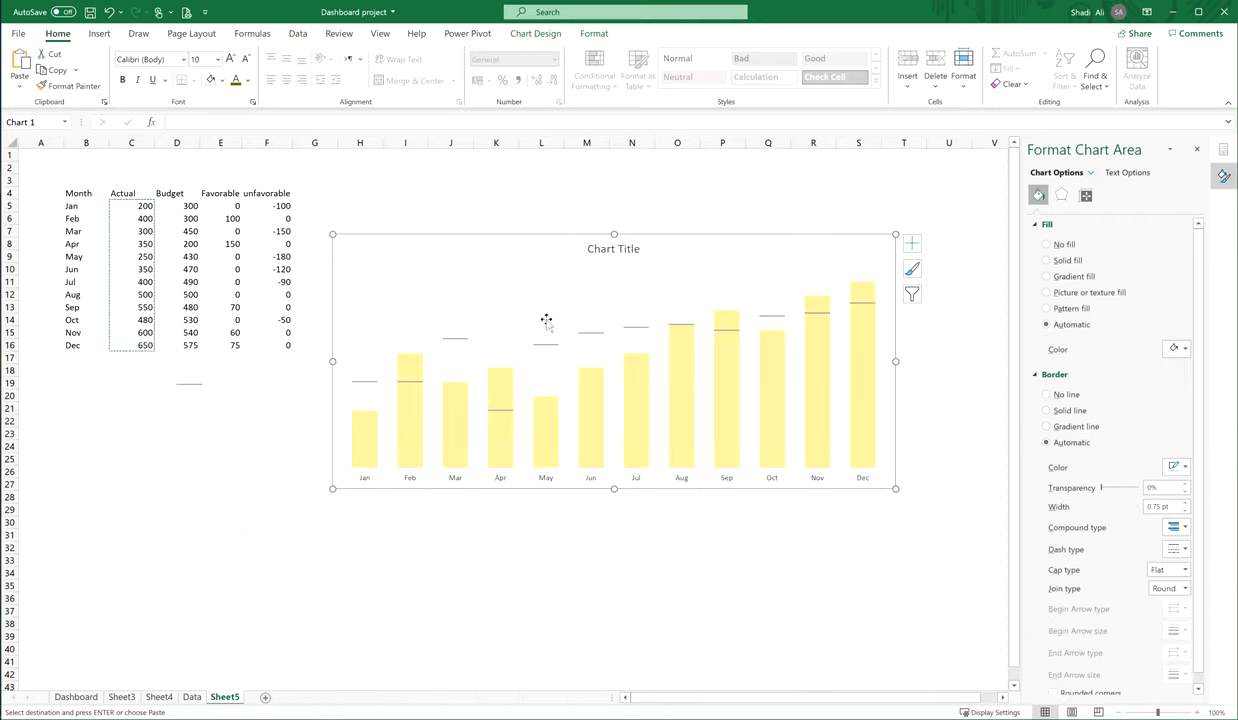
pyautogui.click(494, 545)
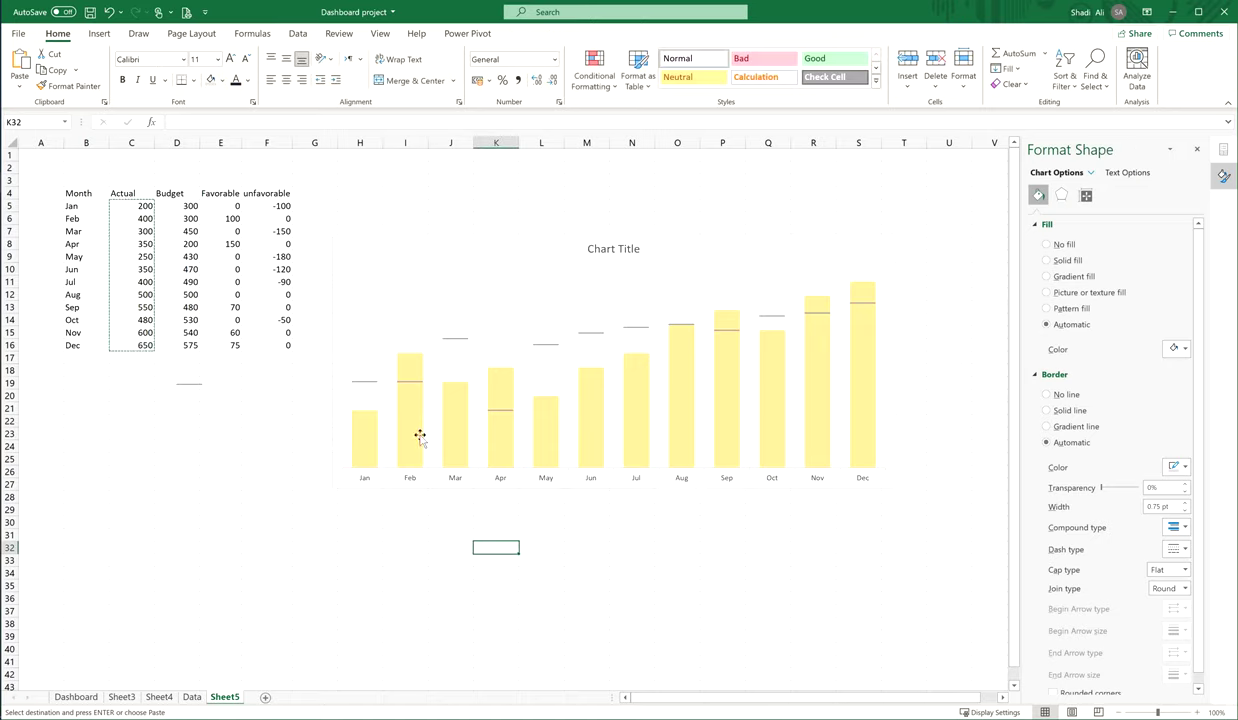
# Step: Paste the unfavorable values F5:F16 into the chart as a new series
pyautogui.click(268, 206)
pyautogui.moveTo(271, 237); pyautogui.dragTo(278, 345)
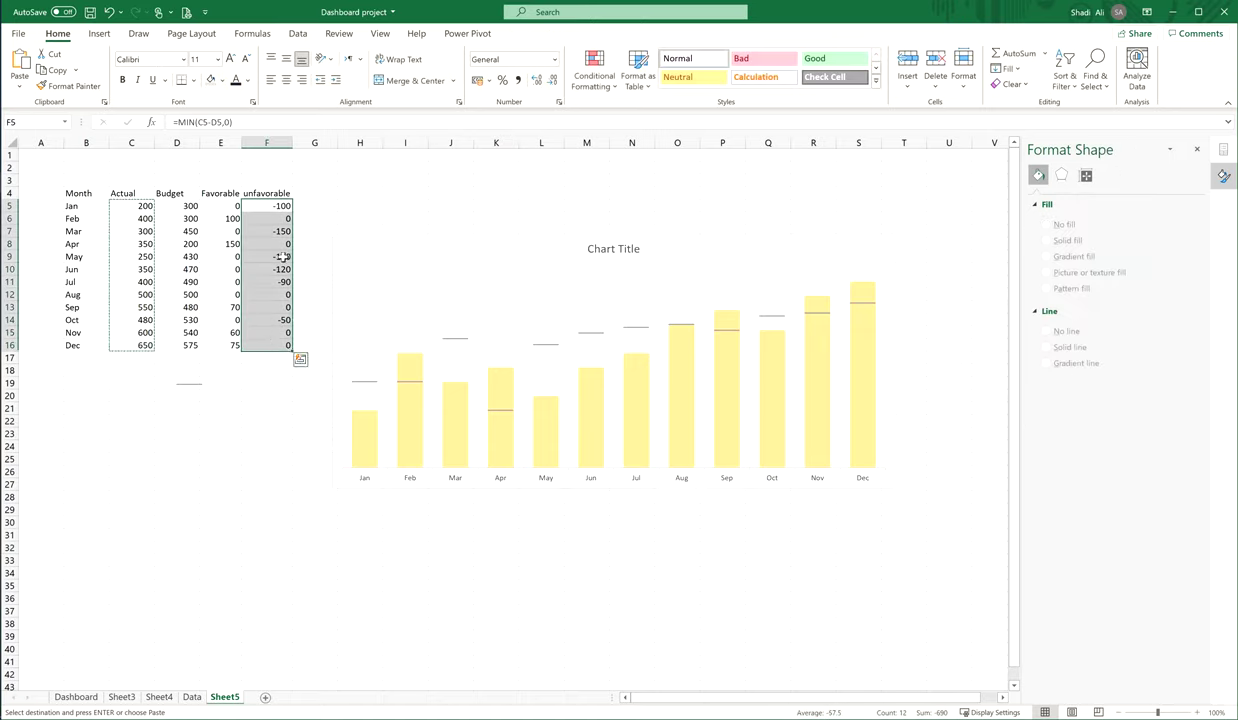
pyautogui.click(437, 237)
pyautogui.hotkey('ctrl', 'v')
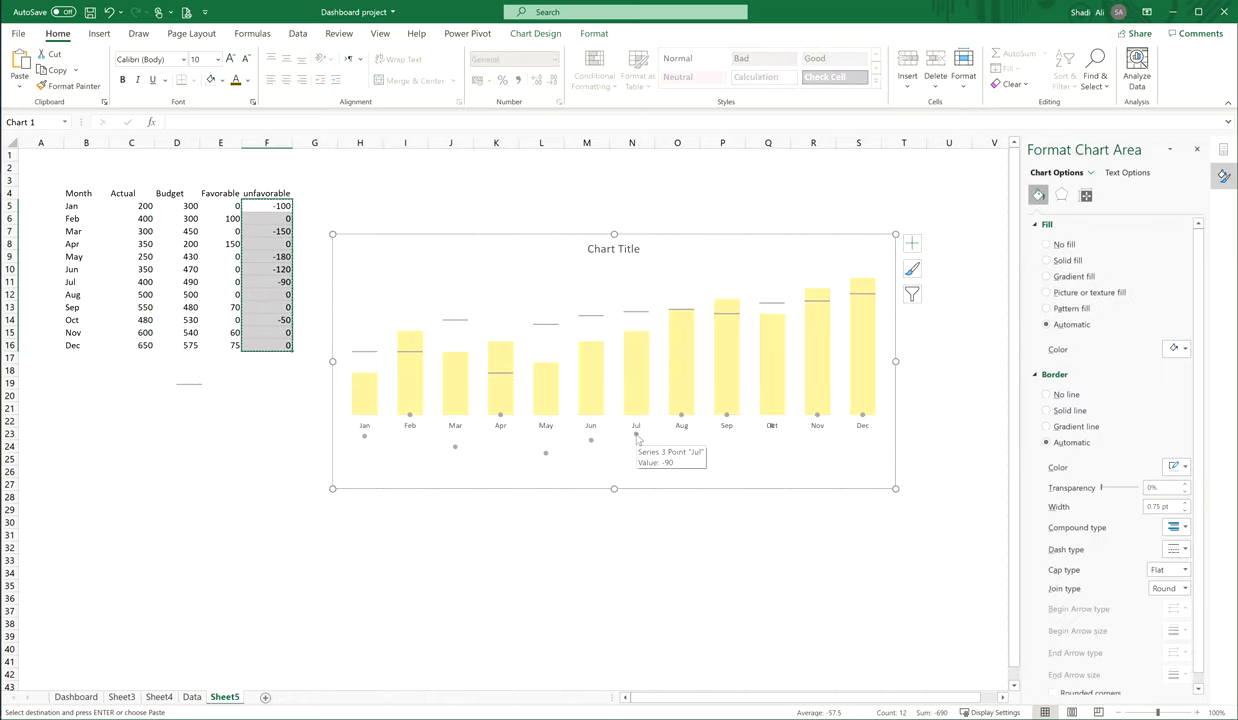
# Step: Change Series3 to Stacked Column in the combo chart
pyautogui.rightClick(637, 439)
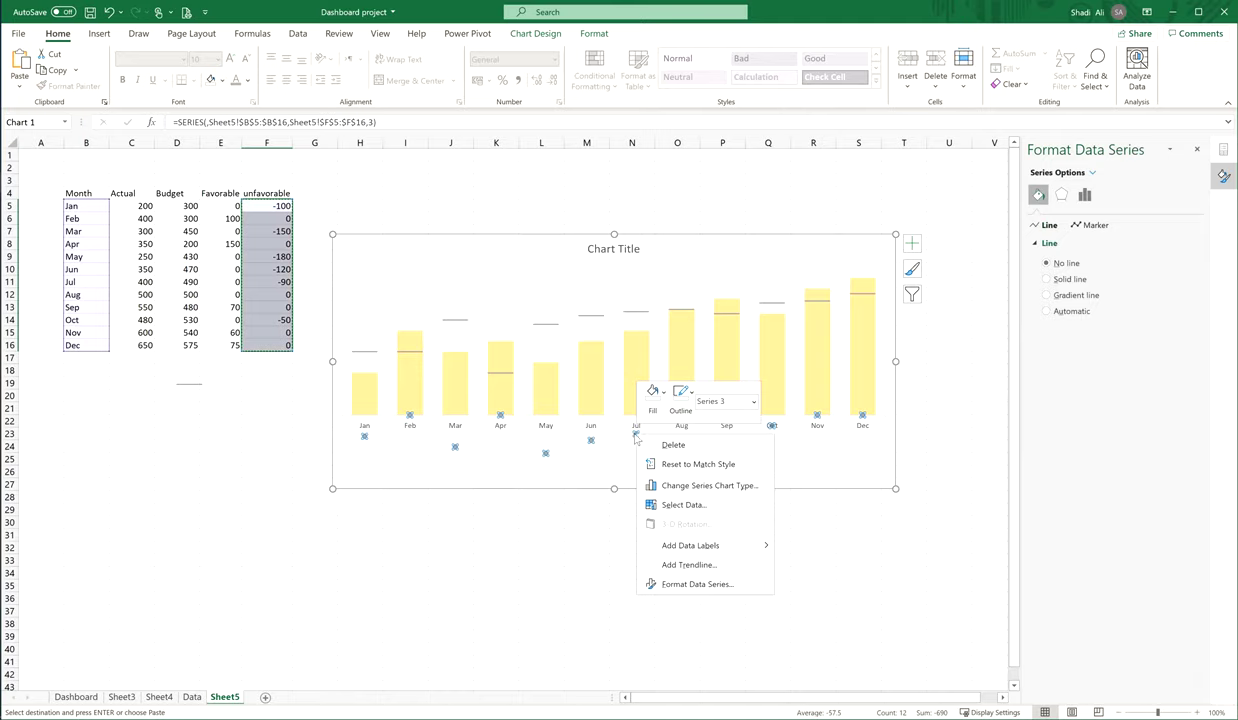
pyautogui.click(705, 485)
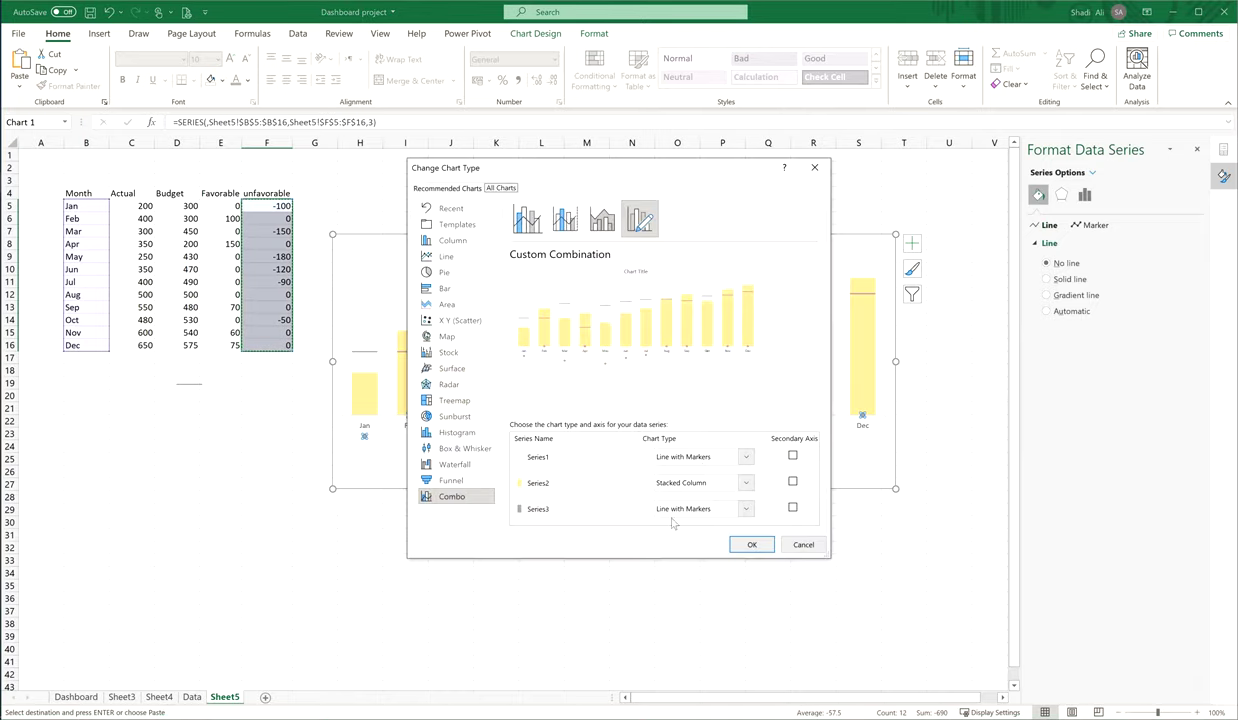
pyautogui.click(745, 510)
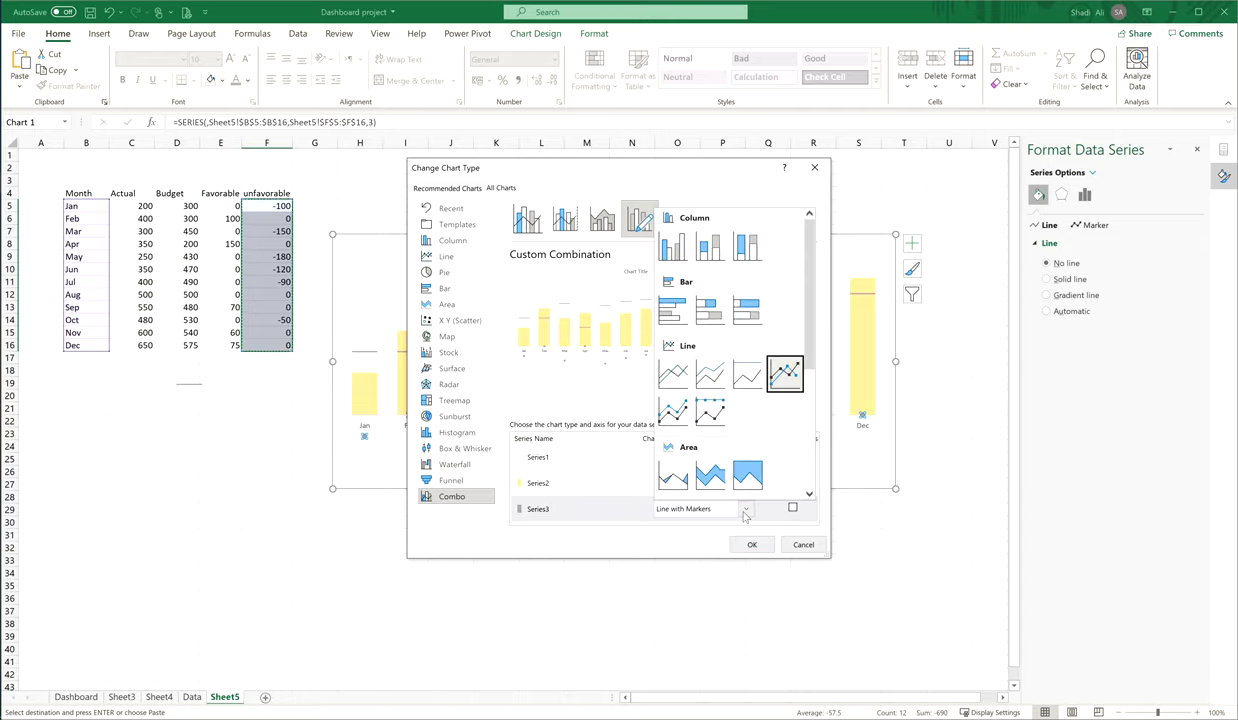
pyautogui.click(710, 248)
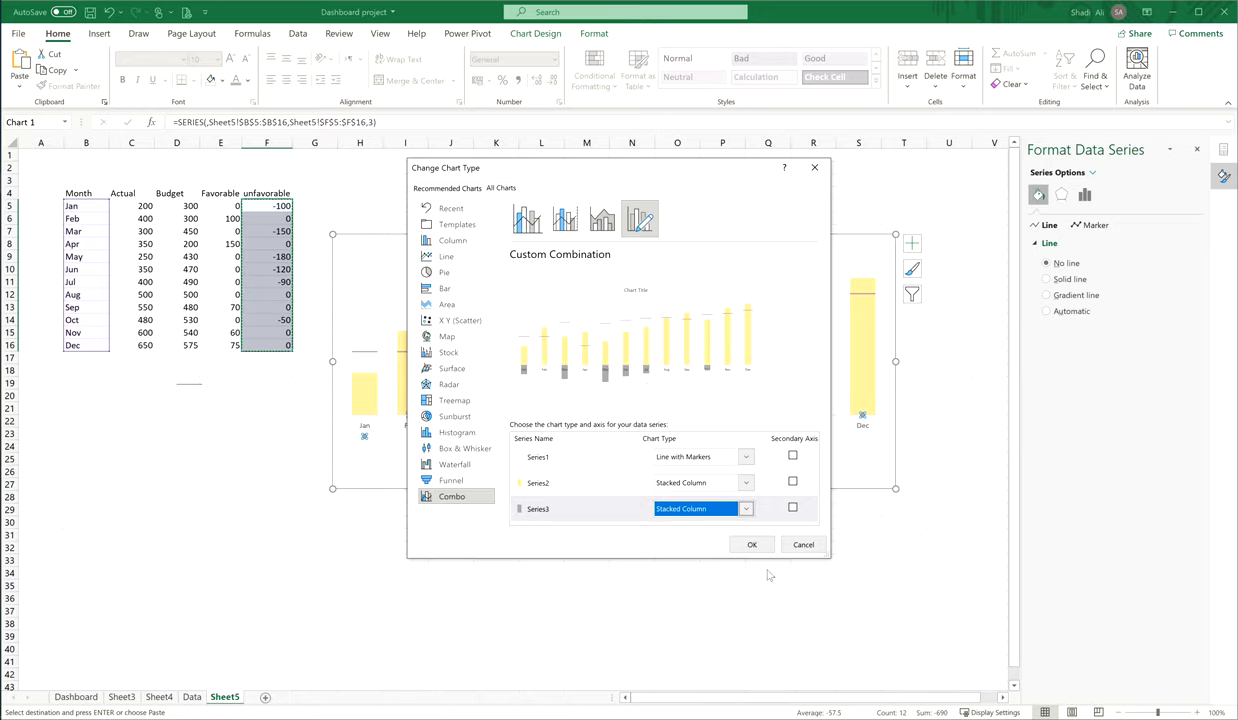
pyautogui.click(750, 545)
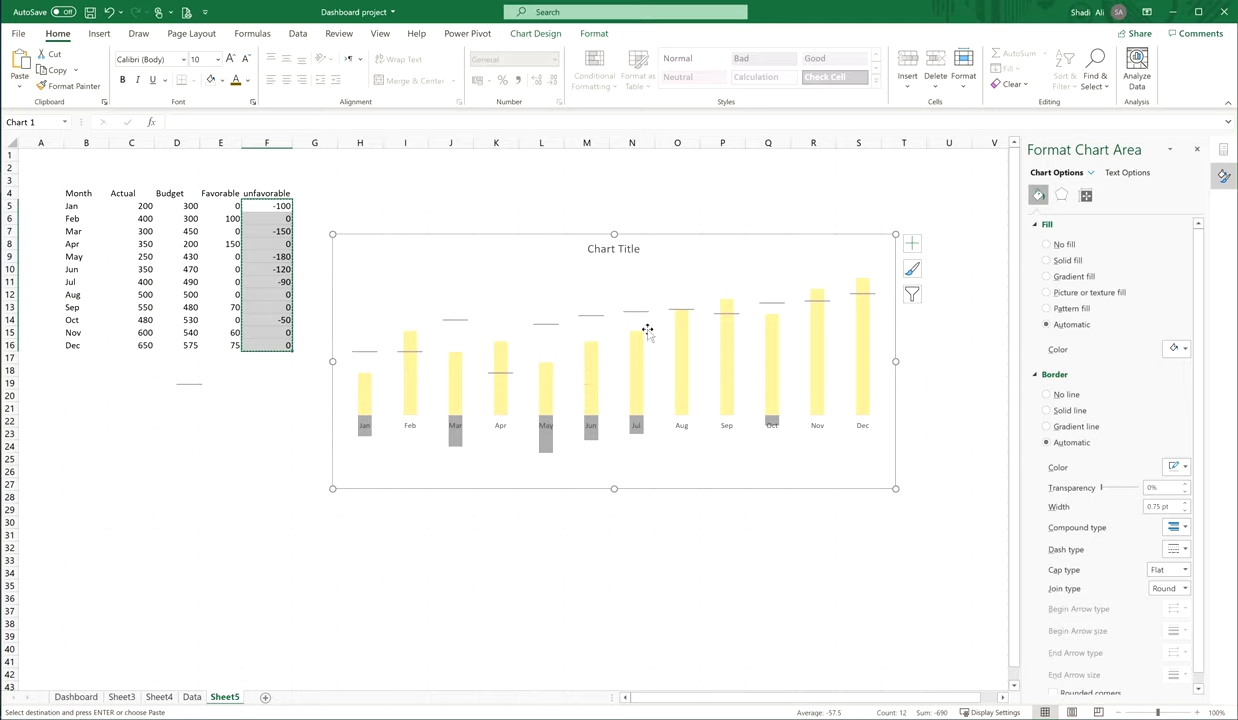
# Step: Negate F5's formula to =-MIN(C5-D5,0) and fill it down through F16 so shortfalls show positive
pyautogui.click(264, 206)
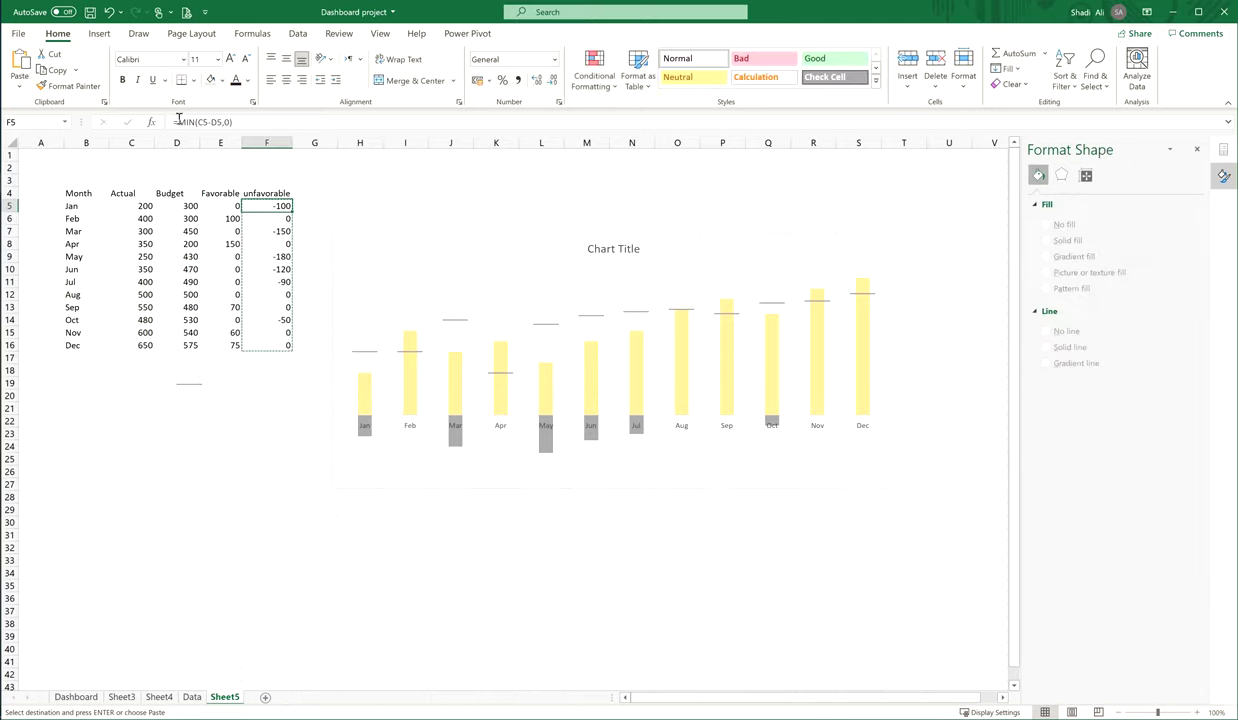
pyautogui.click(178, 121)
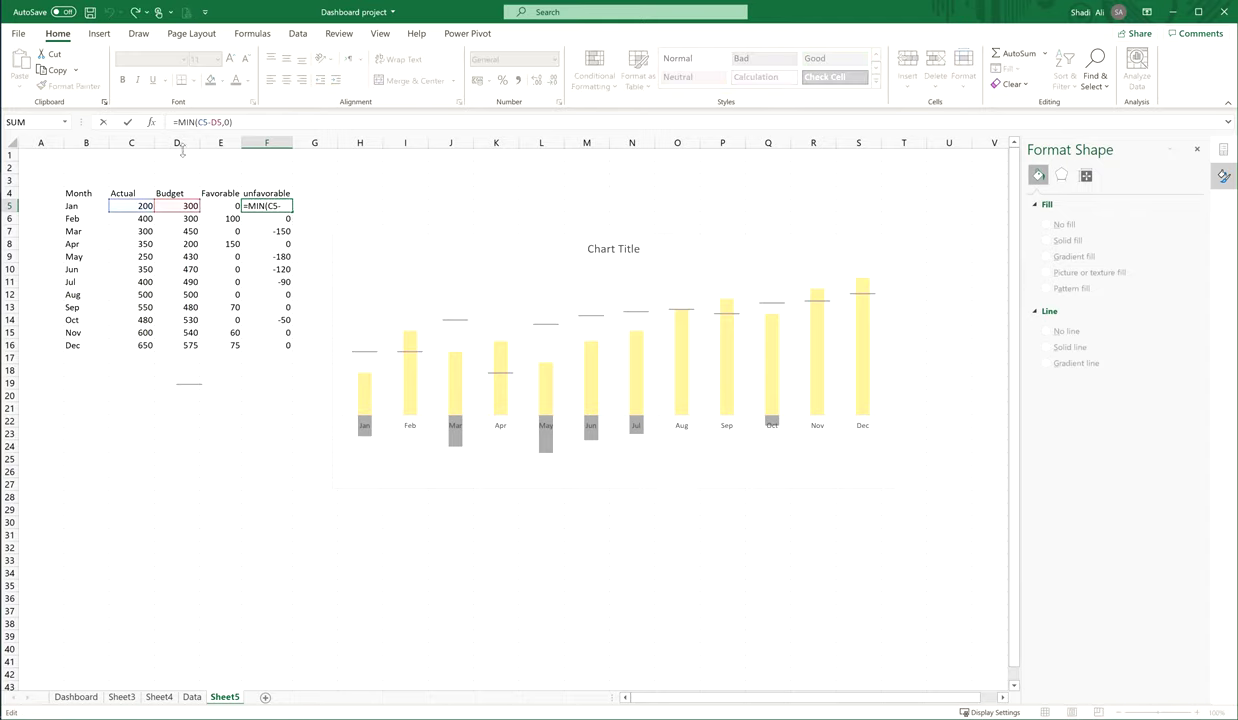
pyautogui.write('-')
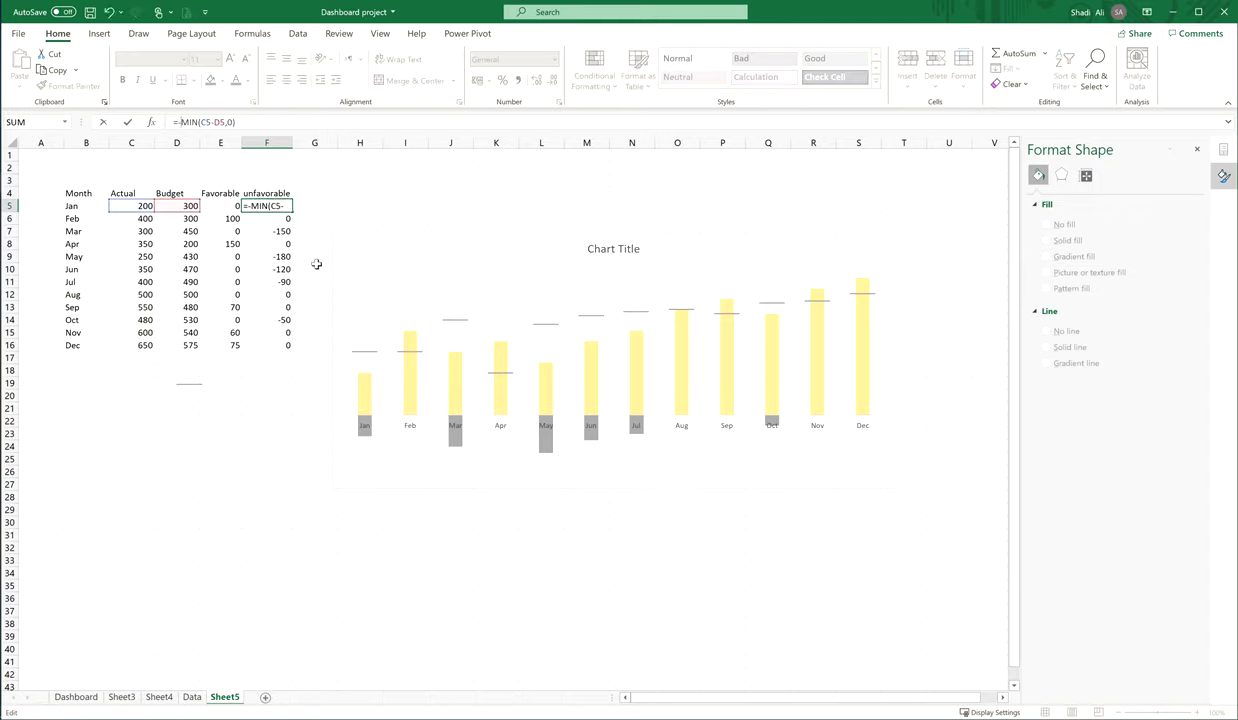
pyautogui.press('Return')
pyautogui.press('Up')
pyautogui.hotkey('ctrl', 'shift', 'Down')
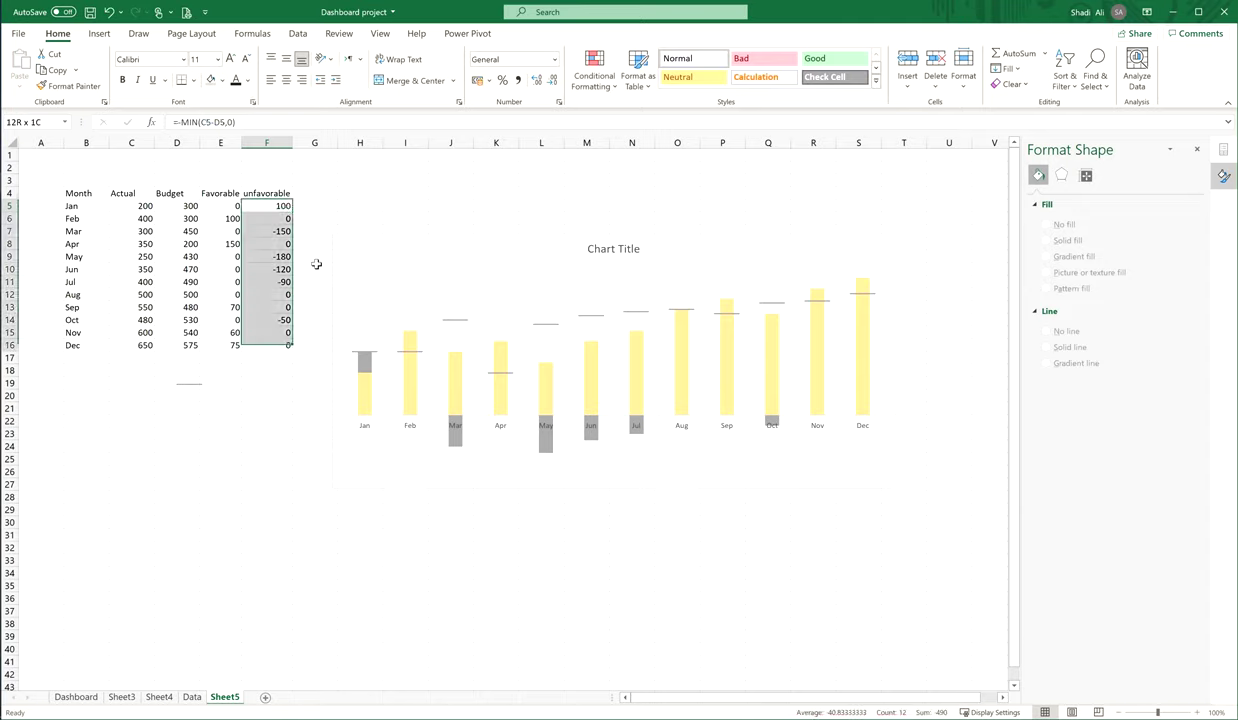
pyautogui.hotkey('ctrl', 'd')
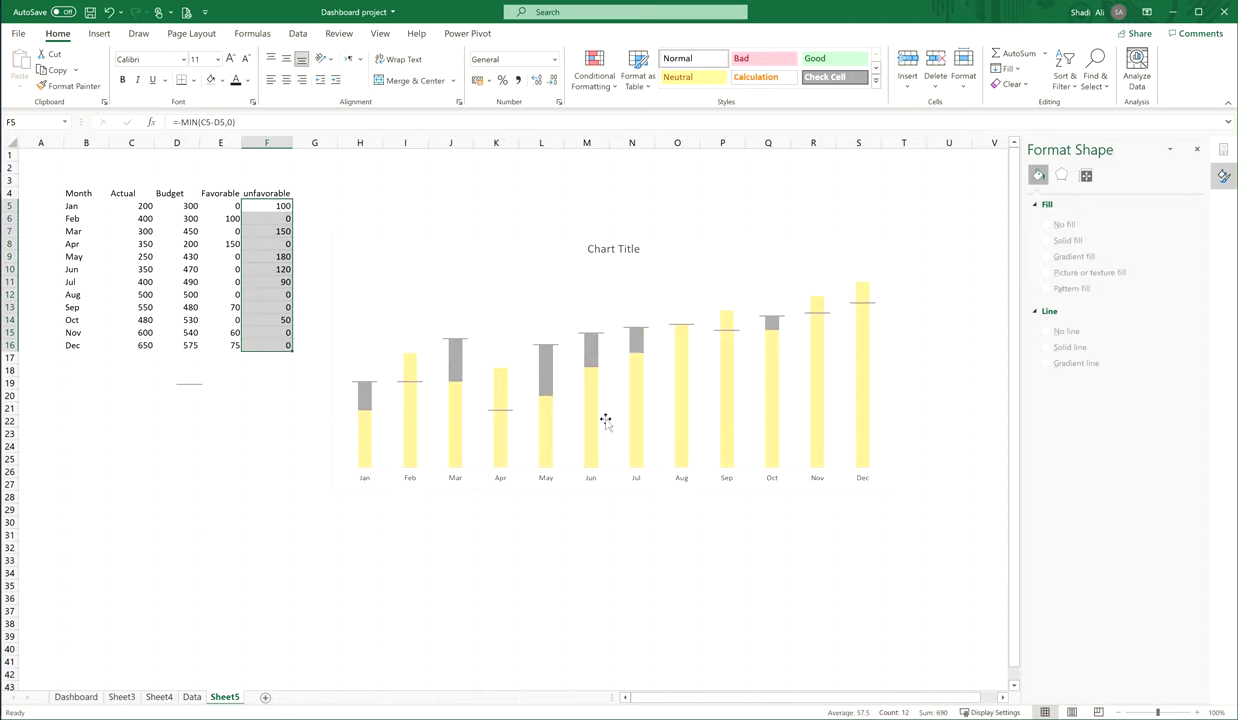
pyautogui.click(566, 243)
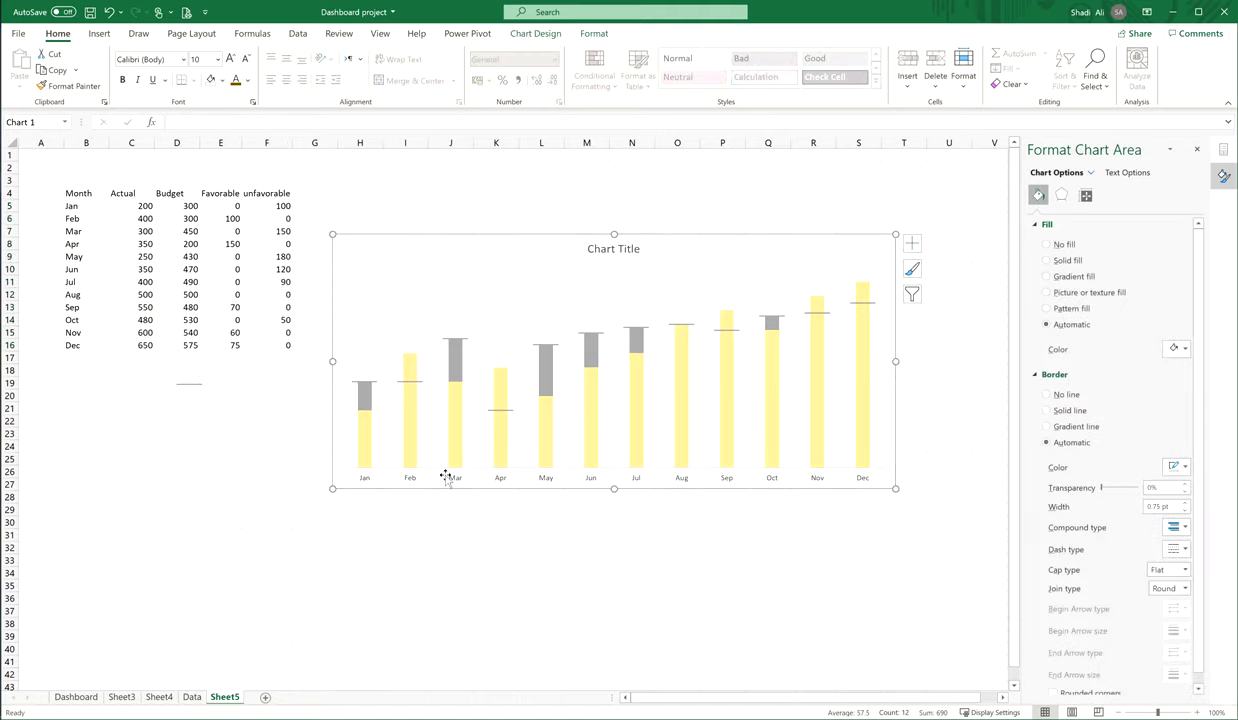
# Step: Fill the unfavorable series with the custom light red #FF7D7D (RGB 255,125,125)
pyautogui.click(455, 360)
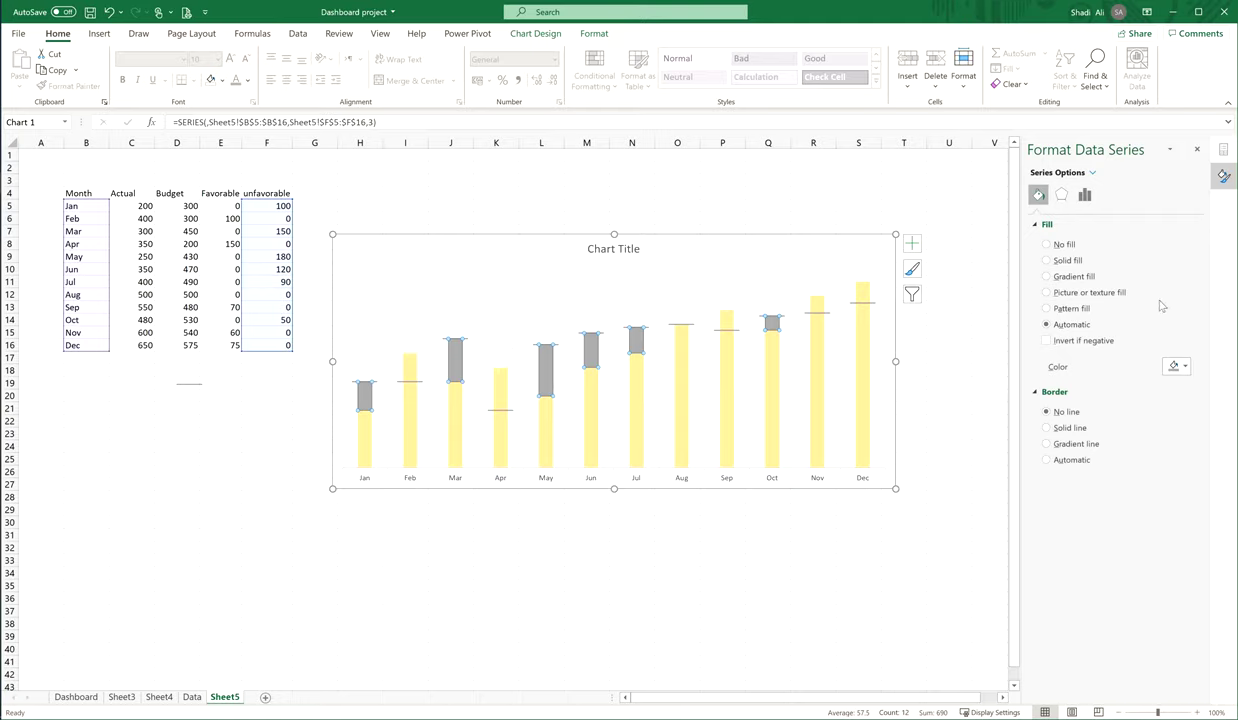
pyautogui.click(1177, 366)
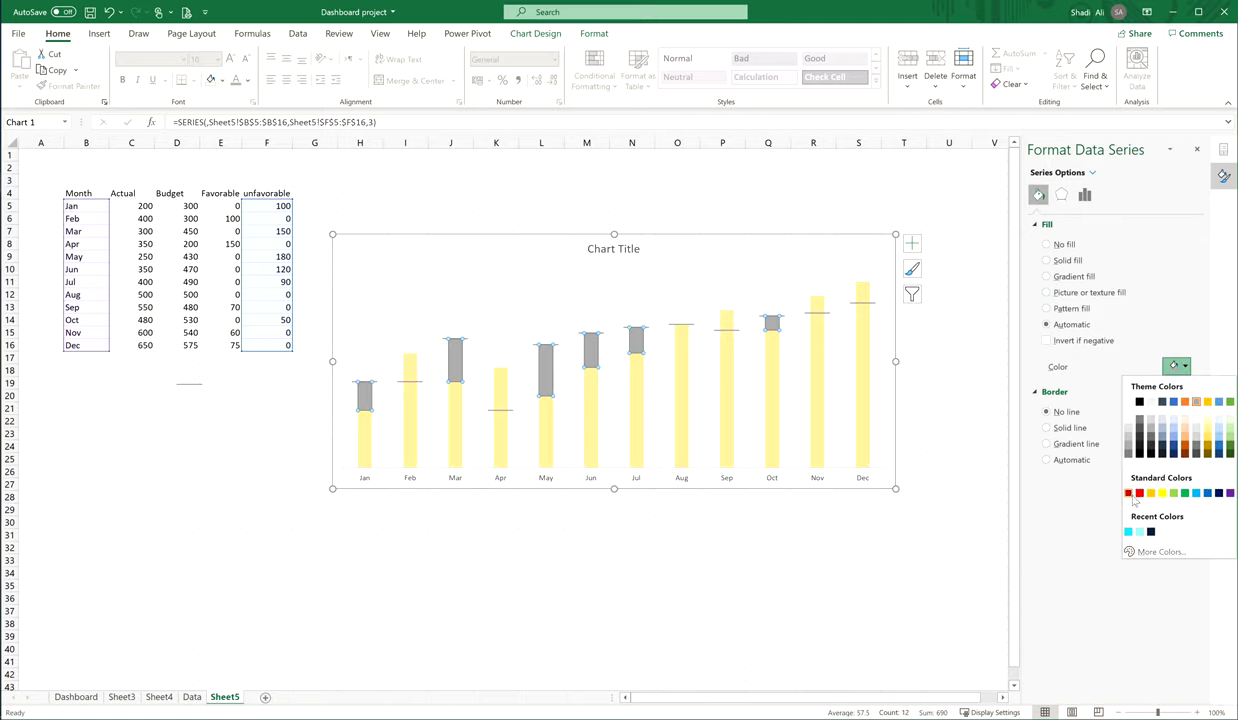
pyautogui.click(1139, 493)
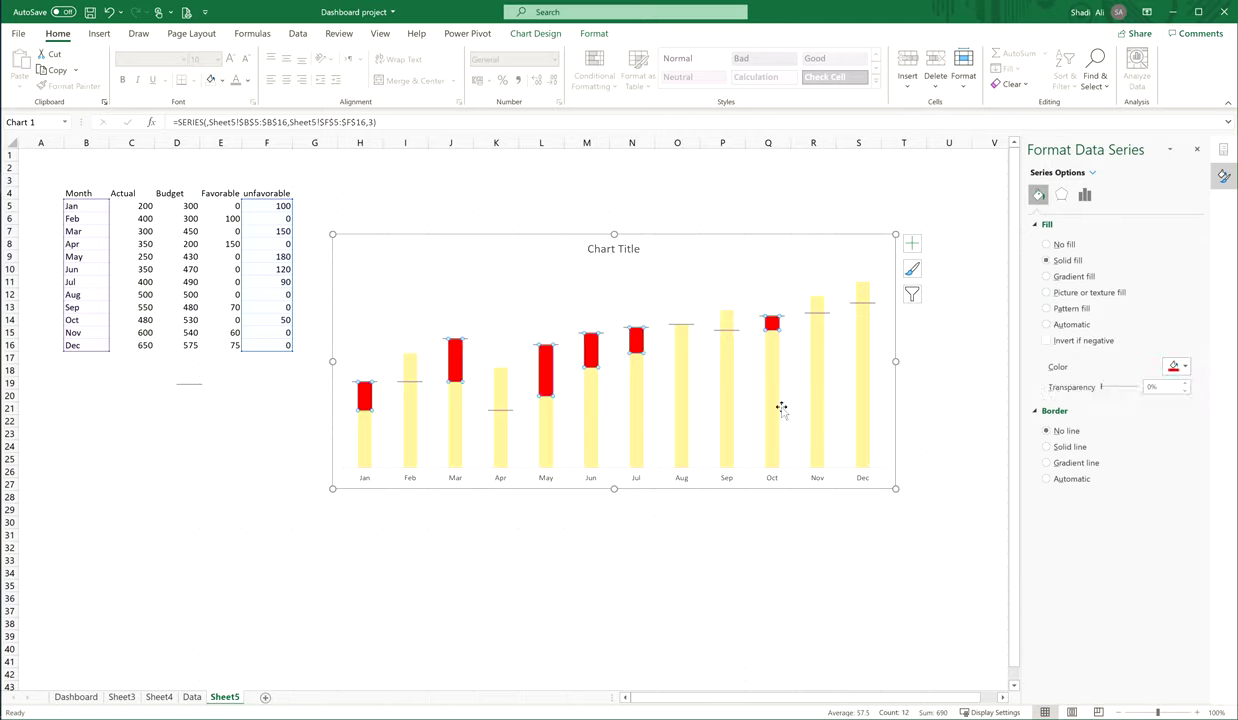
pyautogui.click(1177, 366)
pyautogui.click(1147, 551)
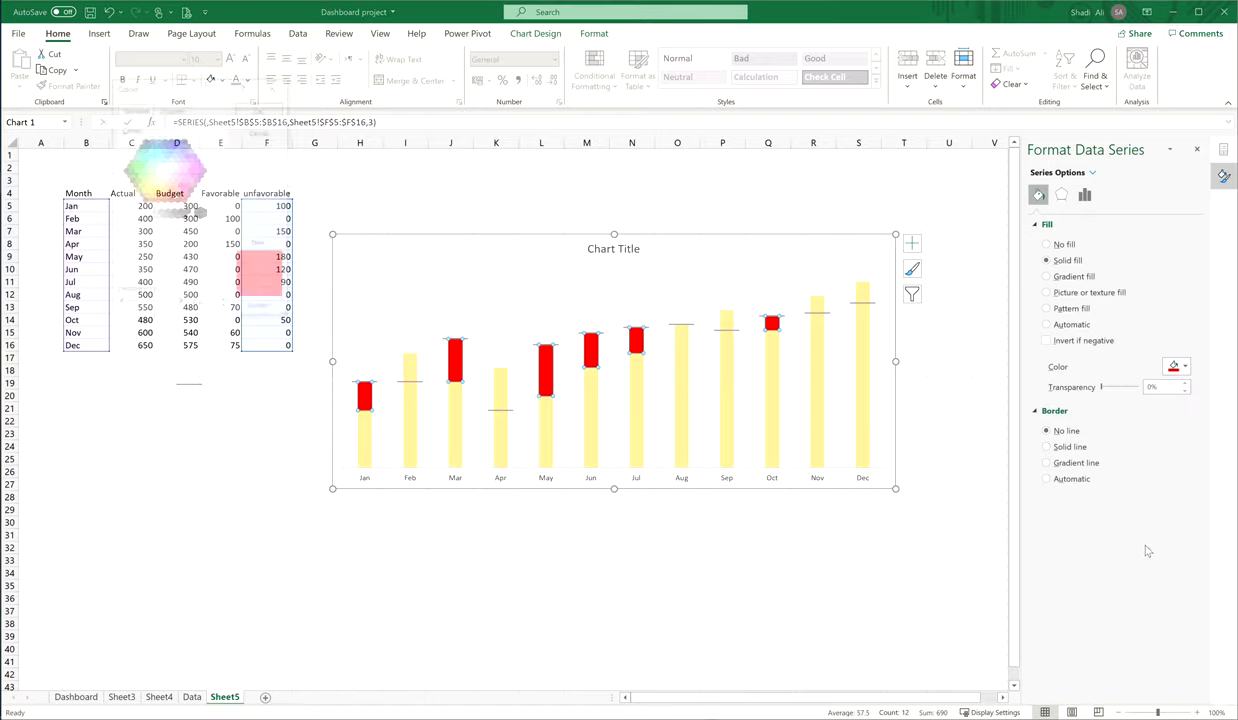
pyautogui.click(171, 108)
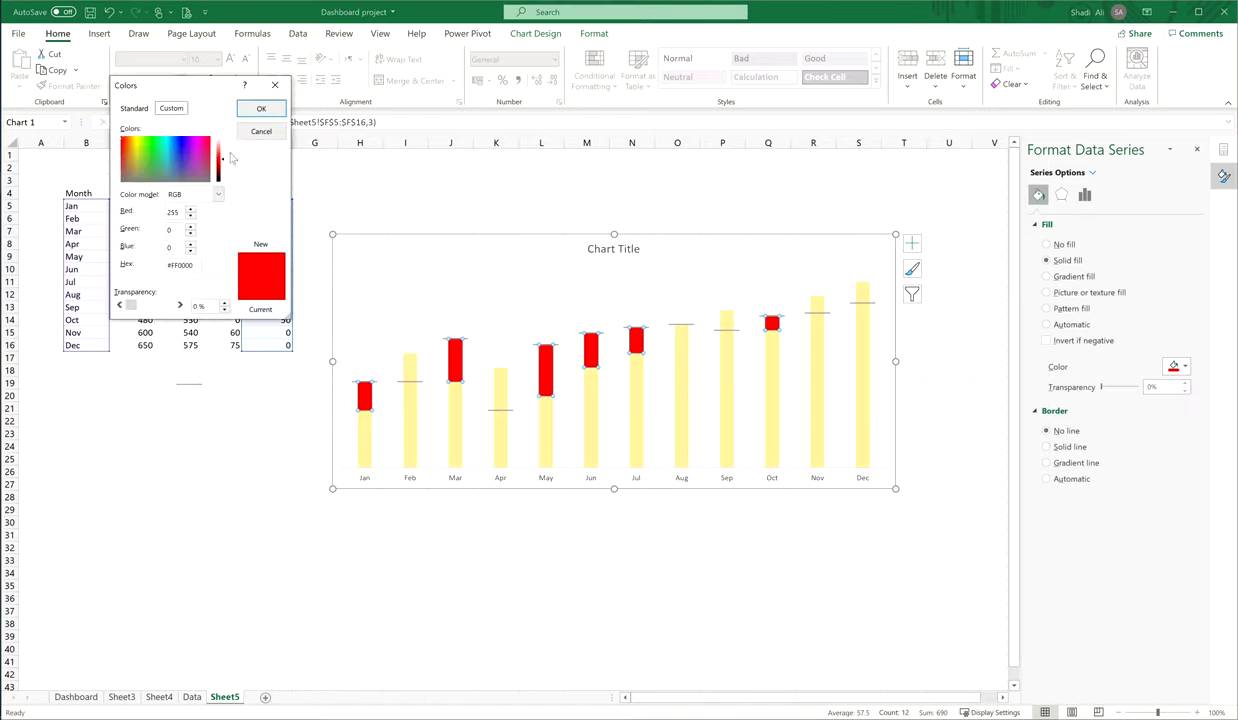
pyautogui.moveTo(222, 160); pyautogui.dragTo(222, 152)
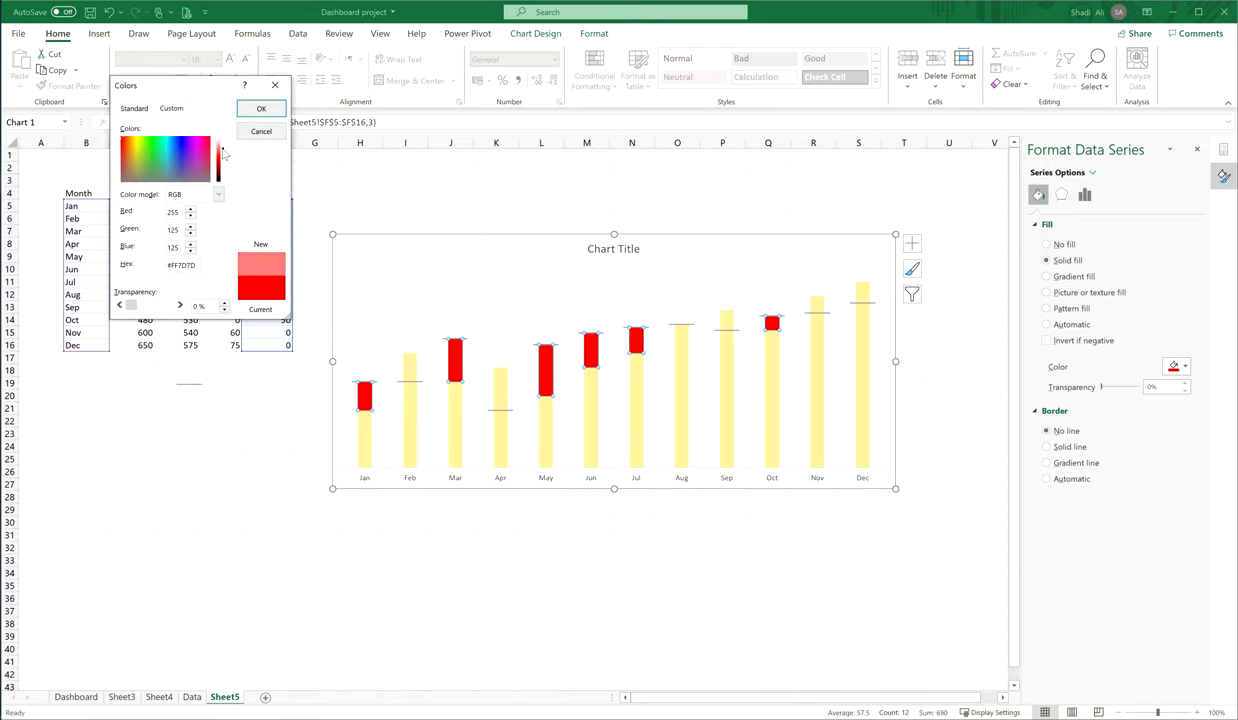
pyautogui.click(261, 108)
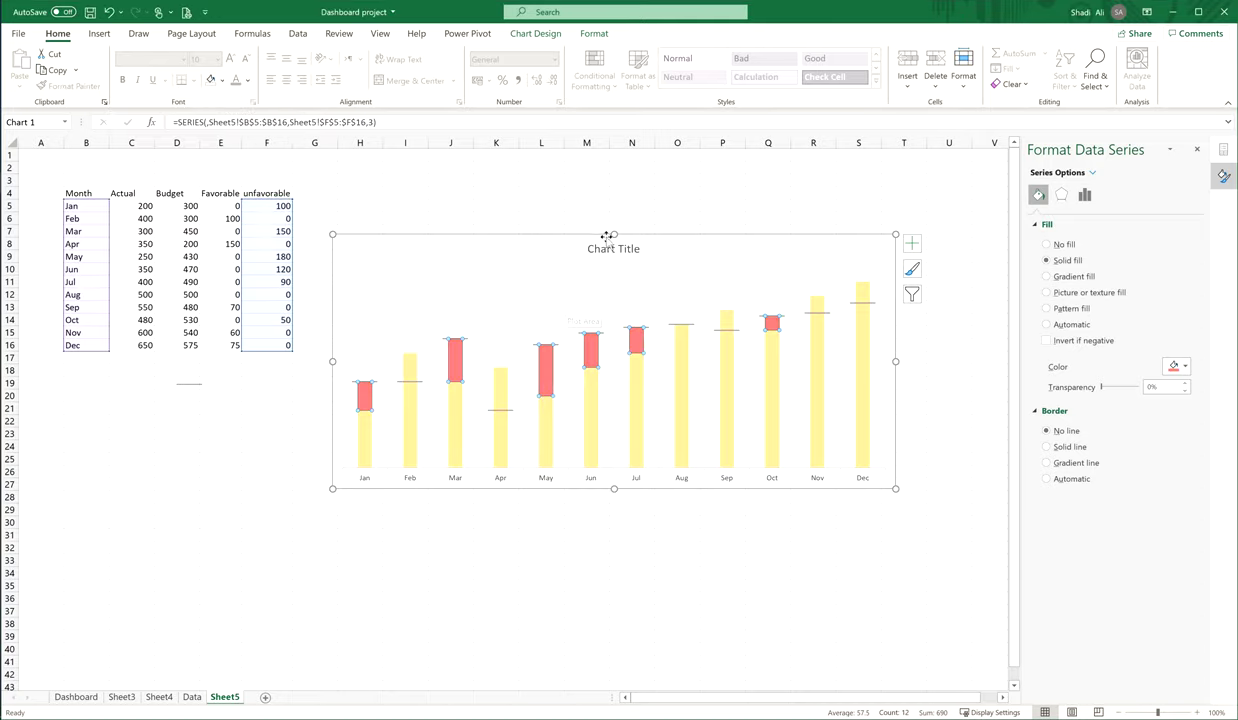
# Step: Copy the Budget values D5:D16 and select the chart to receive them as a new series
pyautogui.click(505, 523)
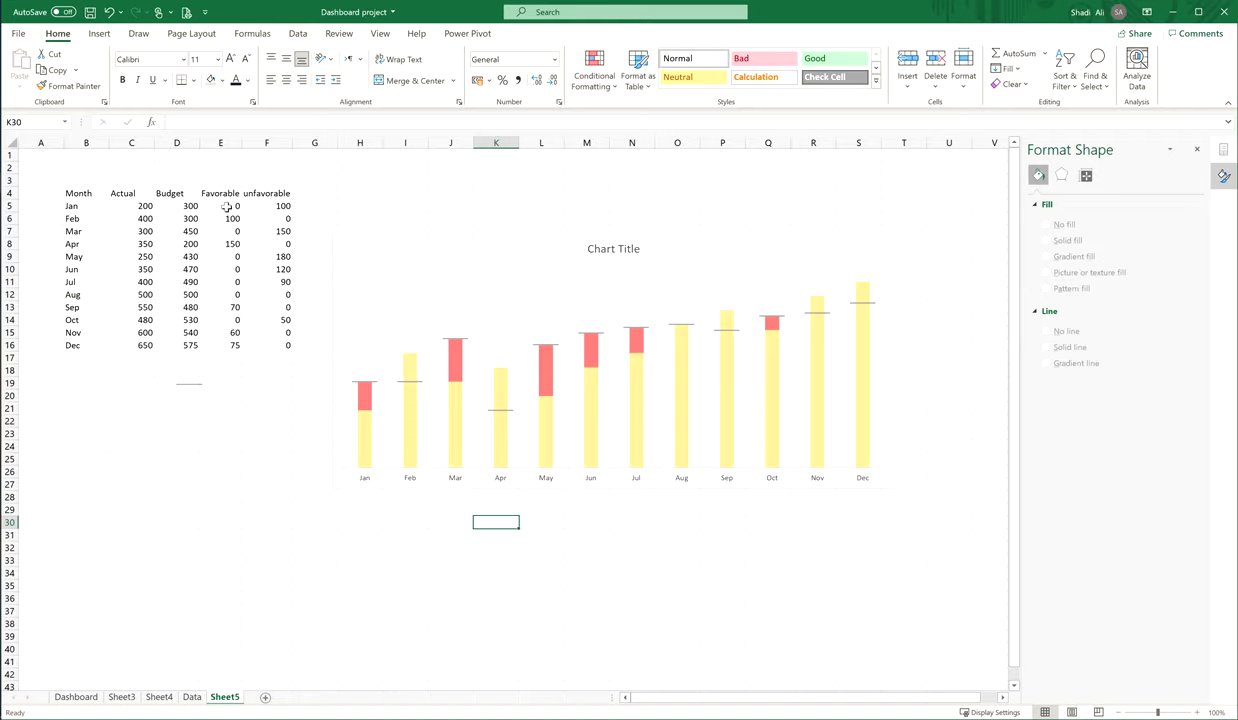
pyautogui.moveTo(227, 205); pyautogui.dragTo(238, 345)
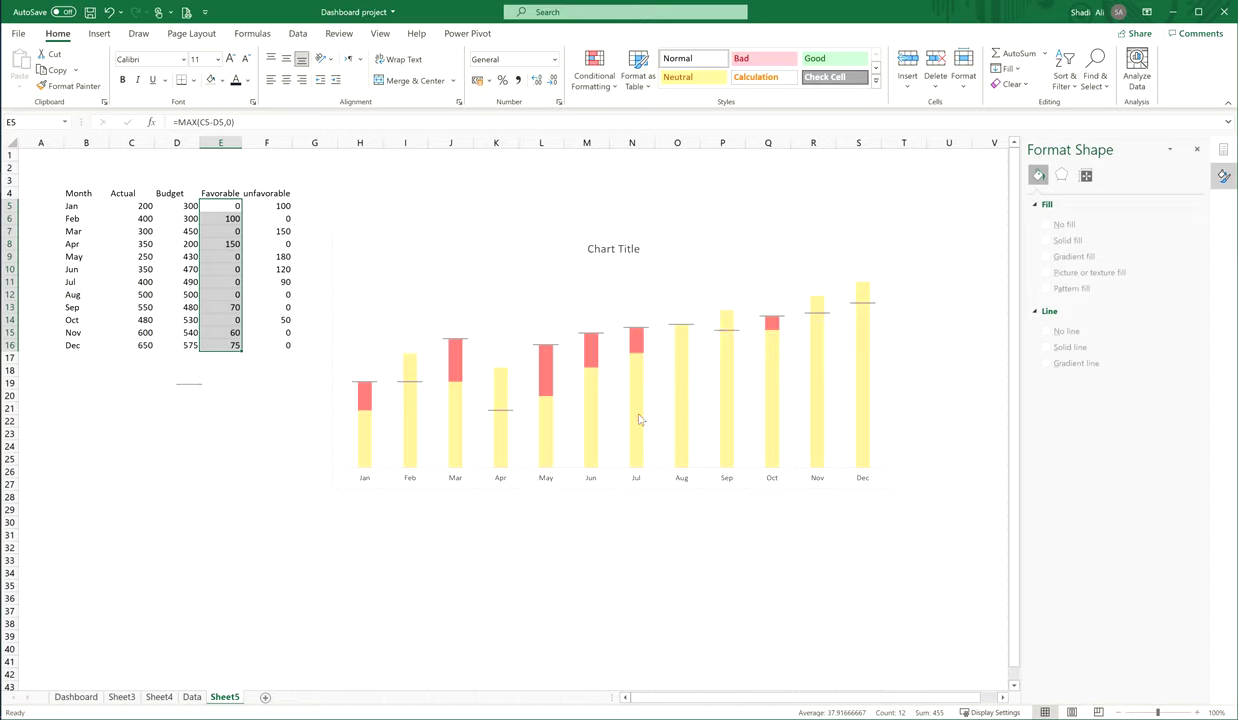
pyautogui.moveTo(190, 205); pyautogui.dragTo(190, 345)
pyautogui.hotkey('ctrl', 'c')
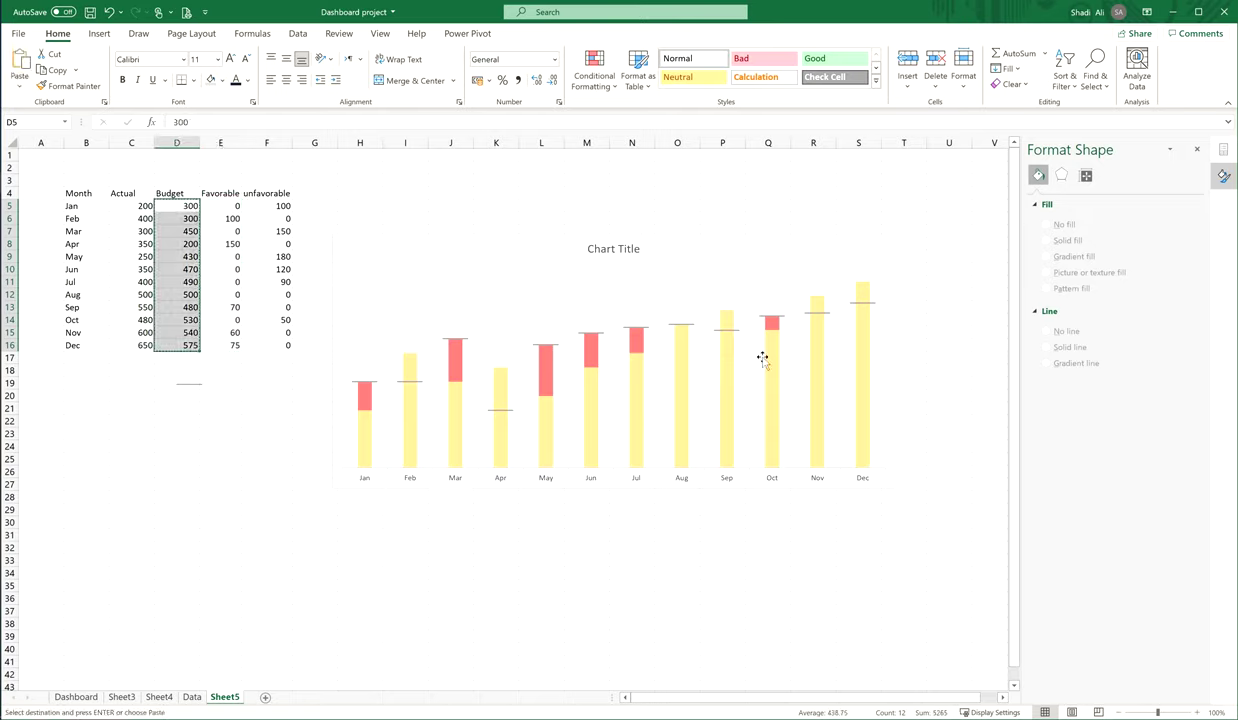
pyautogui.click(518, 245)
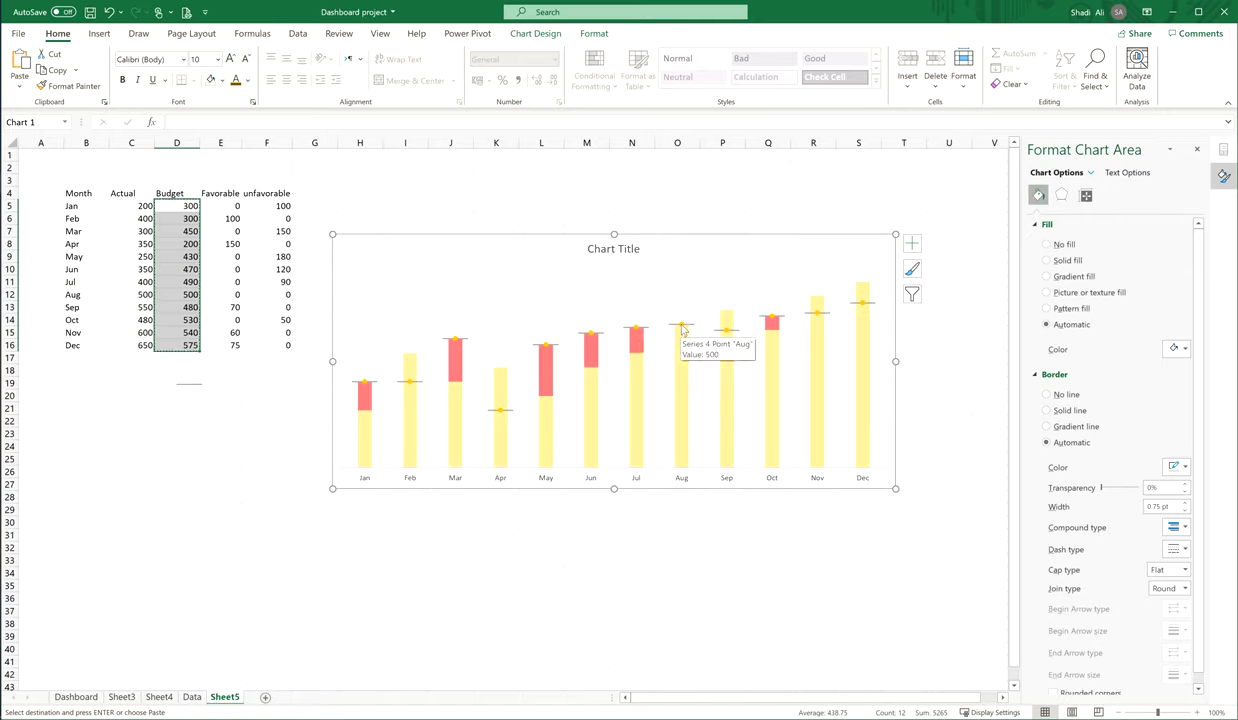
# Step: Change Series4 (Budget) to a Stacked Column chart type on the secondary axis
pyautogui.rightClick(681, 327)
pyautogui.click(745, 378)
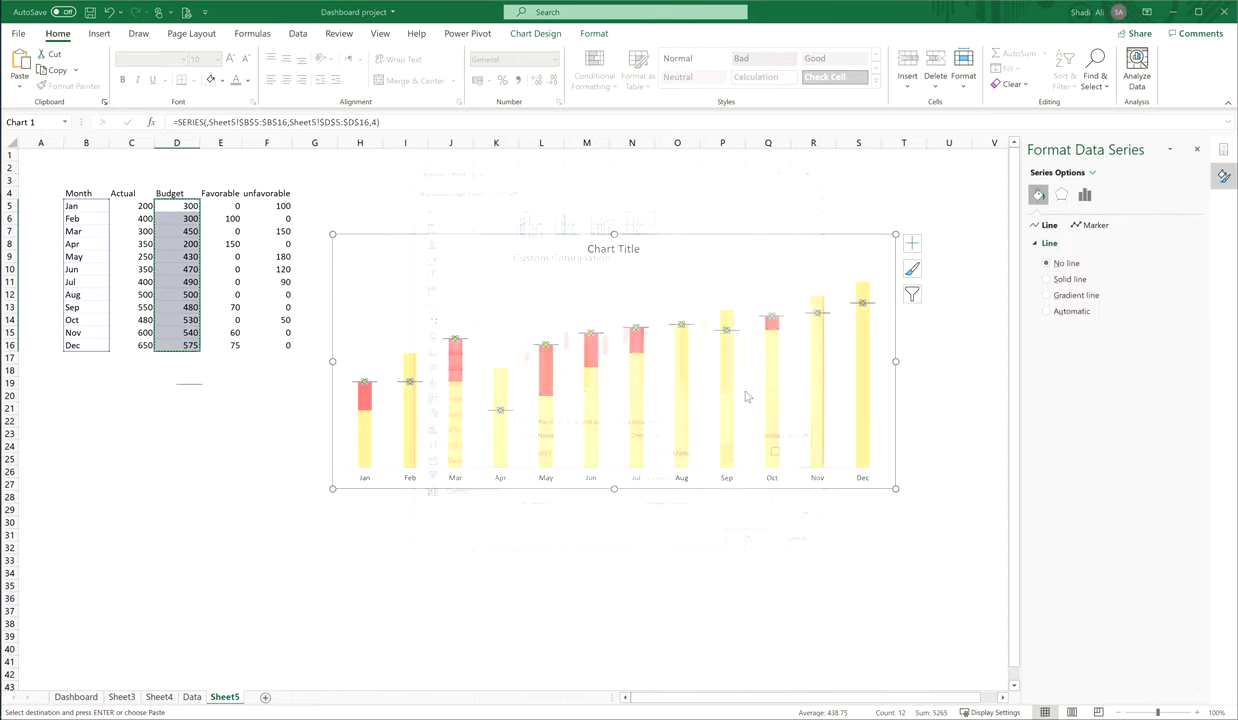
pyautogui.scroll(-1, 722, 485)
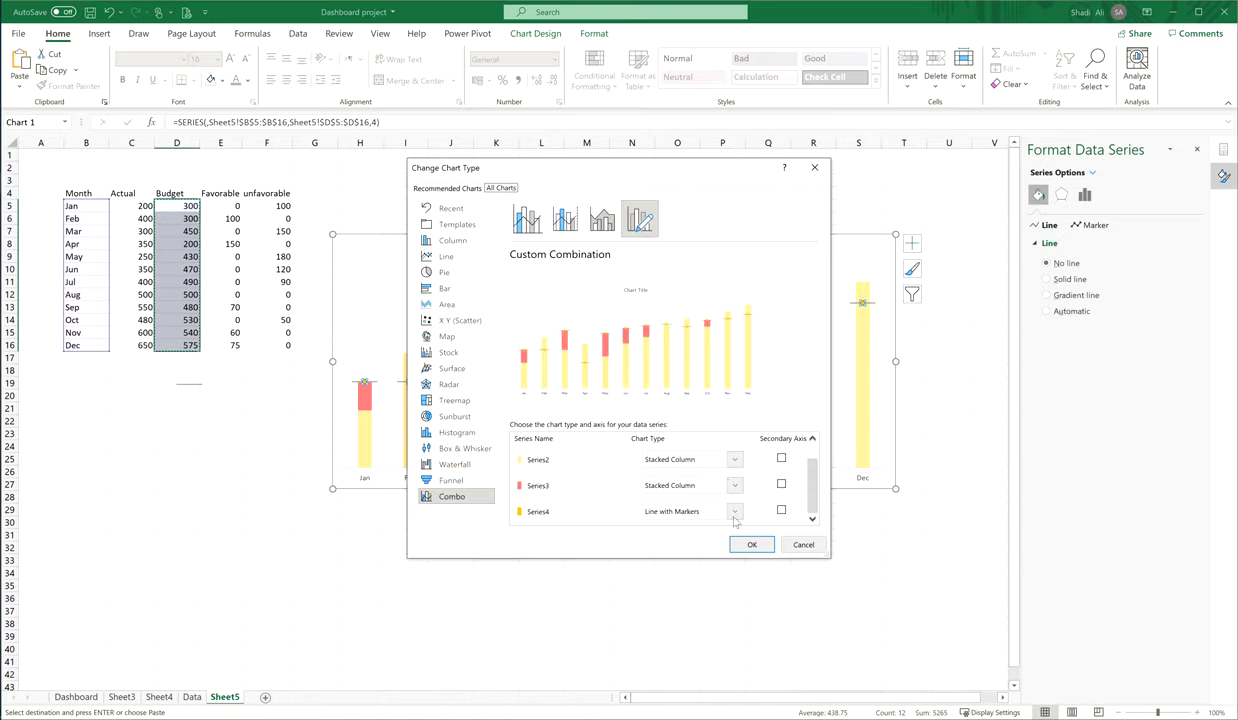
pyautogui.click(734, 512)
pyautogui.click(677, 241)
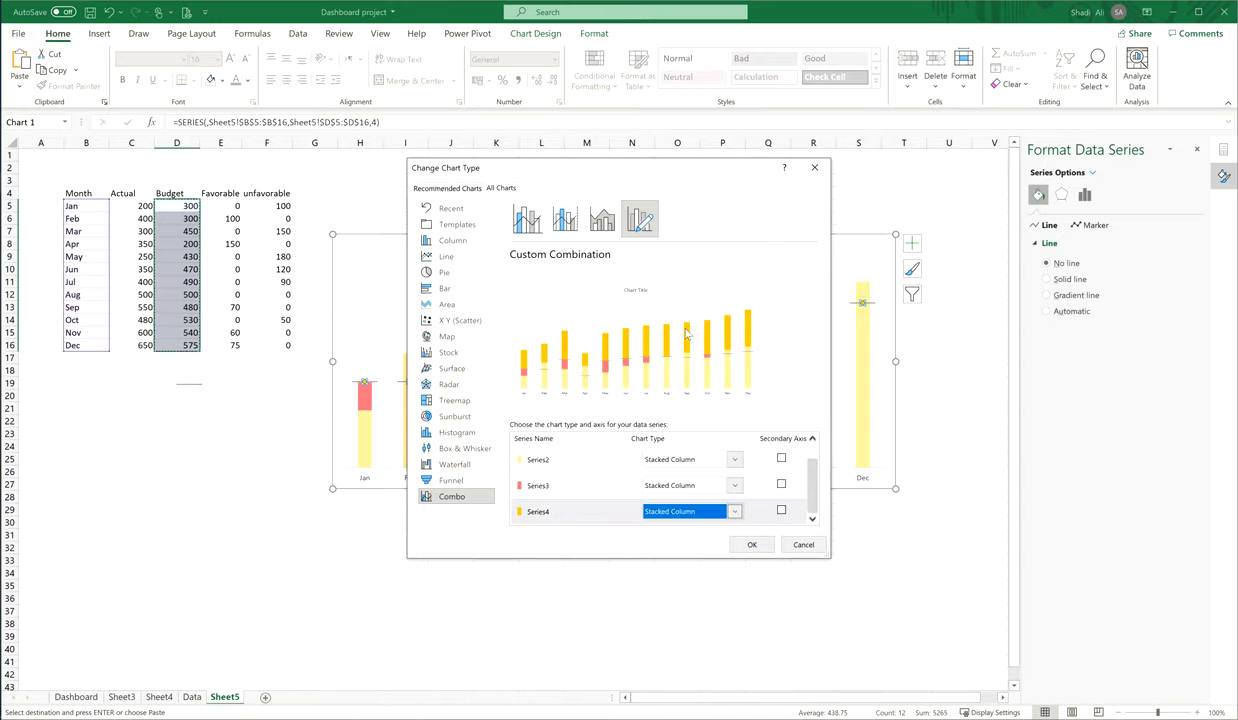
pyautogui.click(781, 511)
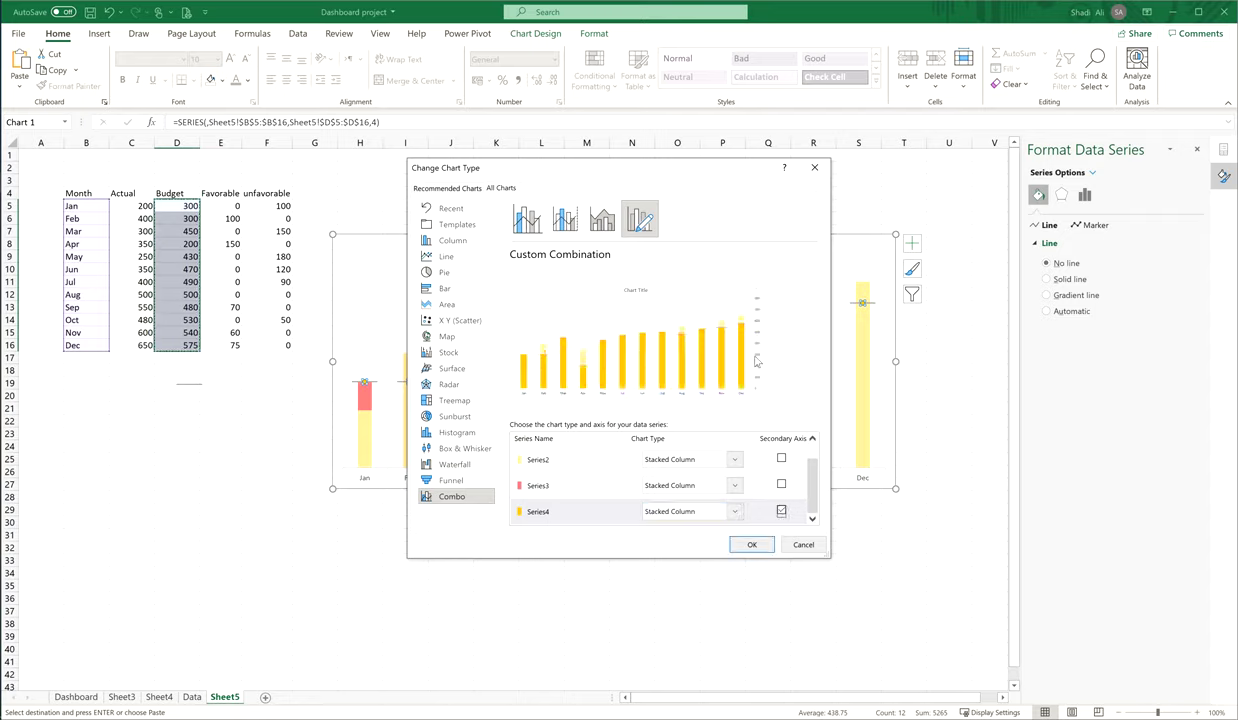
pyautogui.click(751, 544)
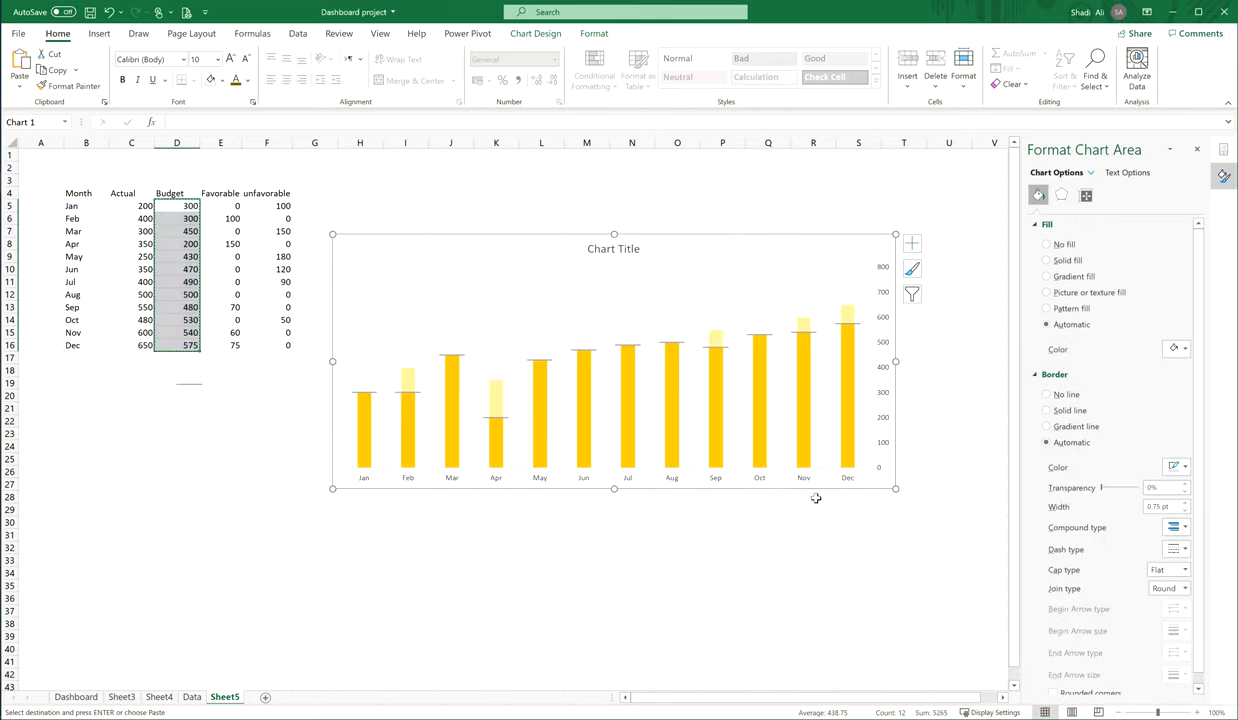
# Step: Paste the Favorable values E5:E16 into the chart as a new series
pyautogui.moveTo(217, 205); pyautogui.dragTo(228, 345)
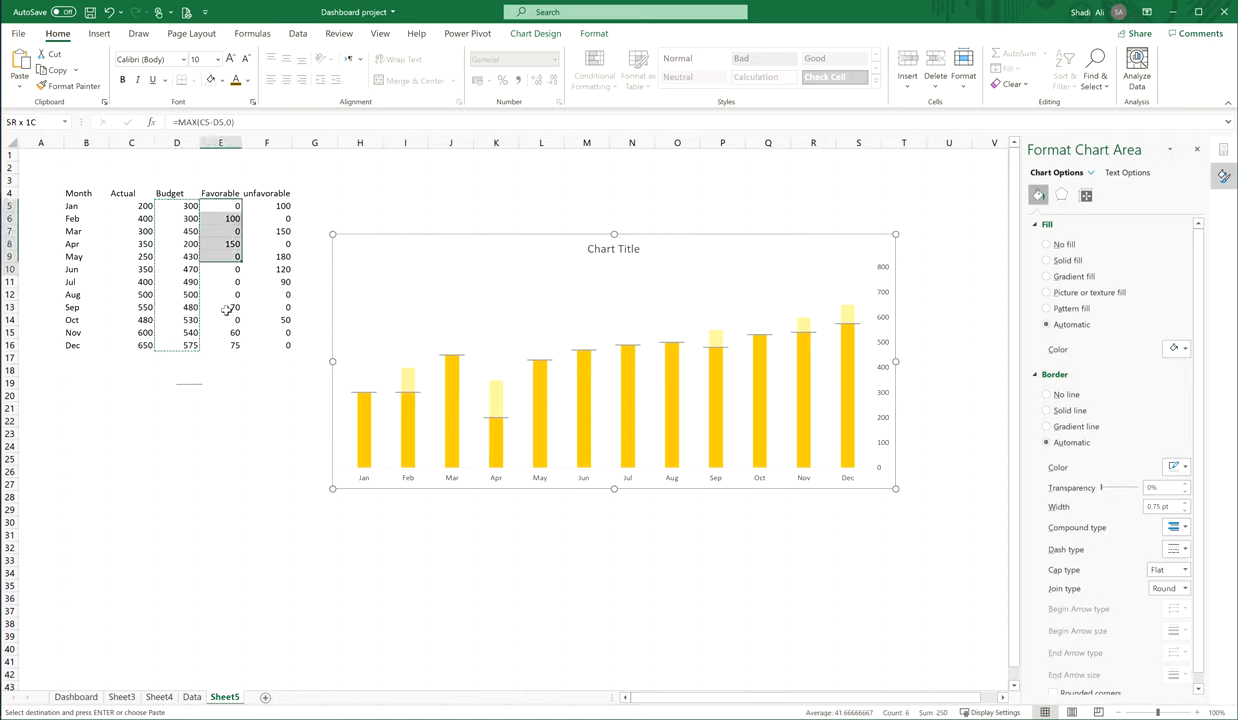
pyautogui.click(506, 243)
pyautogui.hotkey('ctrl', 'v')
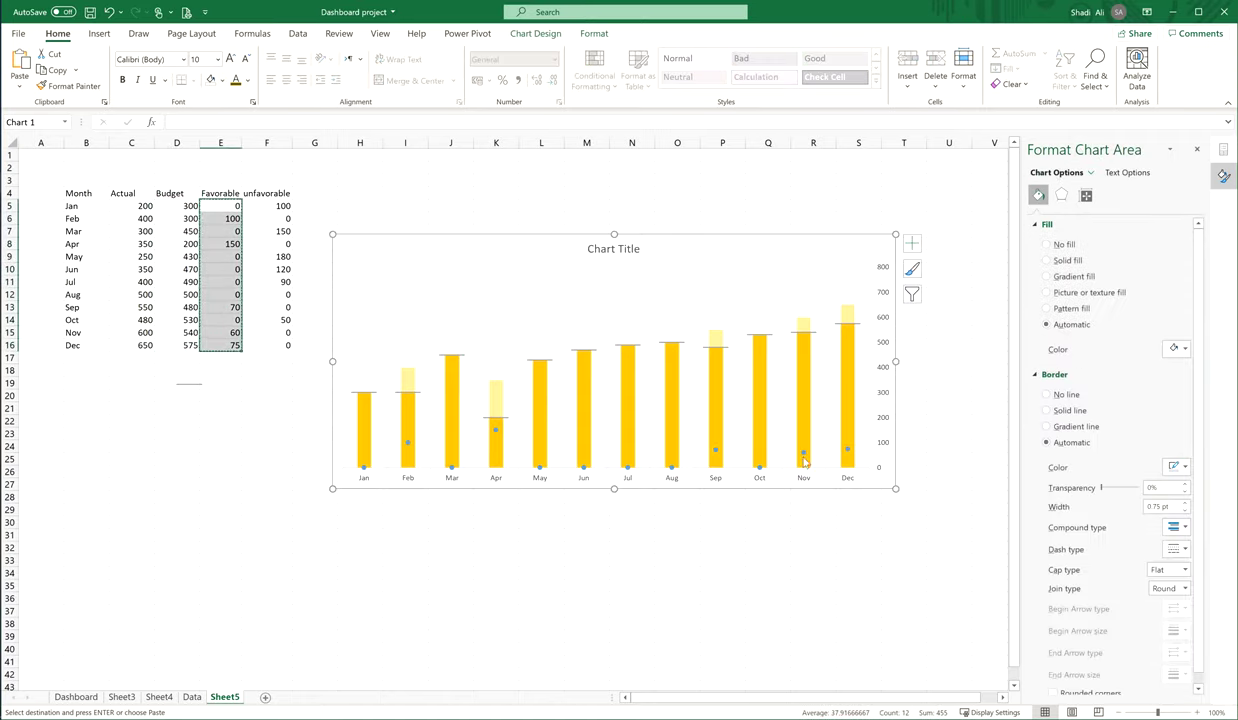
# Step: Make Series5 a Stacked Column plotted on the secondary axis
pyautogui.rightClick(803, 453)
pyautogui.click(862, 507)
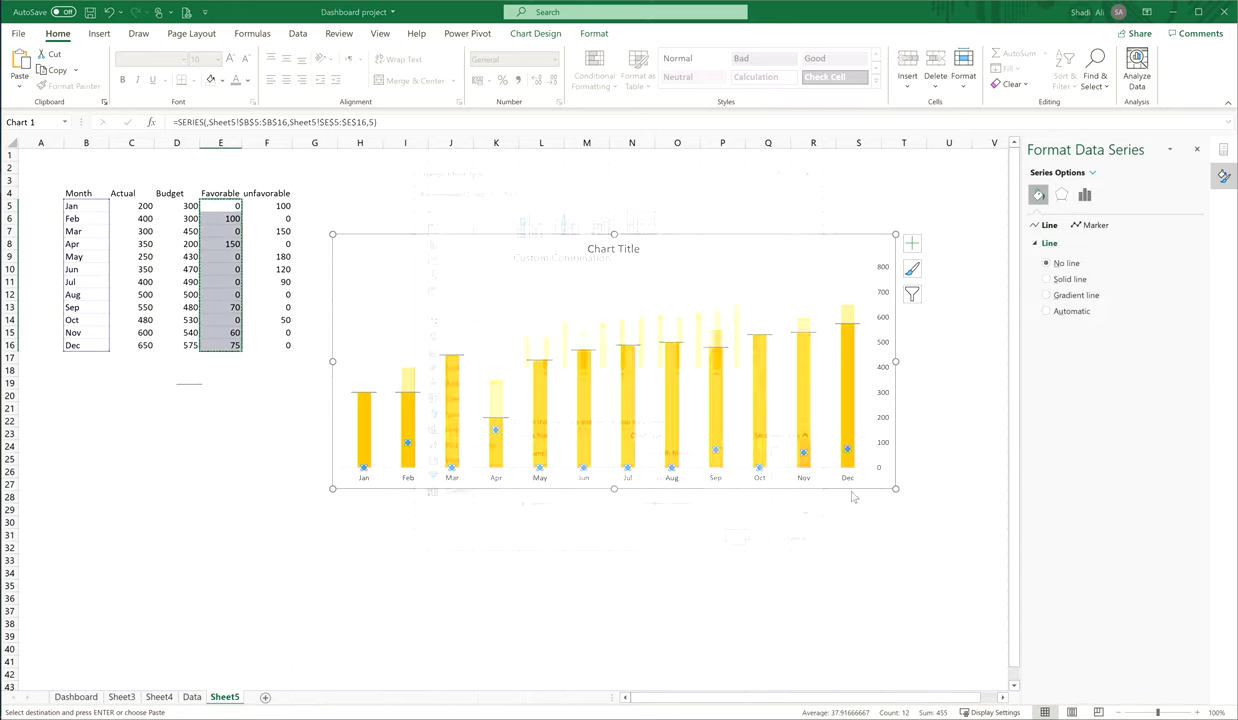
pyautogui.scroll(-2, 712, 495)
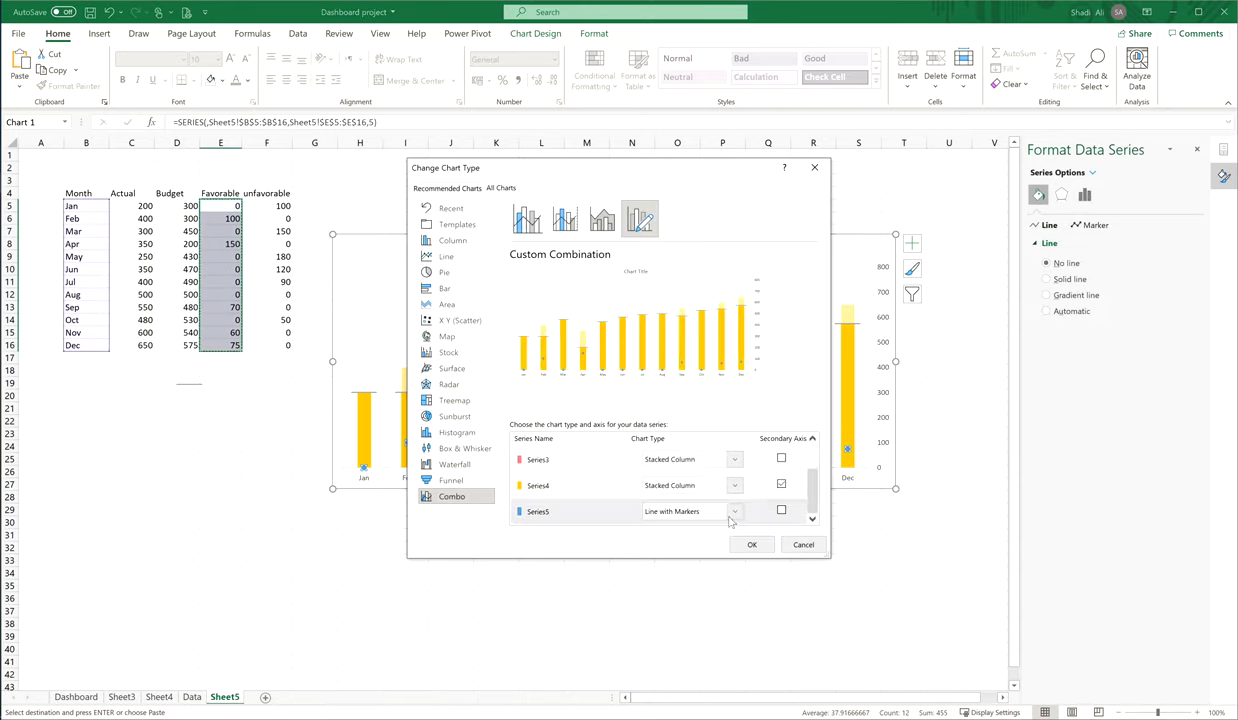
pyautogui.click(725, 511)
pyautogui.click(711, 253)
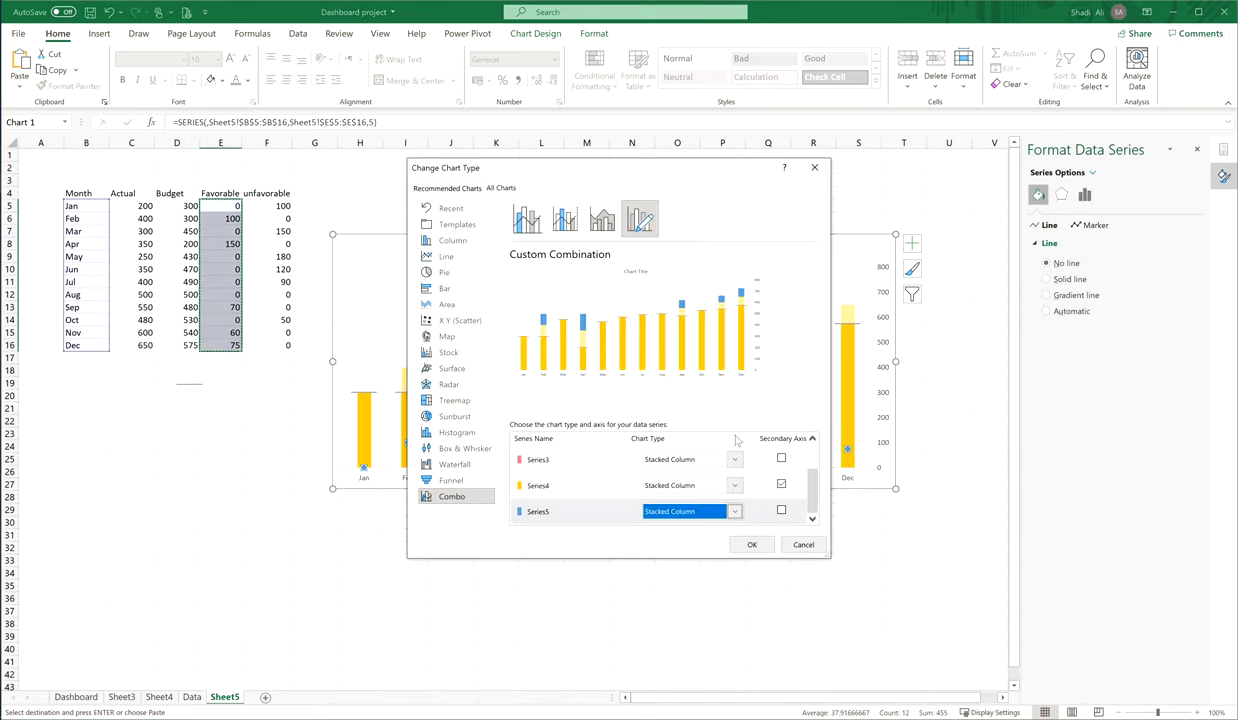
pyautogui.click(781, 511)
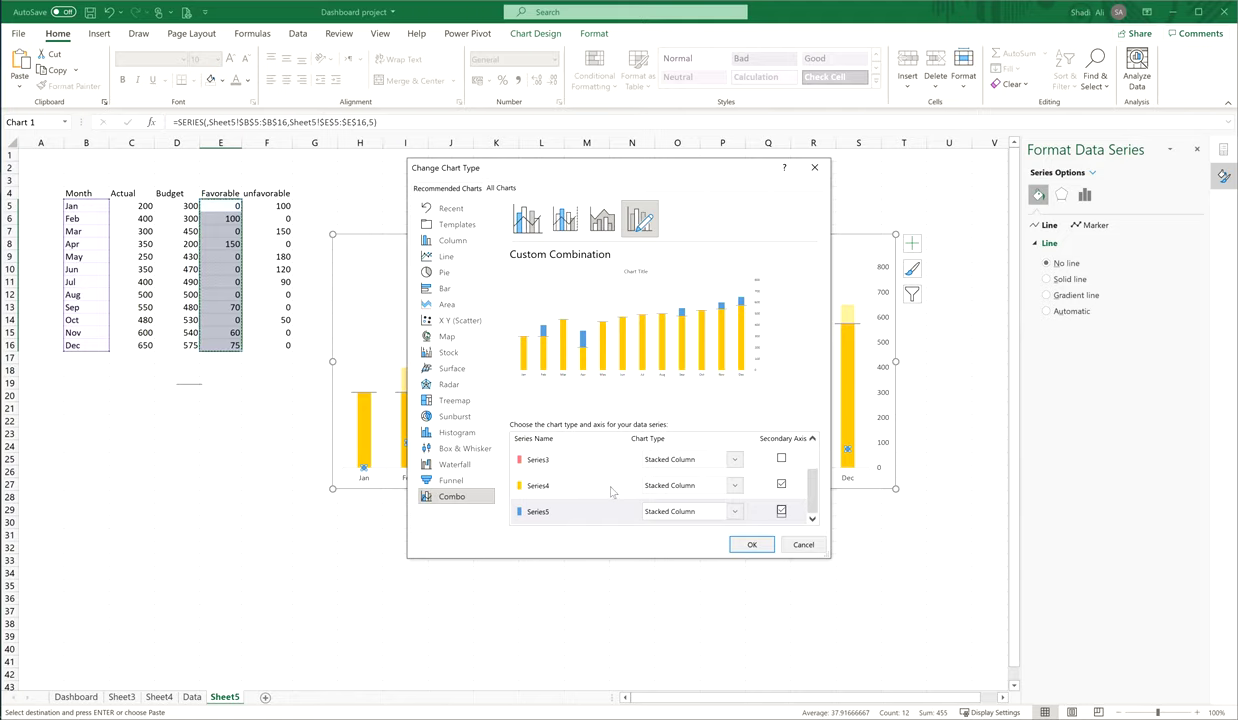
pyautogui.click(752, 545)
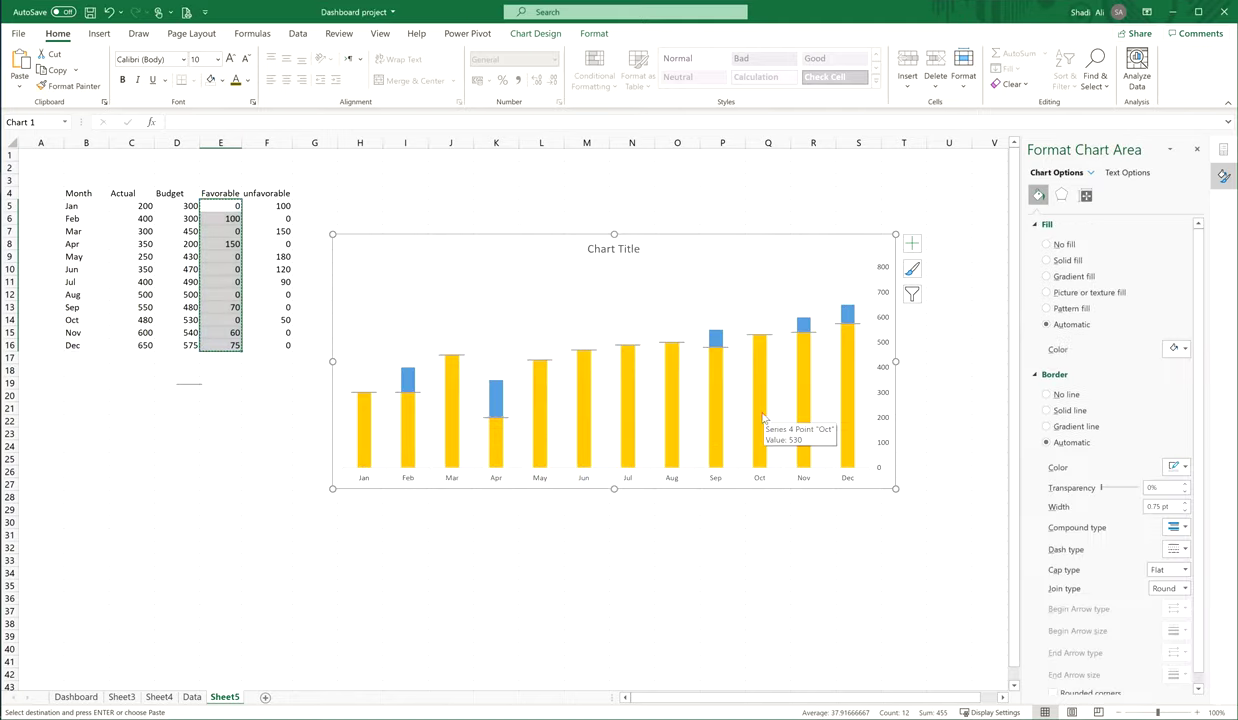
# Step: Fill the blue Favorable series with a solid light green swatch
pyautogui.click(715, 340)
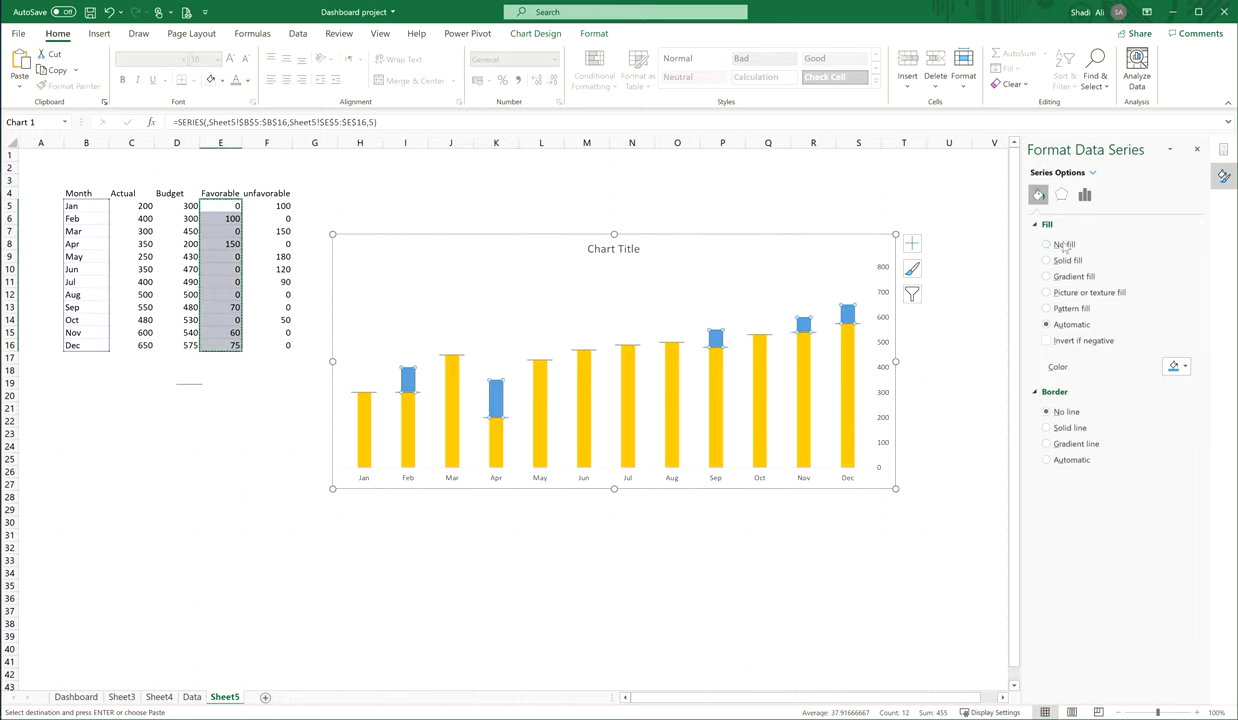
pyautogui.click(1176, 367)
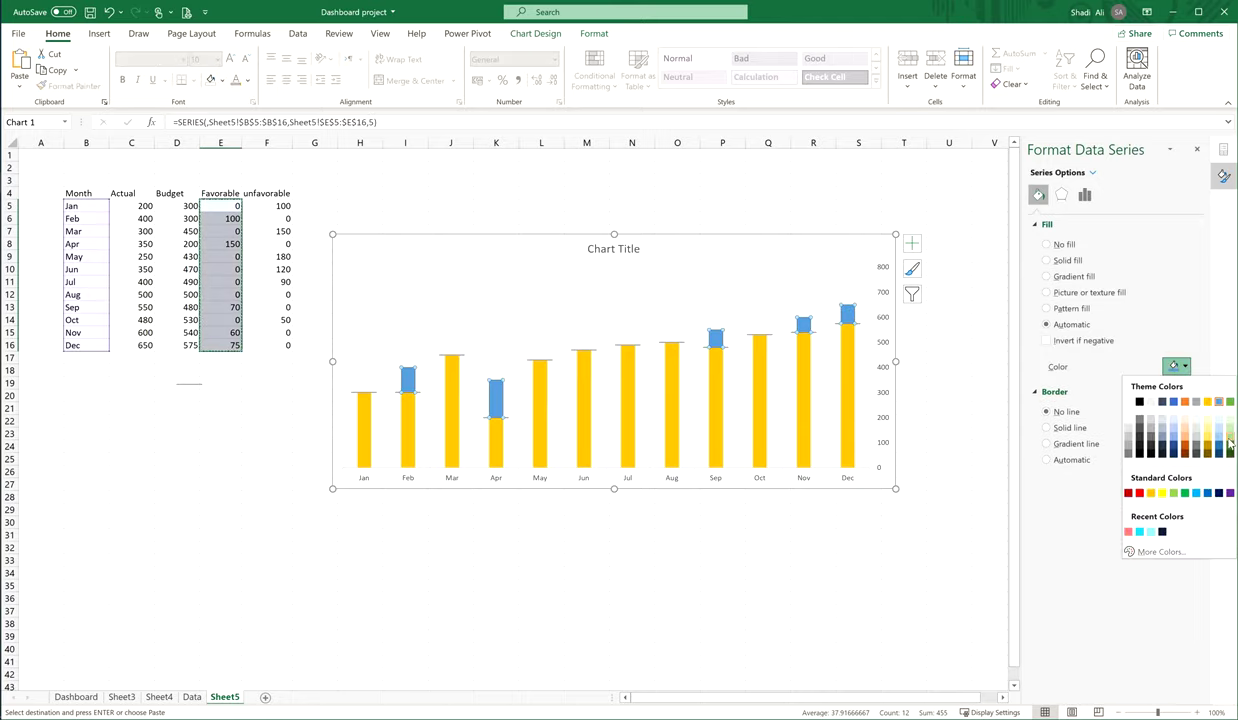
pyautogui.click(1229, 443)
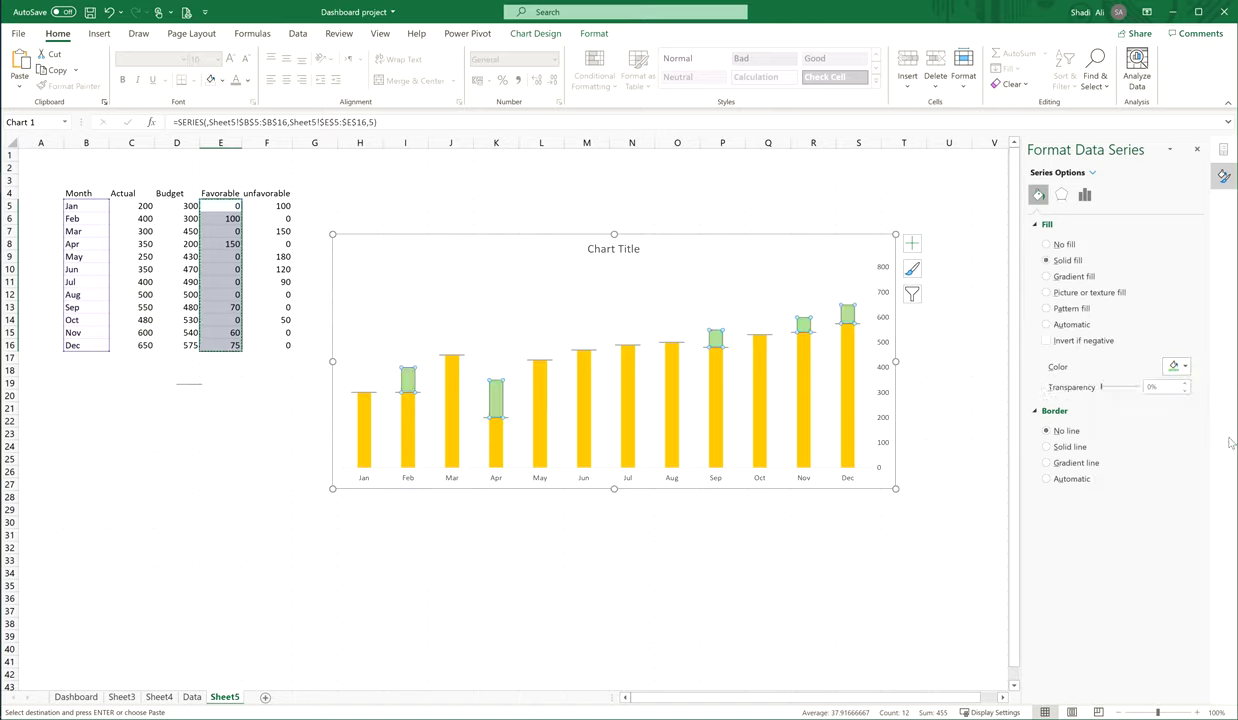
pyautogui.click(632, 548)
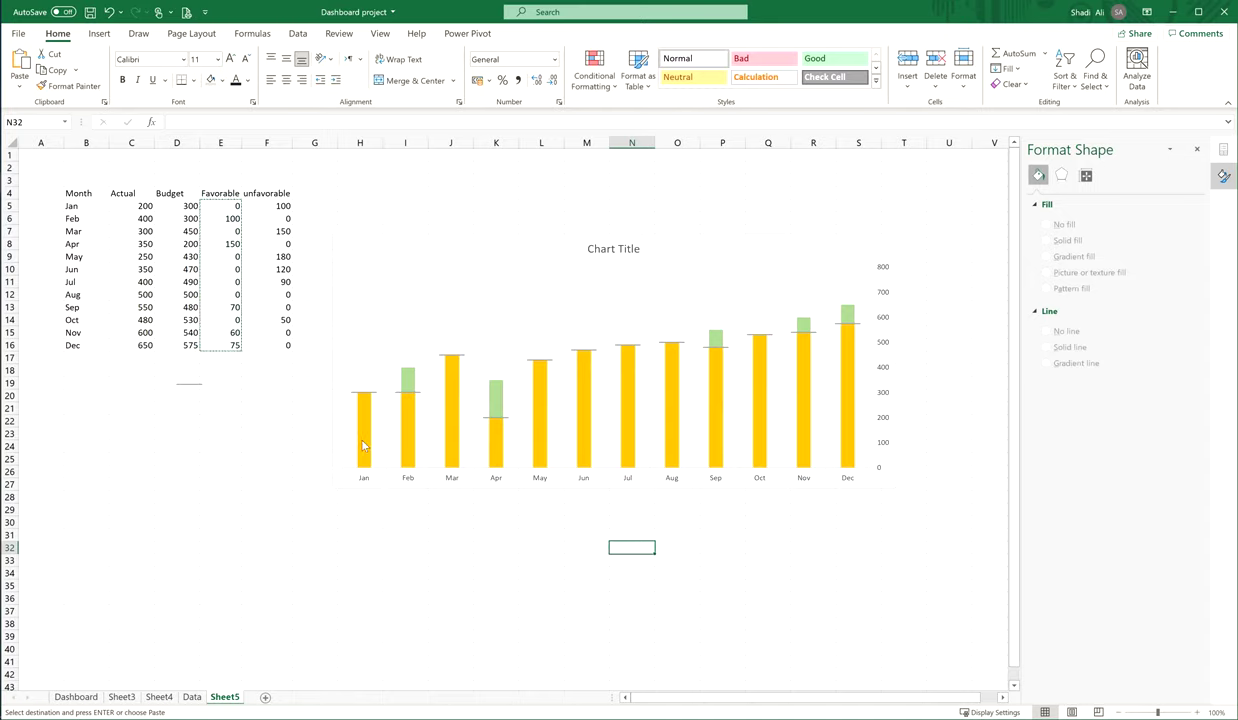
# Step: Set the Budget columns series to No fill in Fill & Line
pyautogui.click(699, 395)
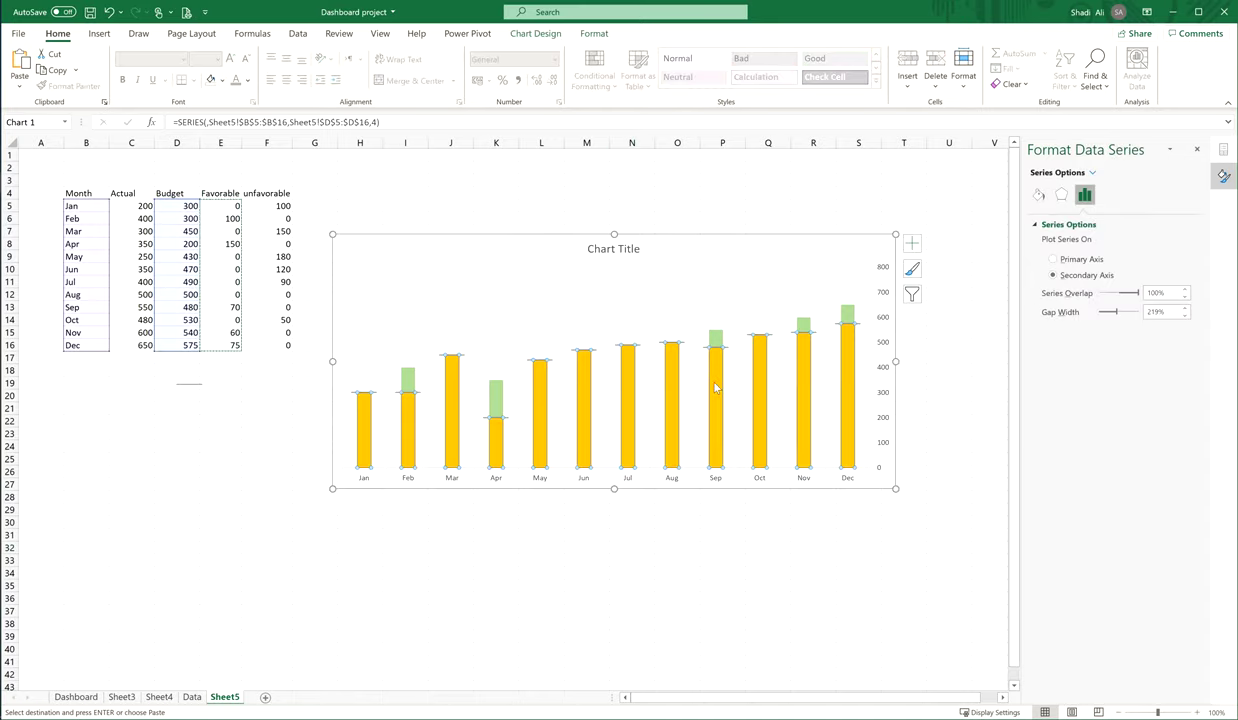
pyautogui.moveTo(718, 390)
pyautogui.click(1040, 194)
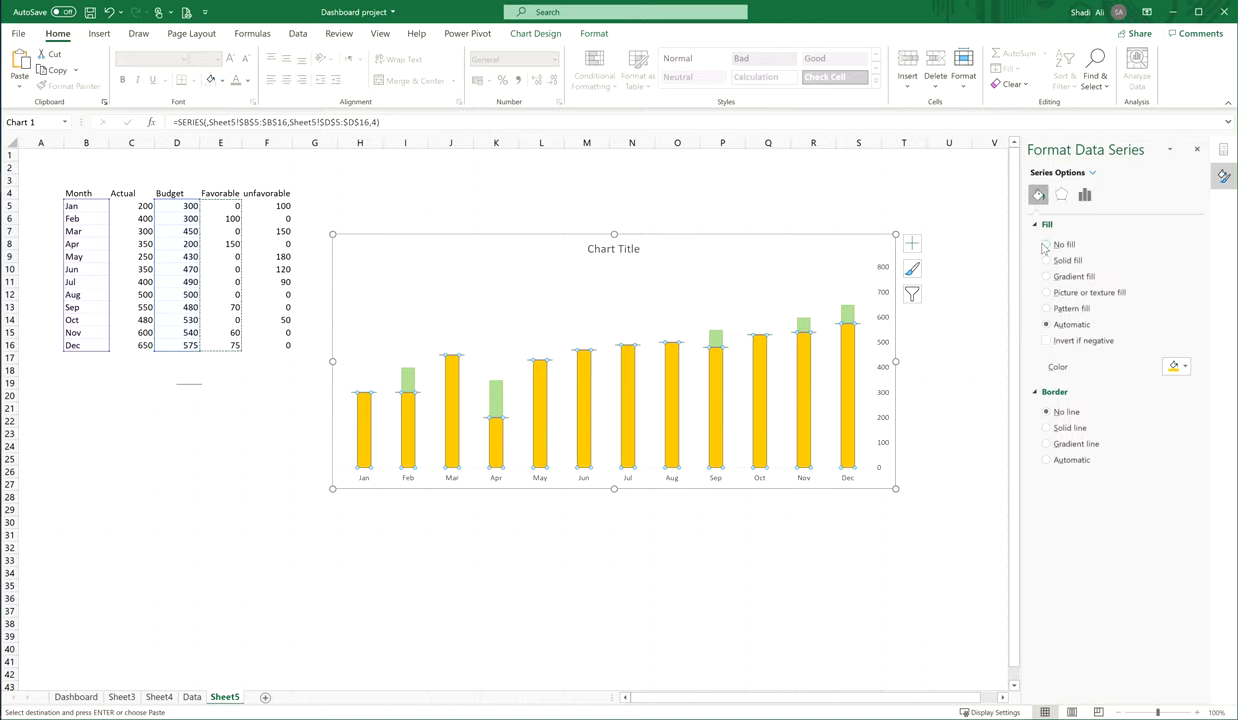
pyautogui.click(1046, 245)
pyautogui.click(586, 560)
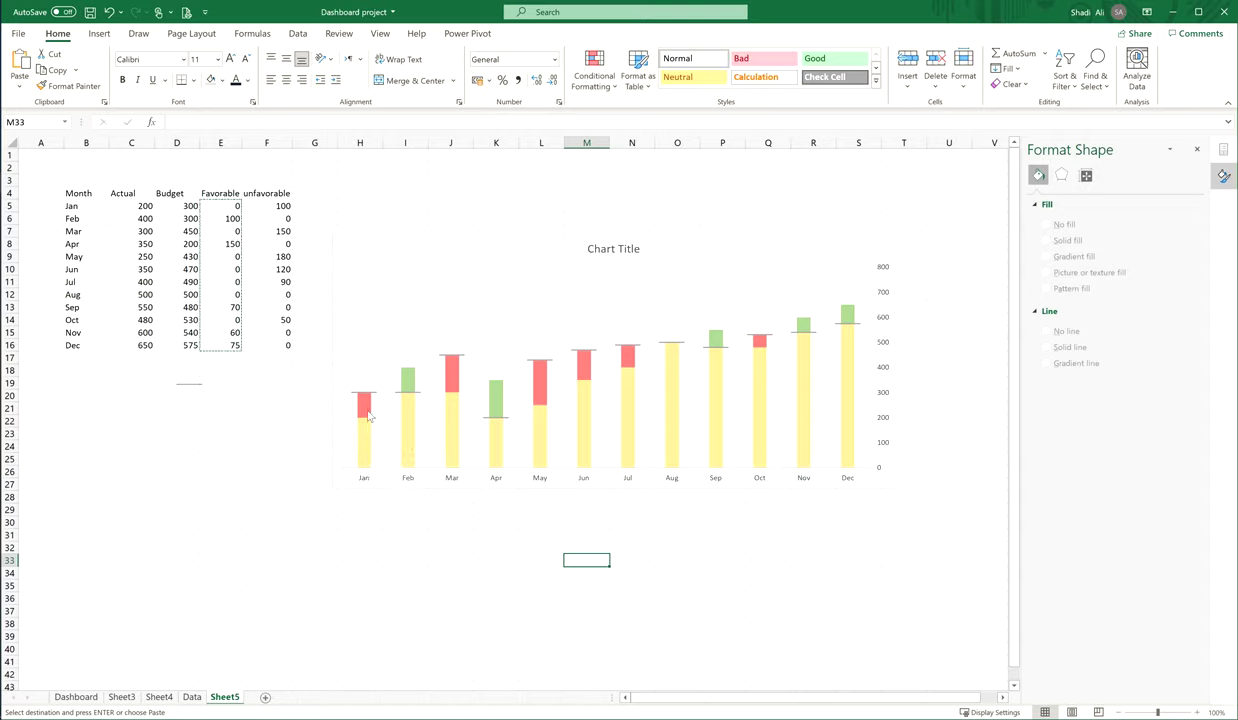
# Step: Delete the secondary 0–800 vertical value axis from the variance chart
pyautogui.moveTo(369, 402)
pyautogui.click(881, 278)
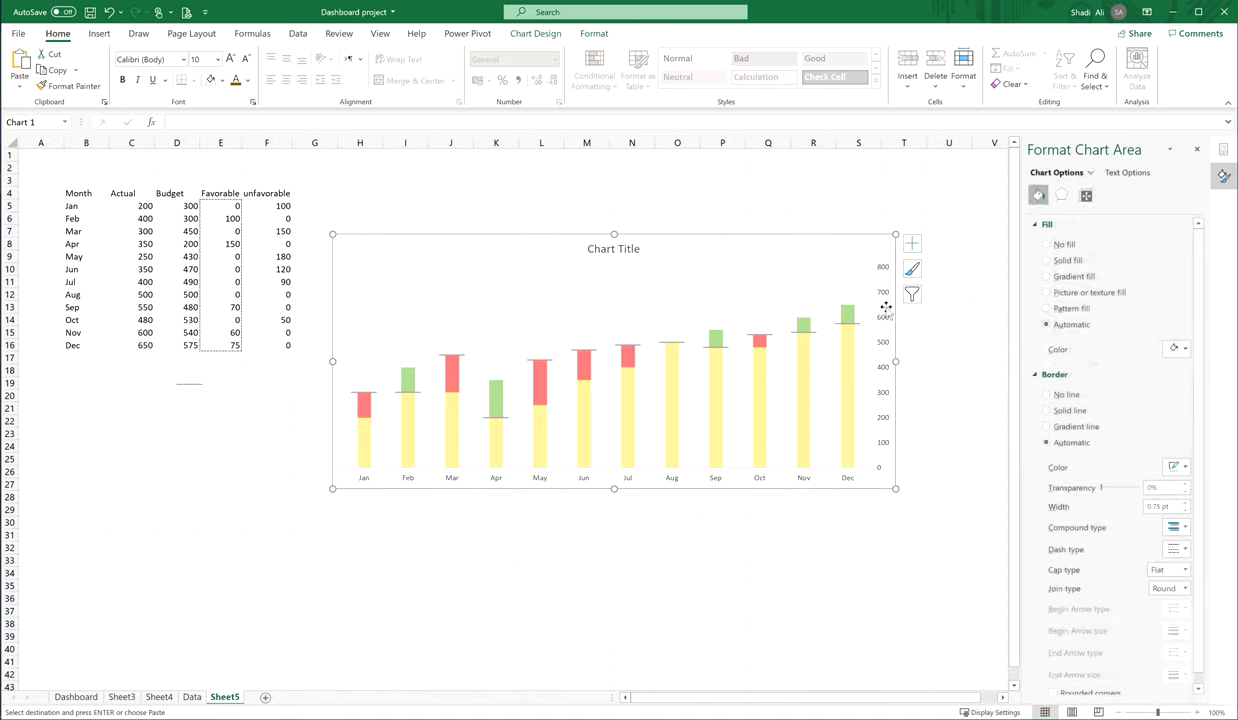
pyautogui.click(882, 296)
pyautogui.press('Delete')
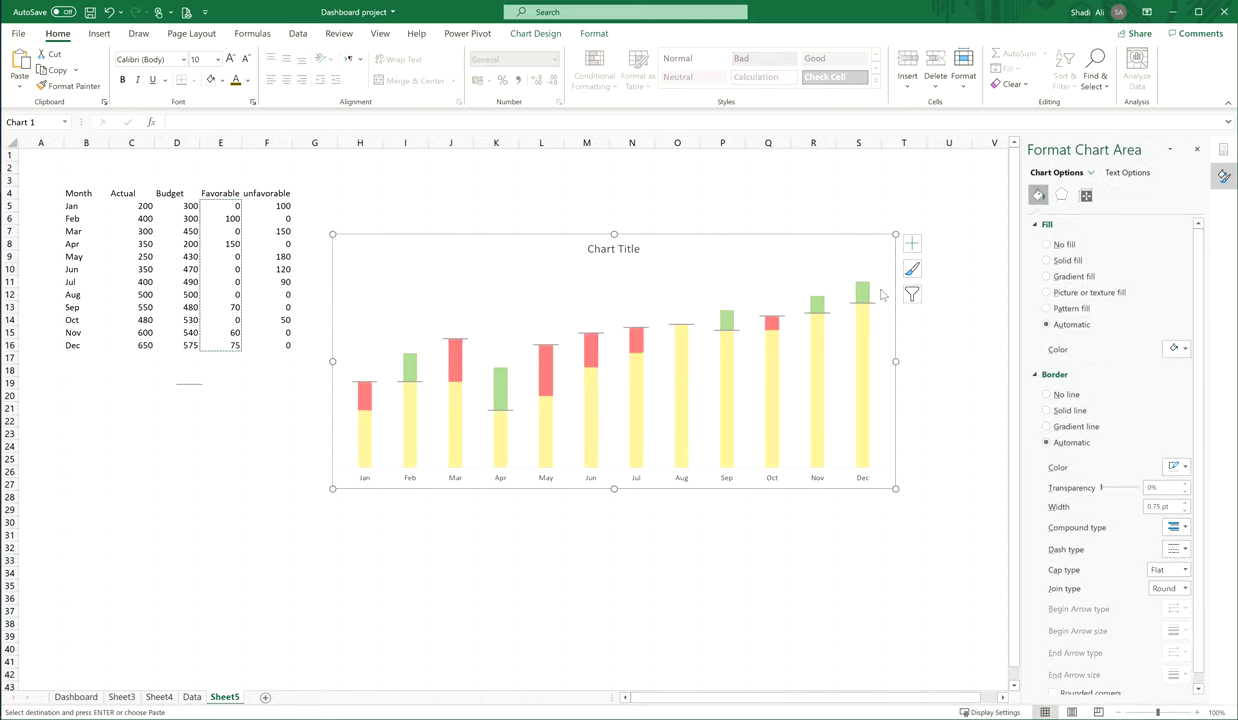
# Step: Turn on Data Labels for all series, showing values like Jan's 100 and Dec's 75
pyautogui.click(912, 245)
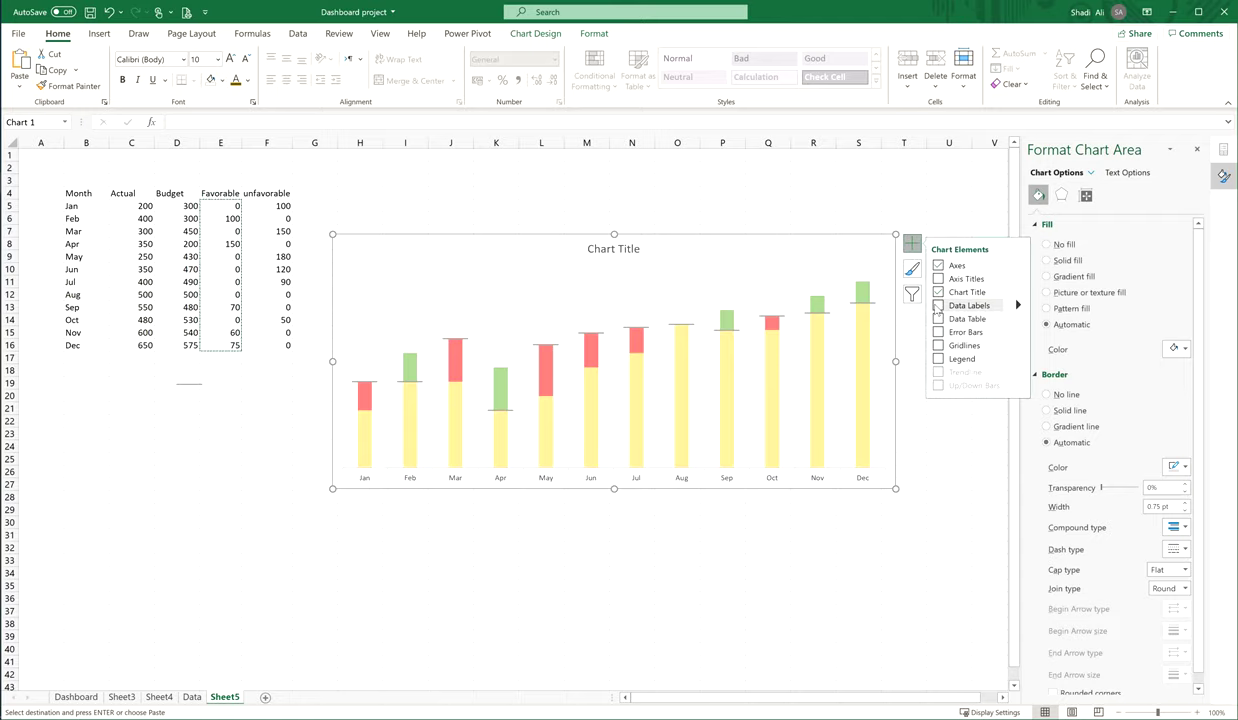
pyautogui.click(938, 305)
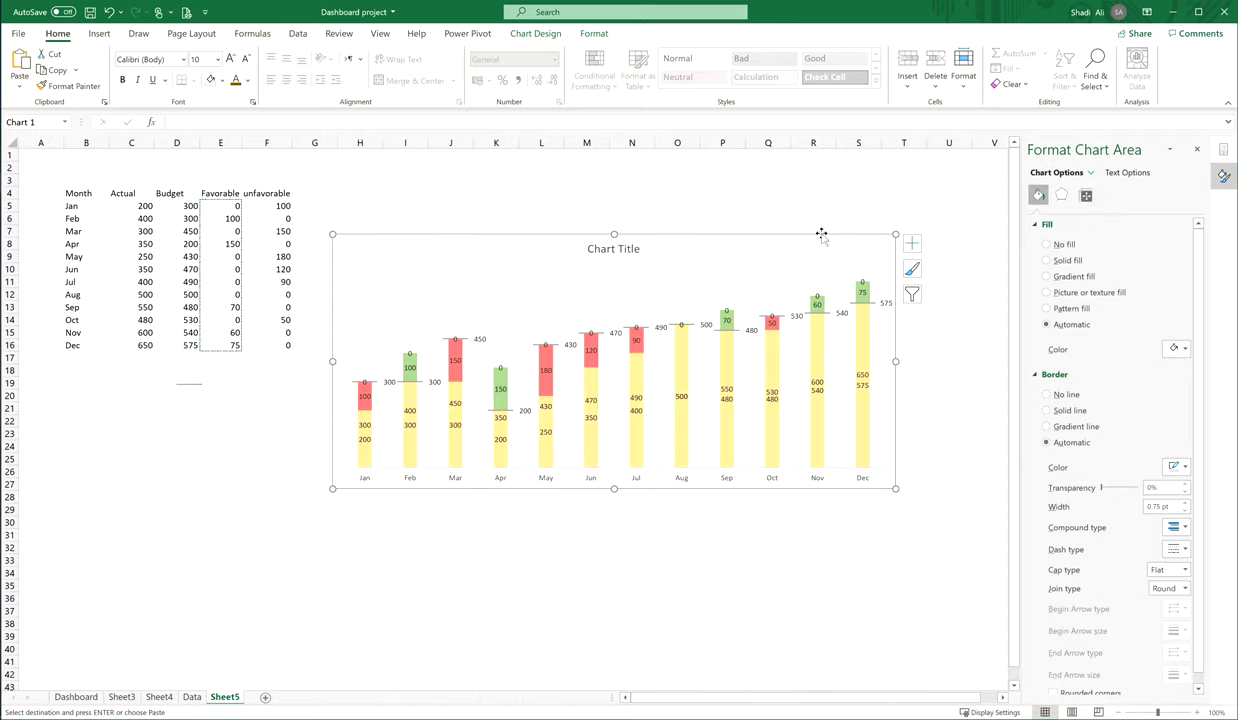
pyautogui.click(1092, 174)
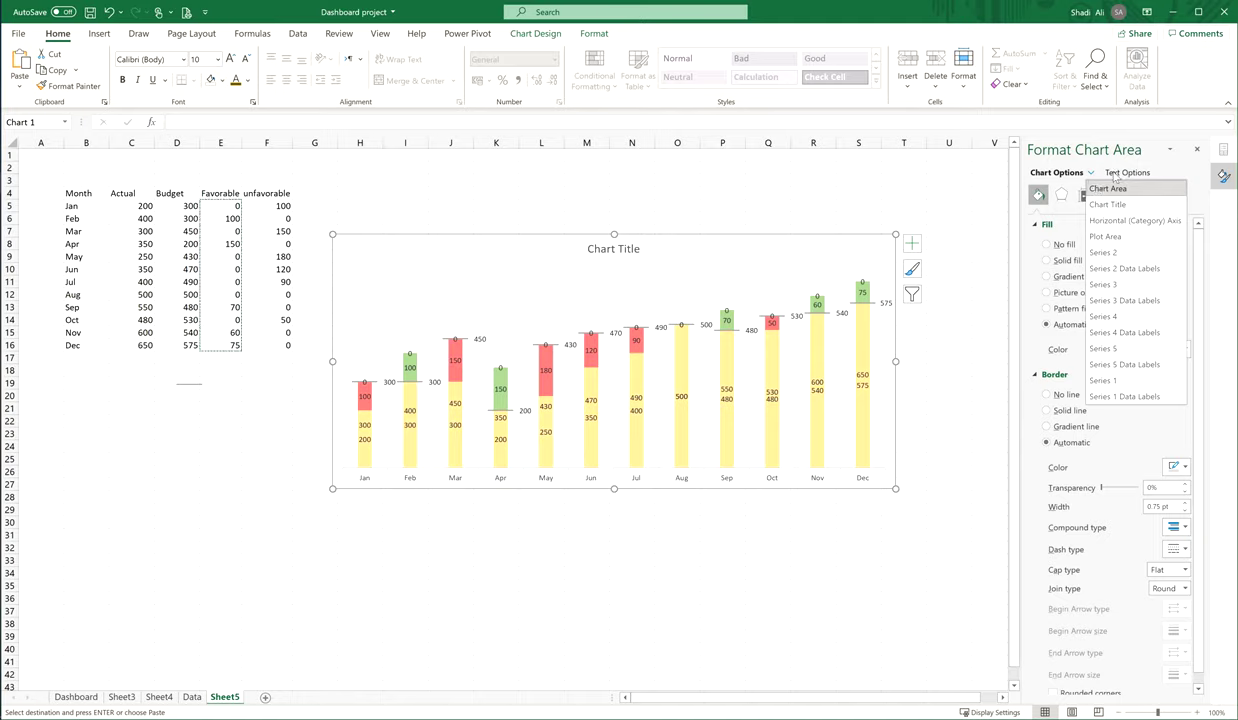
# Step: In Select Data, rename Series1 to 'Budget line'
pyautogui.click(680, 238)
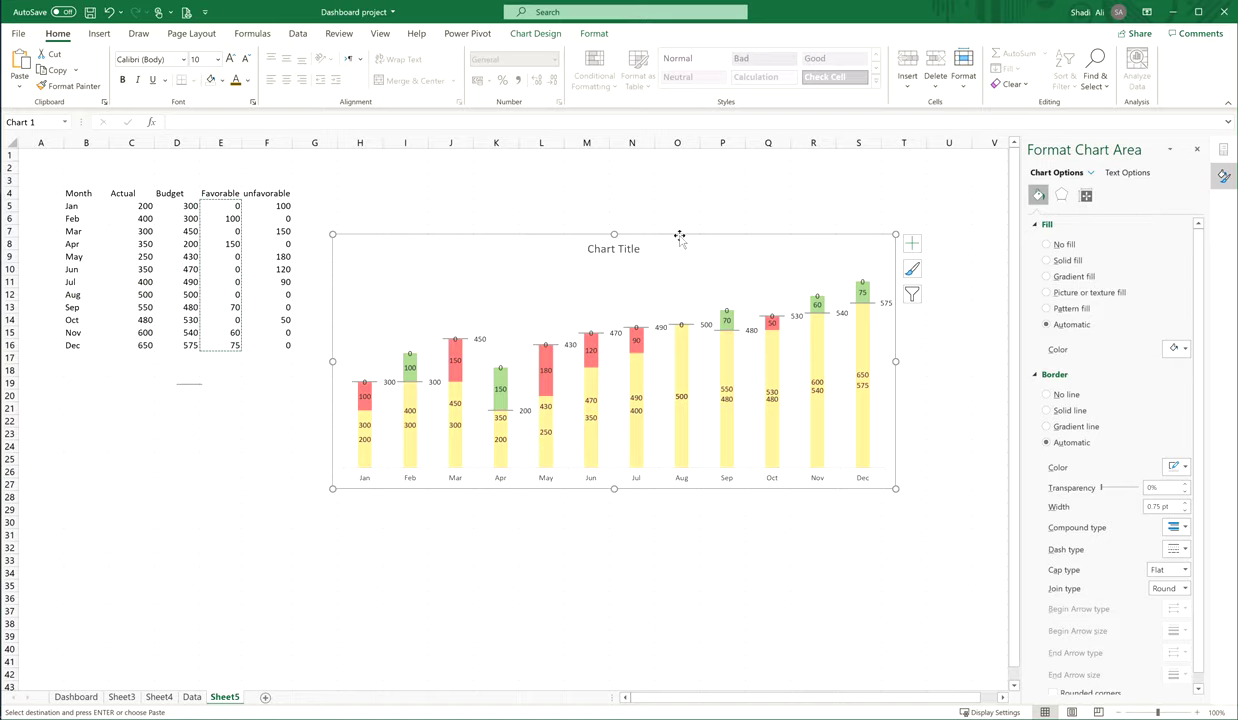
pyautogui.rightClick(679, 235)
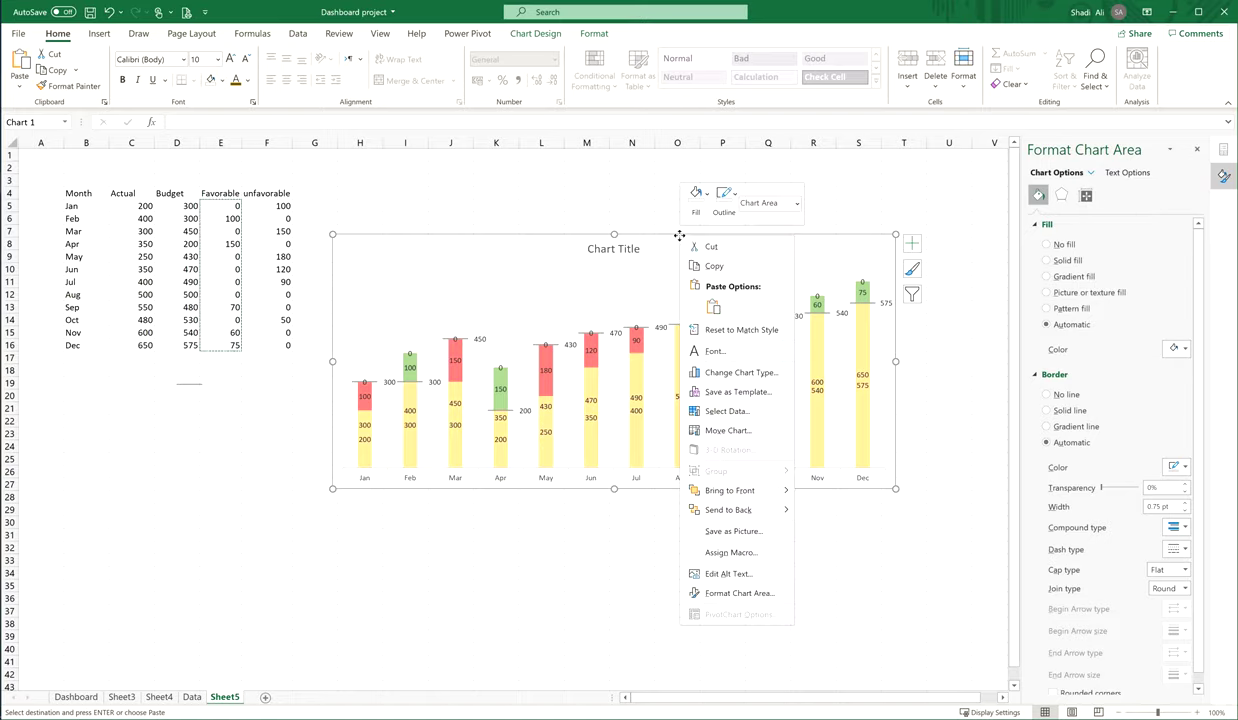
pyautogui.click(726, 411)
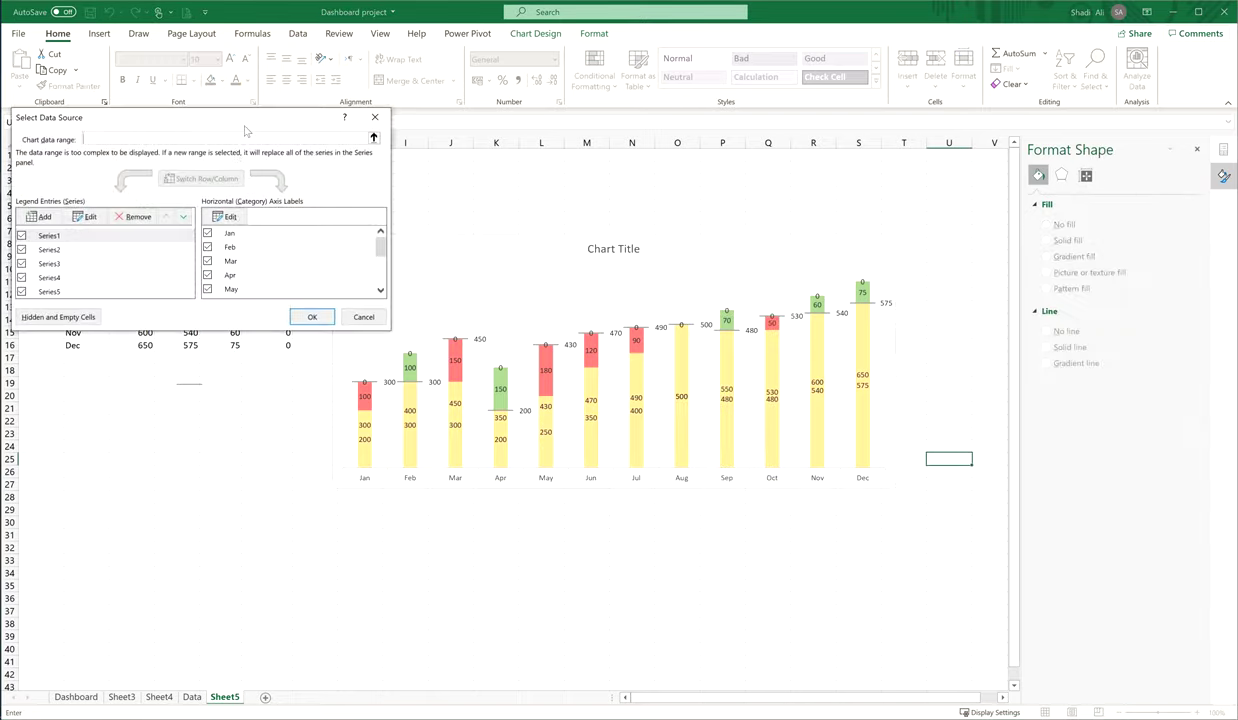
pyautogui.moveTo(237, 121); pyautogui.dragTo(608, 231)
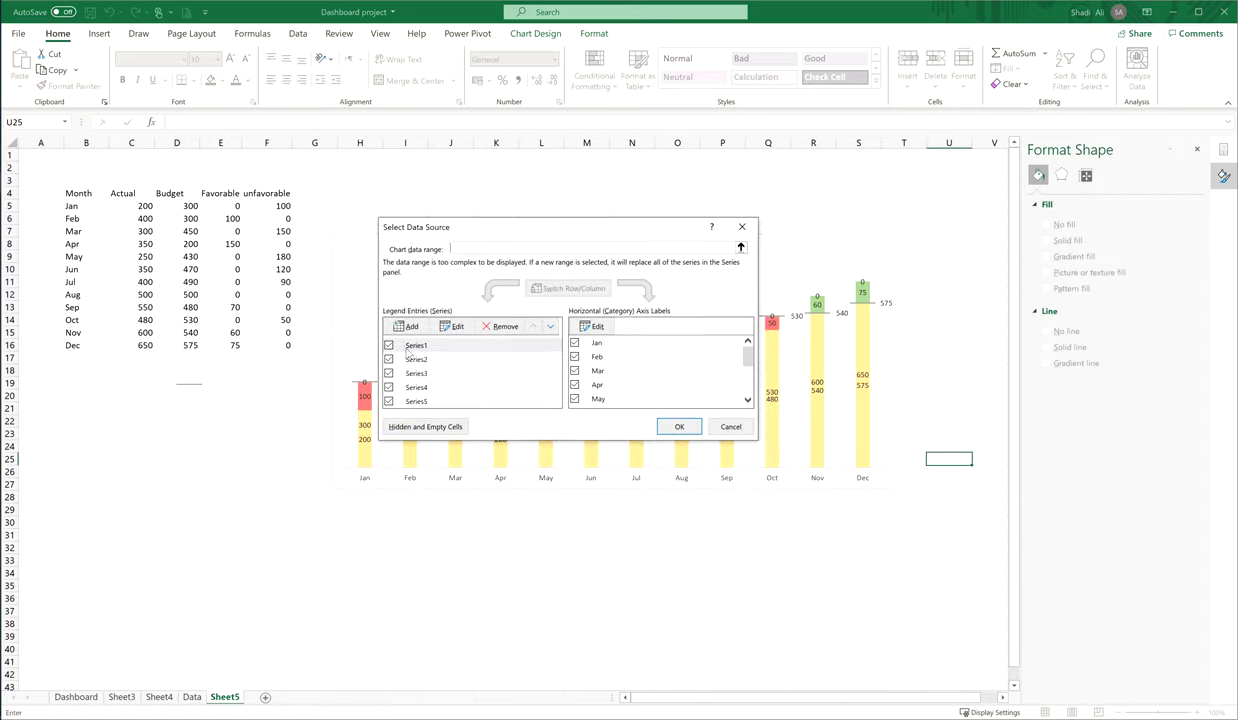
pyautogui.click(420, 346)
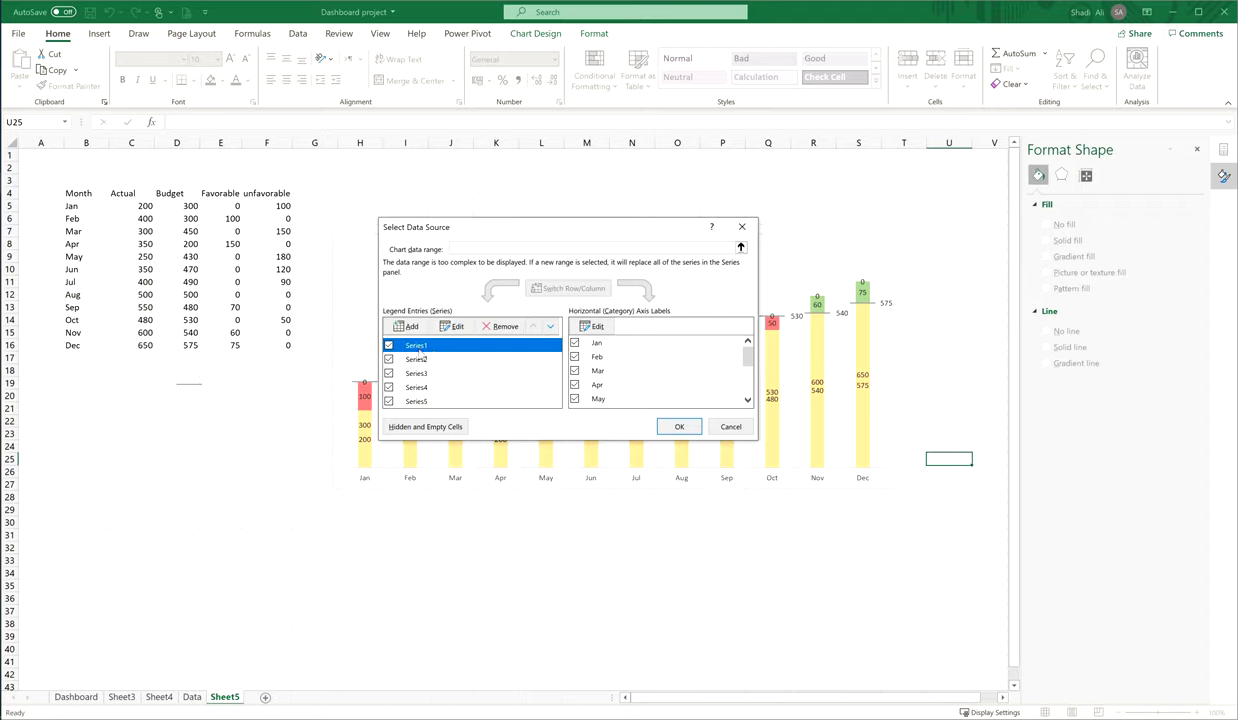
pyautogui.click(451, 326)
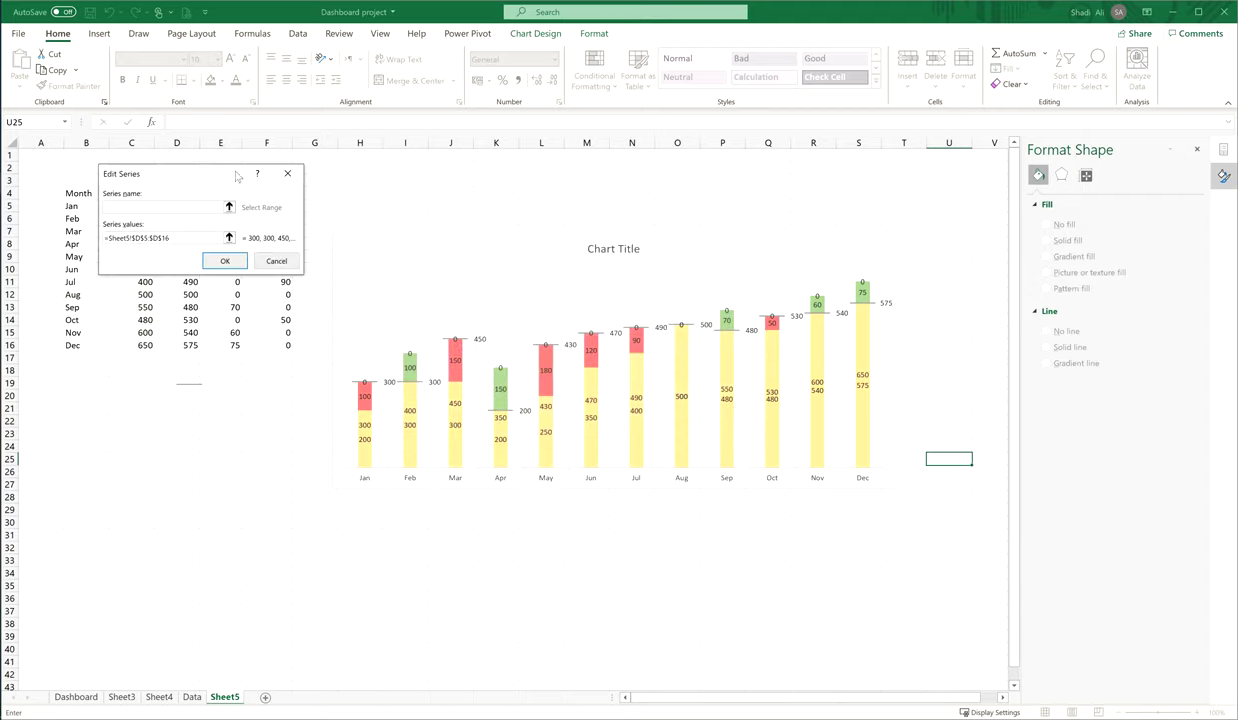
pyautogui.moveTo(237, 176); pyautogui.dragTo(513, 178)
pyautogui.click(408, 207)
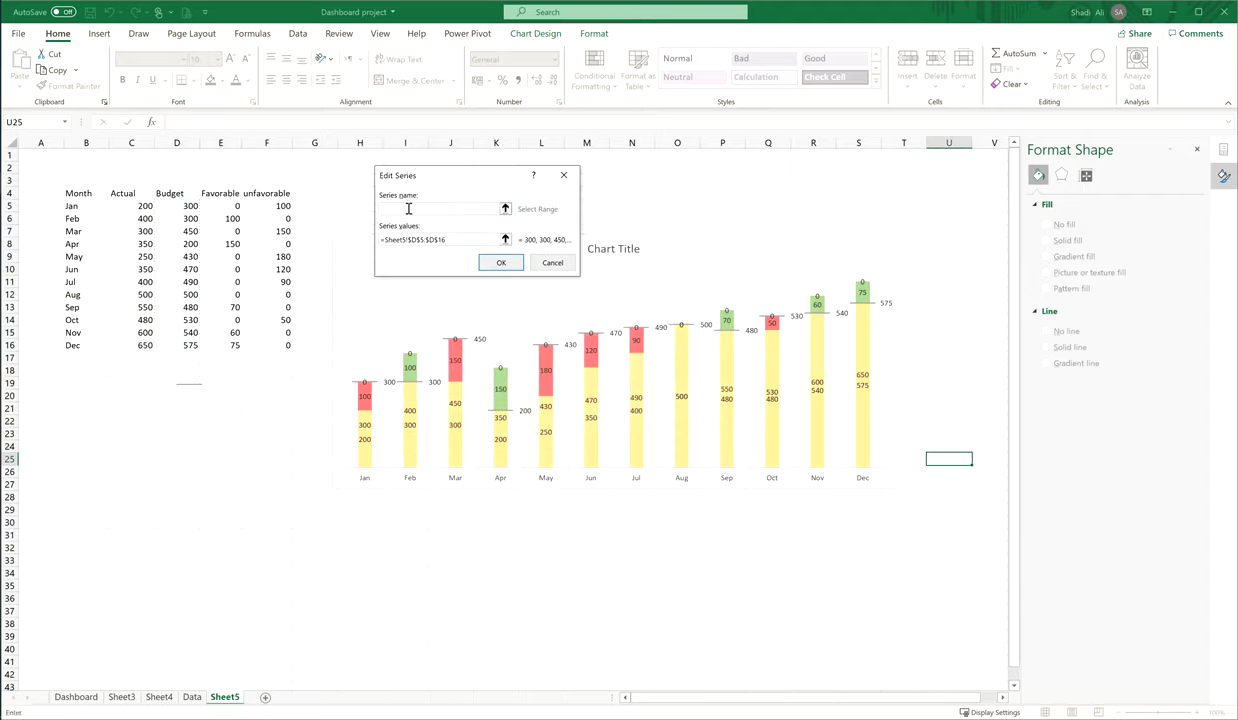
pyautogui.write('Budget line')
pyautogui.press('Return')
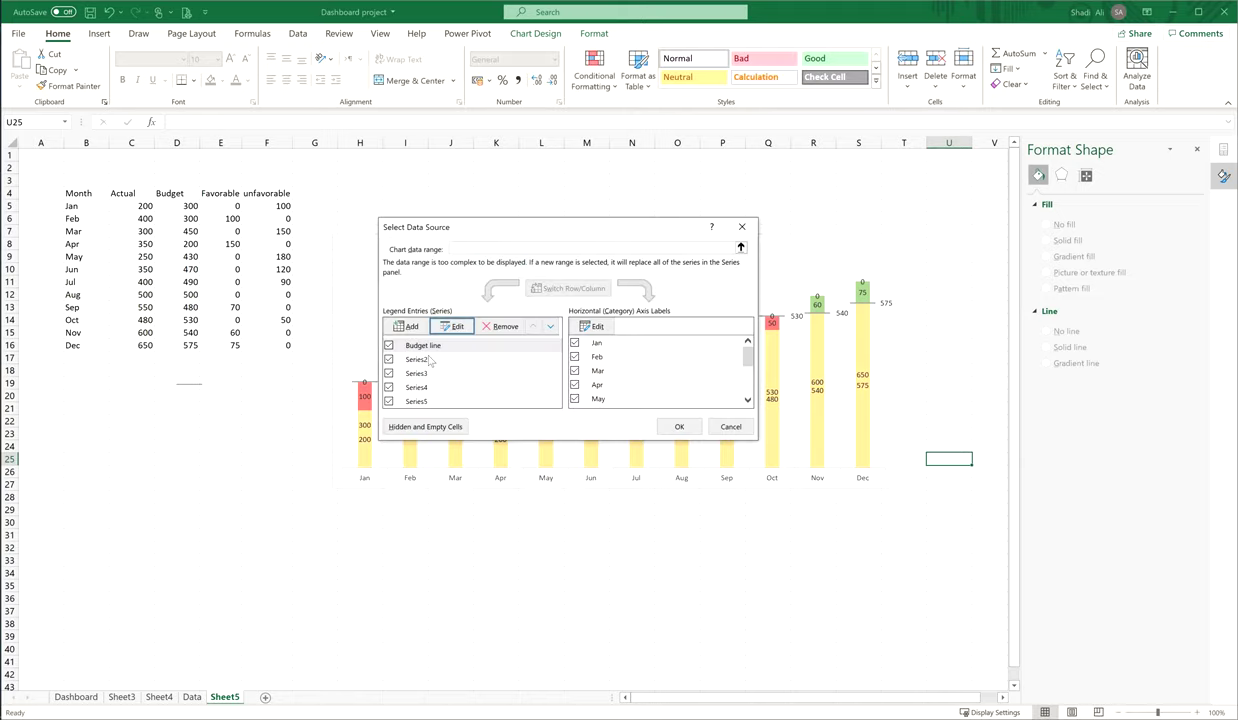
# Step: Rename Series2 to 'Actuals' and Series3 to 'Unfavorable'
pyautogui.click(428, 360)
pyautogui.click(452, 326)
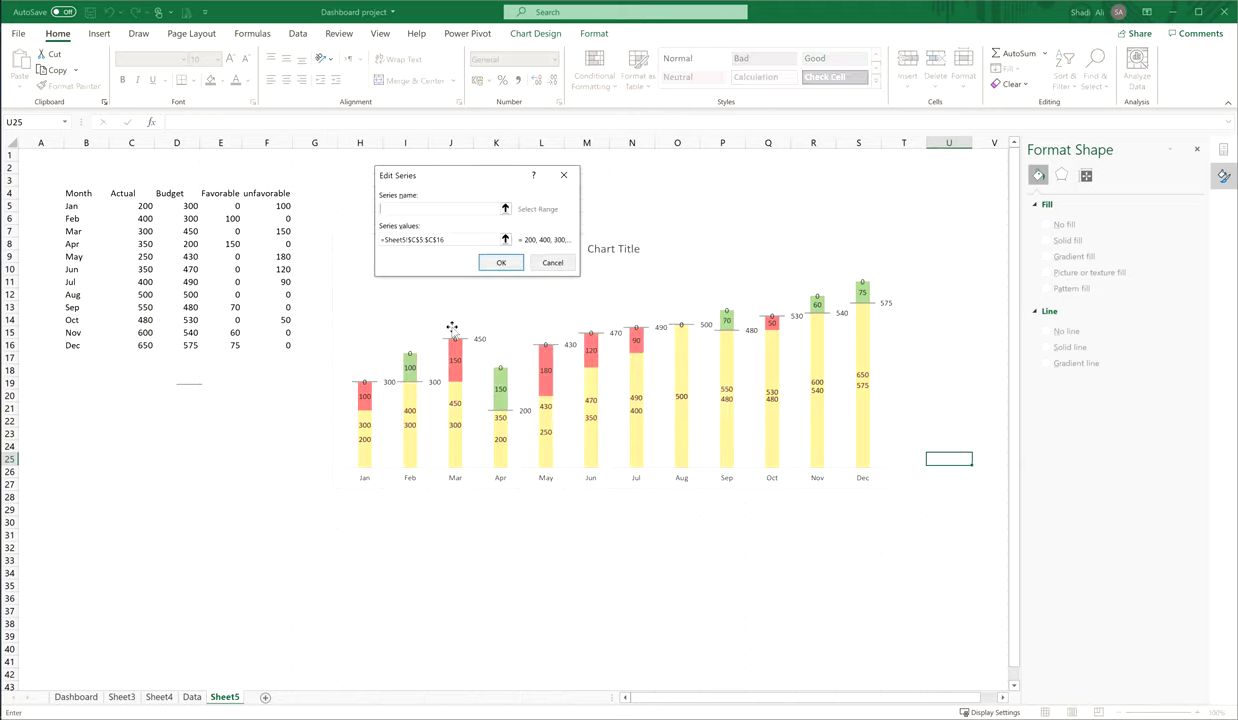
pyautogui.write('Actuals')
pyautogui.click(500, 262)
pyautogui.click(412, 374)
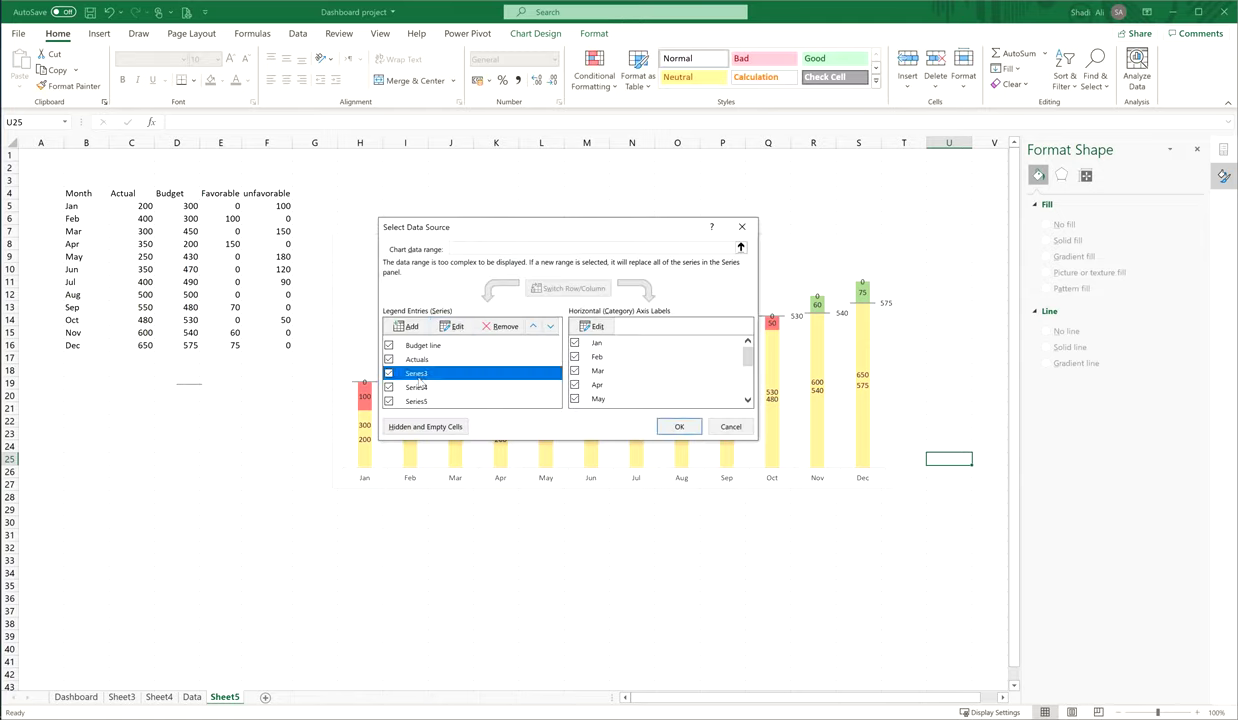
pyautogui.click(452, 328)
pyautogui.click(414, 238)
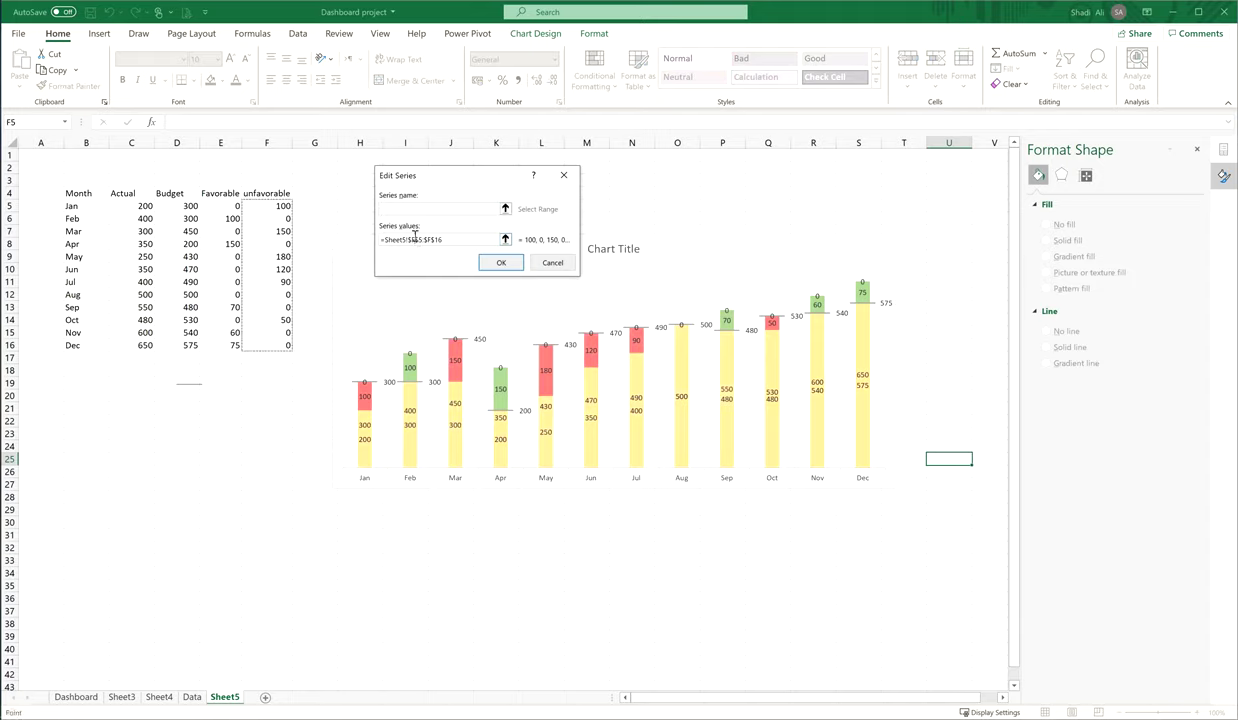
pyautogui.click(407, 208)
pyautogui.write('Un')
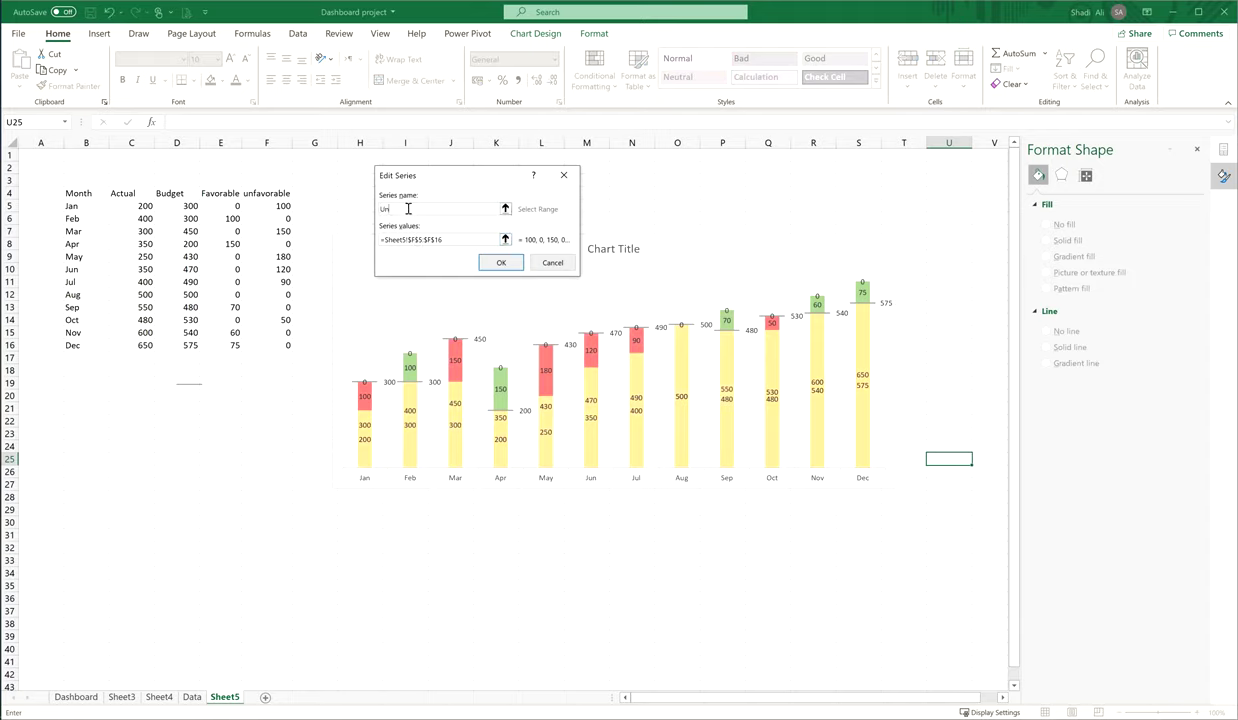
pyautogui.write('favorable')
pyautogui.click(501, 262)
# Step: Rename Series4 to 'Budget-hidden' and Series5 to 'Favorable', then apply the changes
pyautogui.click(422, 387)
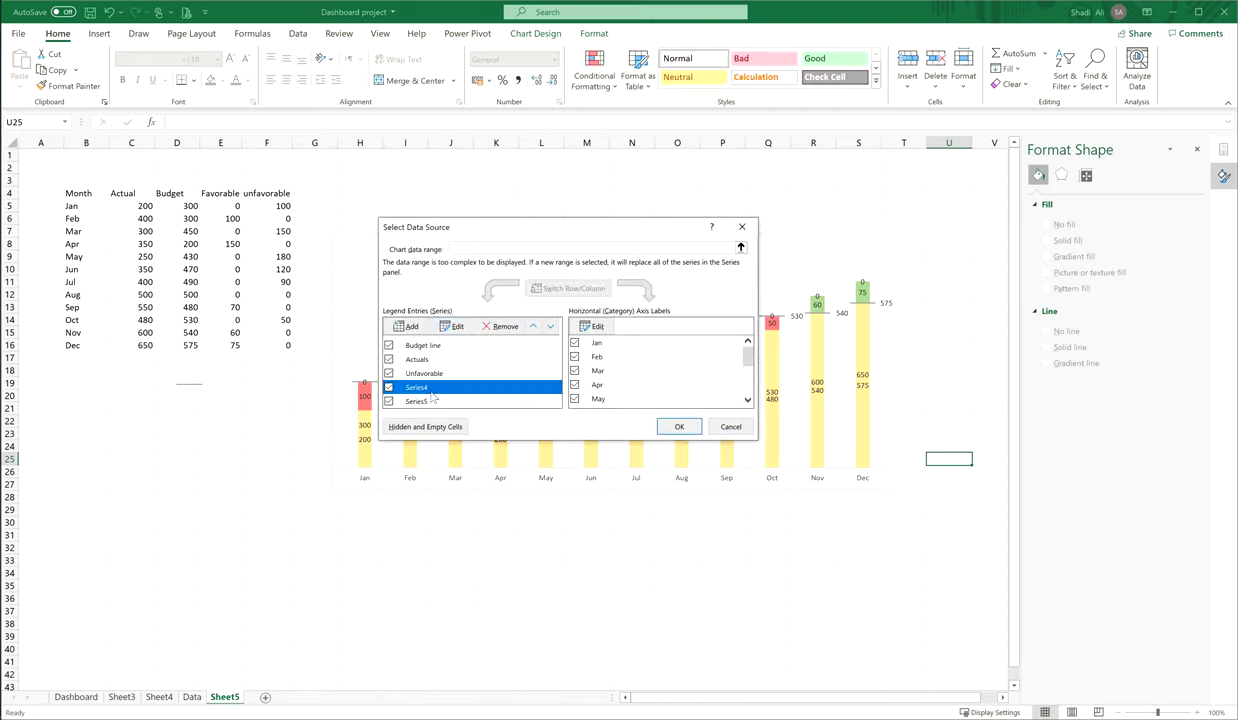
pyautogui.click(451, 326)
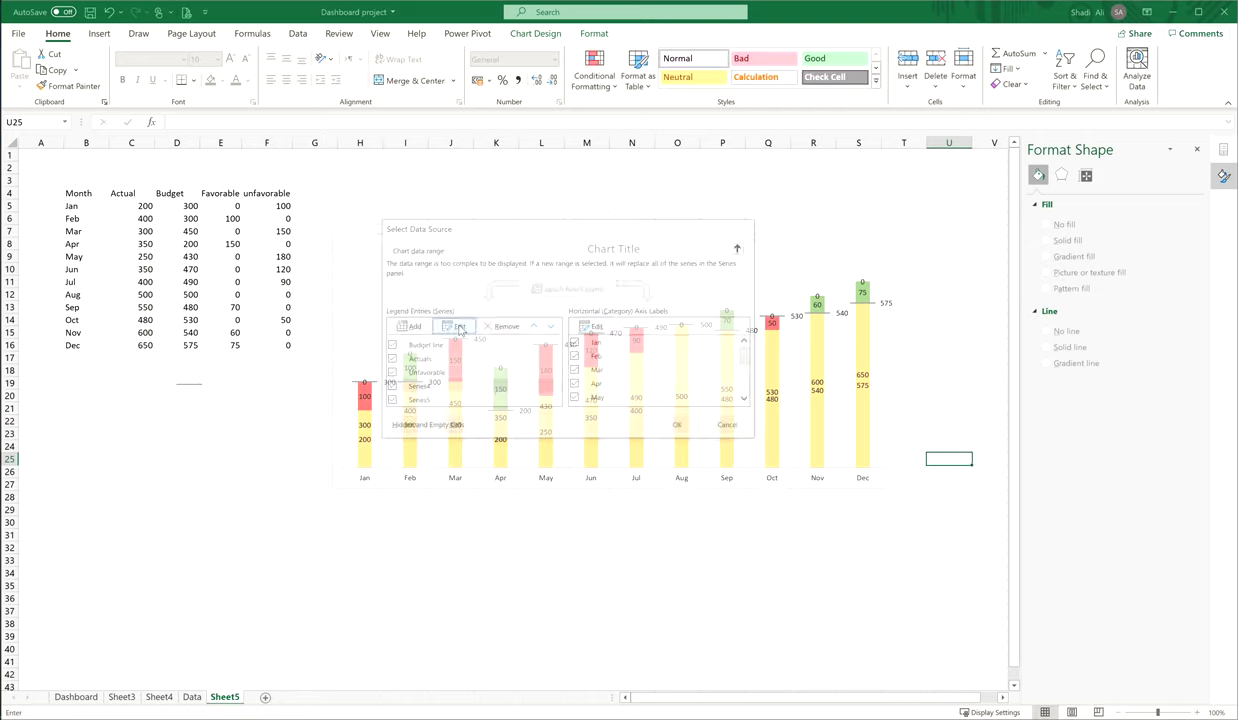
pyautogui.write('Budget-hidden')
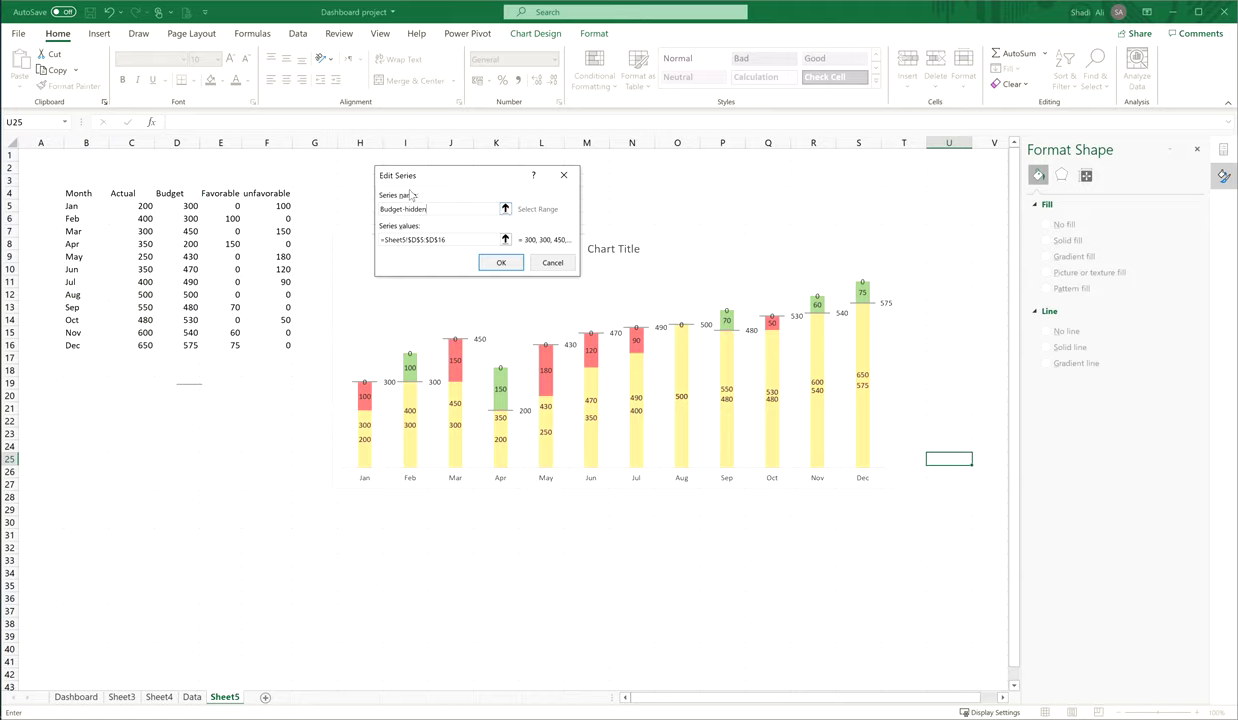
pyautogui.click(501, 263)
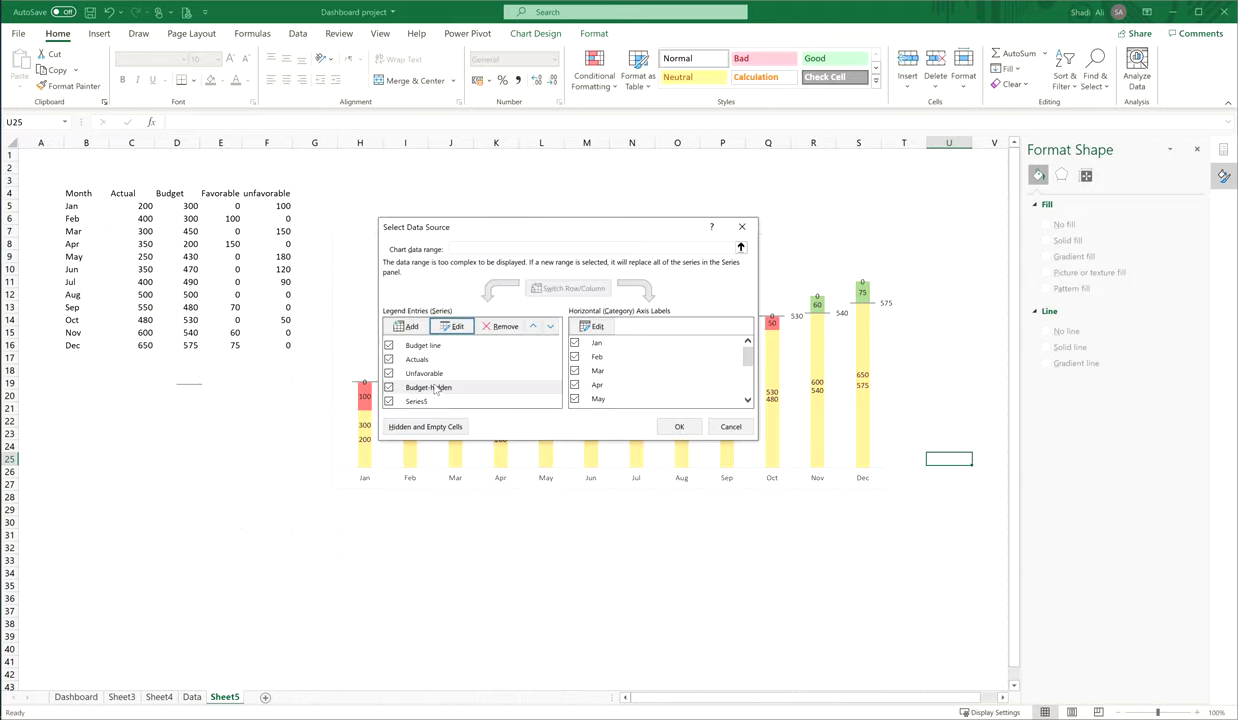
pyautogui.click(428, 400)
pyautogui.click(451, 326)
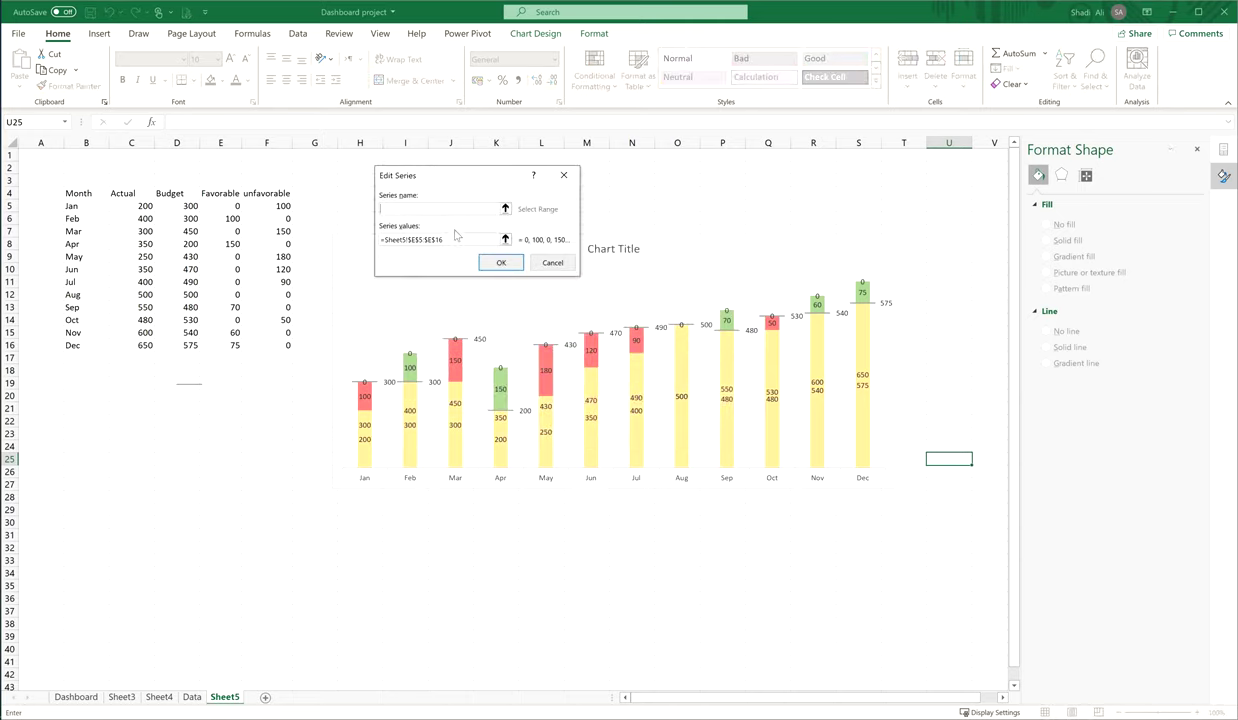
pyautogui.write('Fav')
pyautogui.write('orable')
pyautogui.click(481, 263)
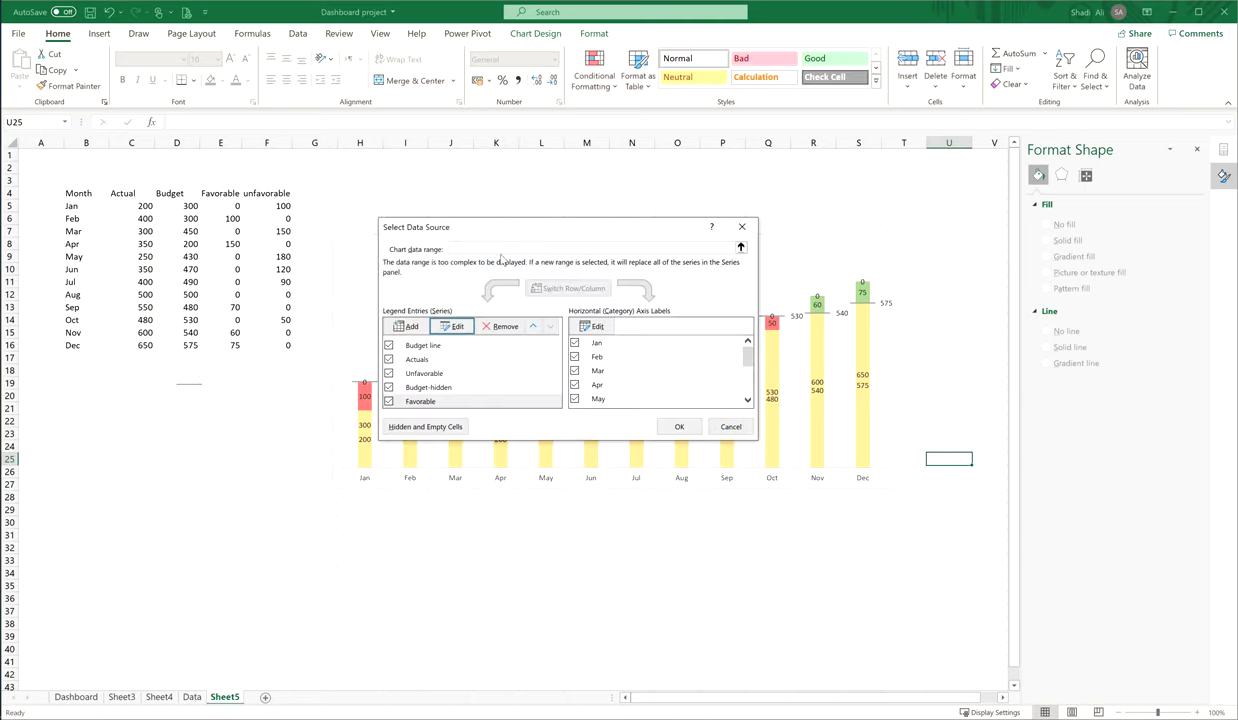
pyautogui.click(680, 427)
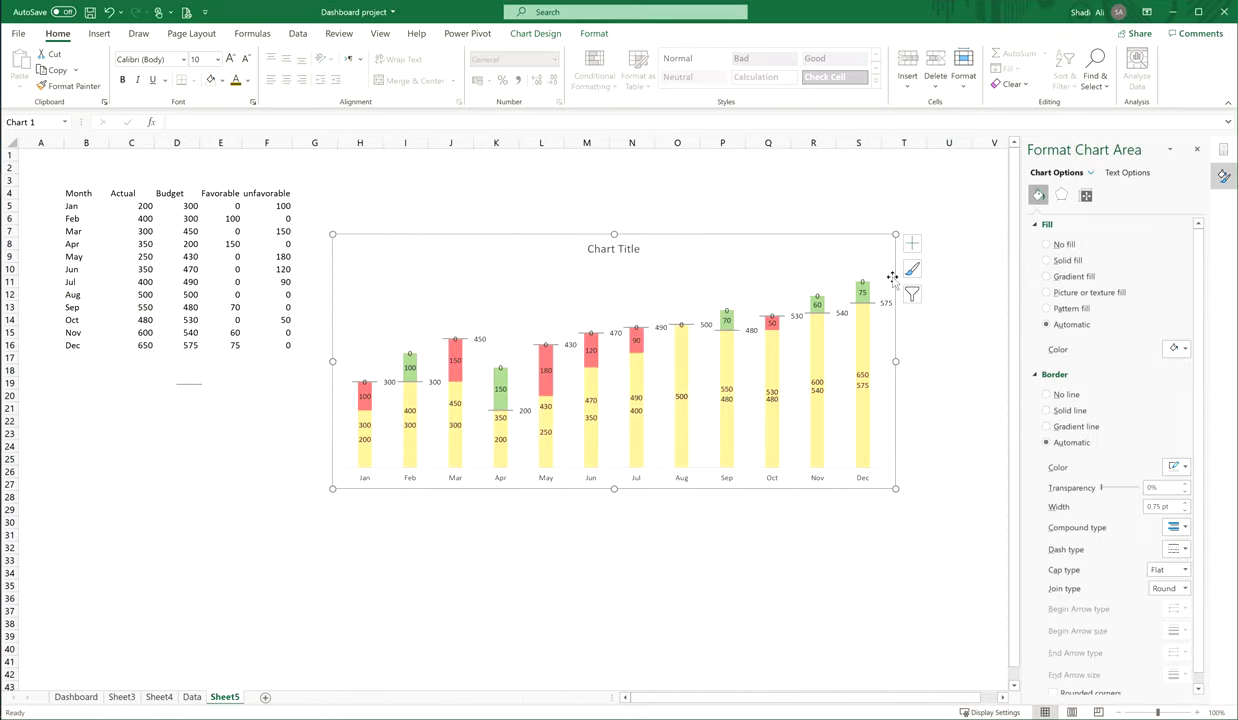
# Step: Delete the data labels from the Budget-hidden and Budget line series
pyautogui.click(1091, 173)
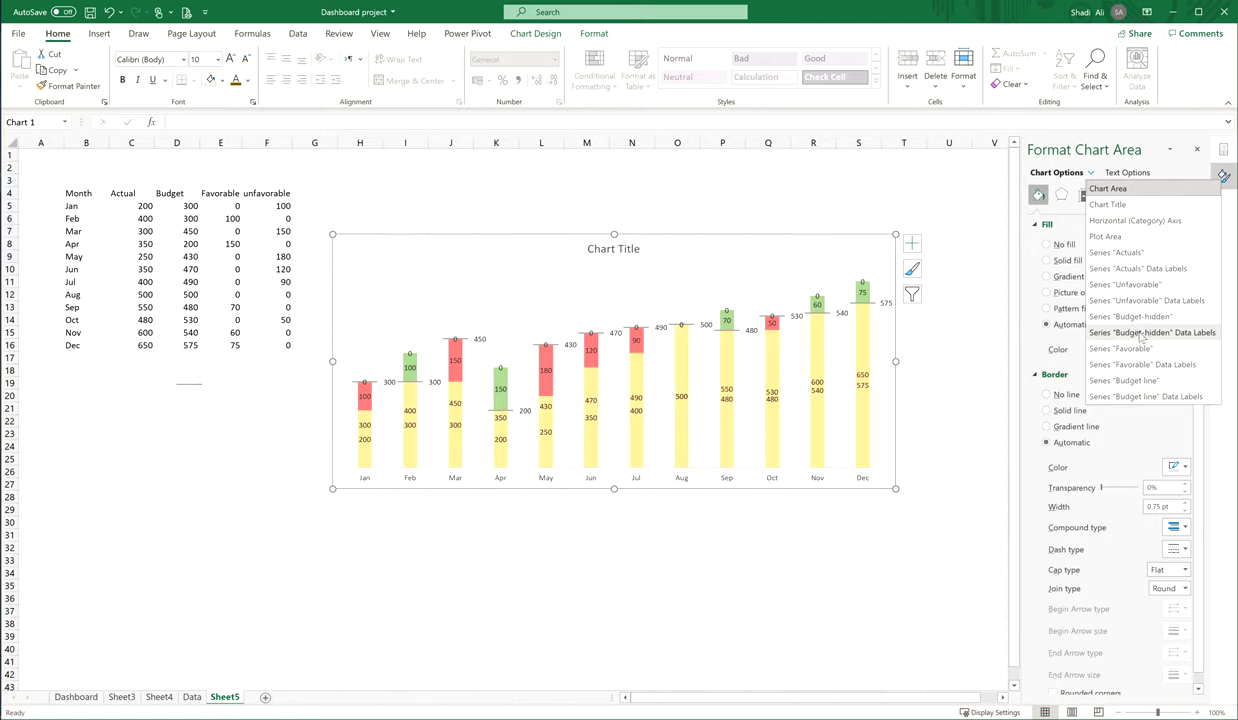
pyautogui.click(1141, 334)
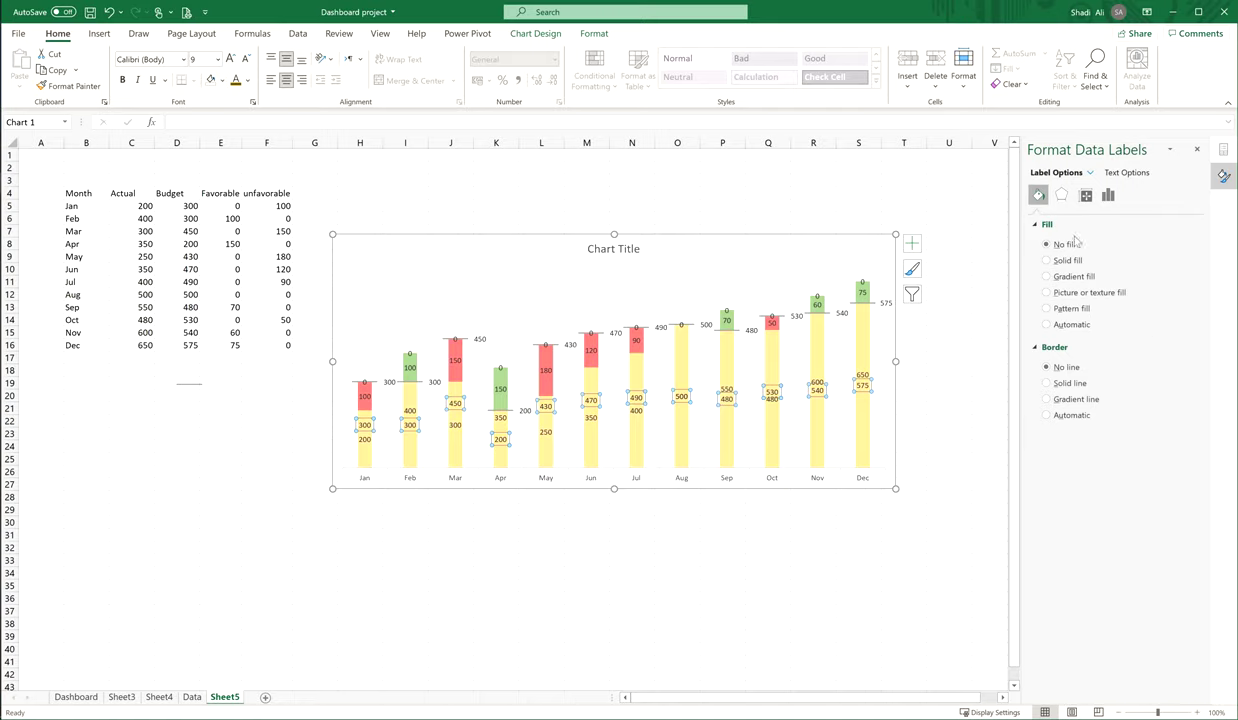
pyautogui.press('Escape')
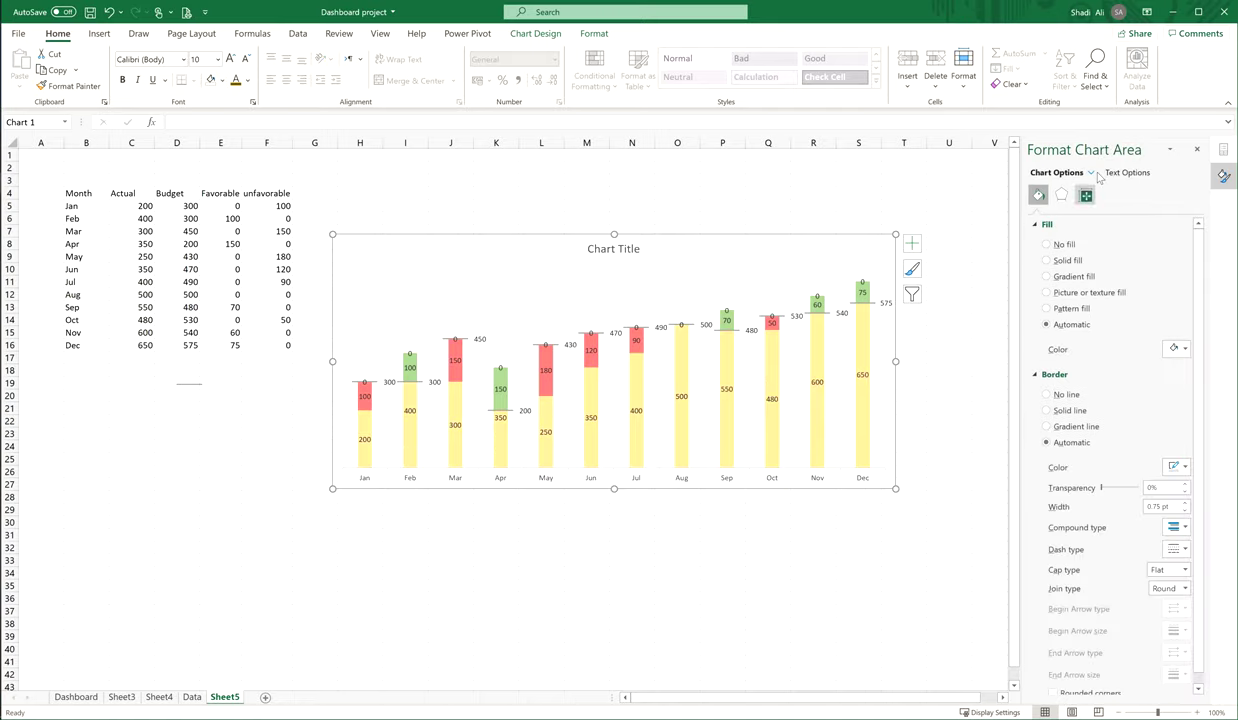
pyautogui.click(1092, 172)
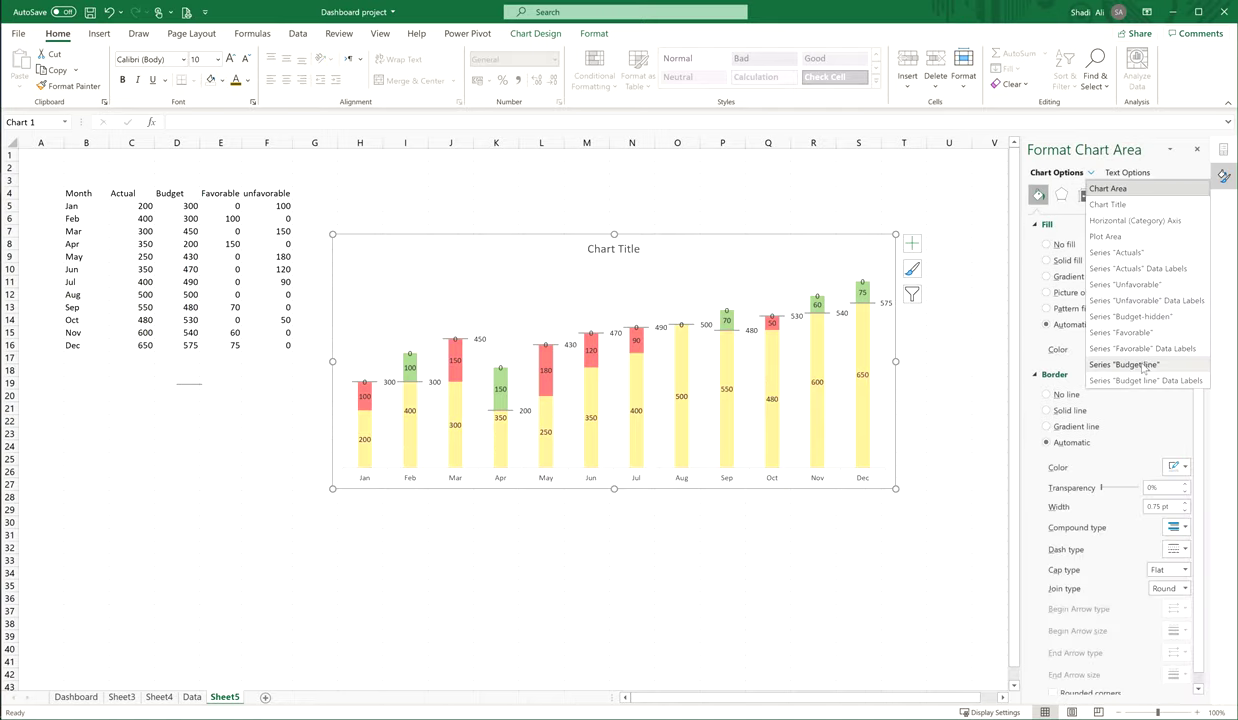
pyautogui.click(1145, 380)
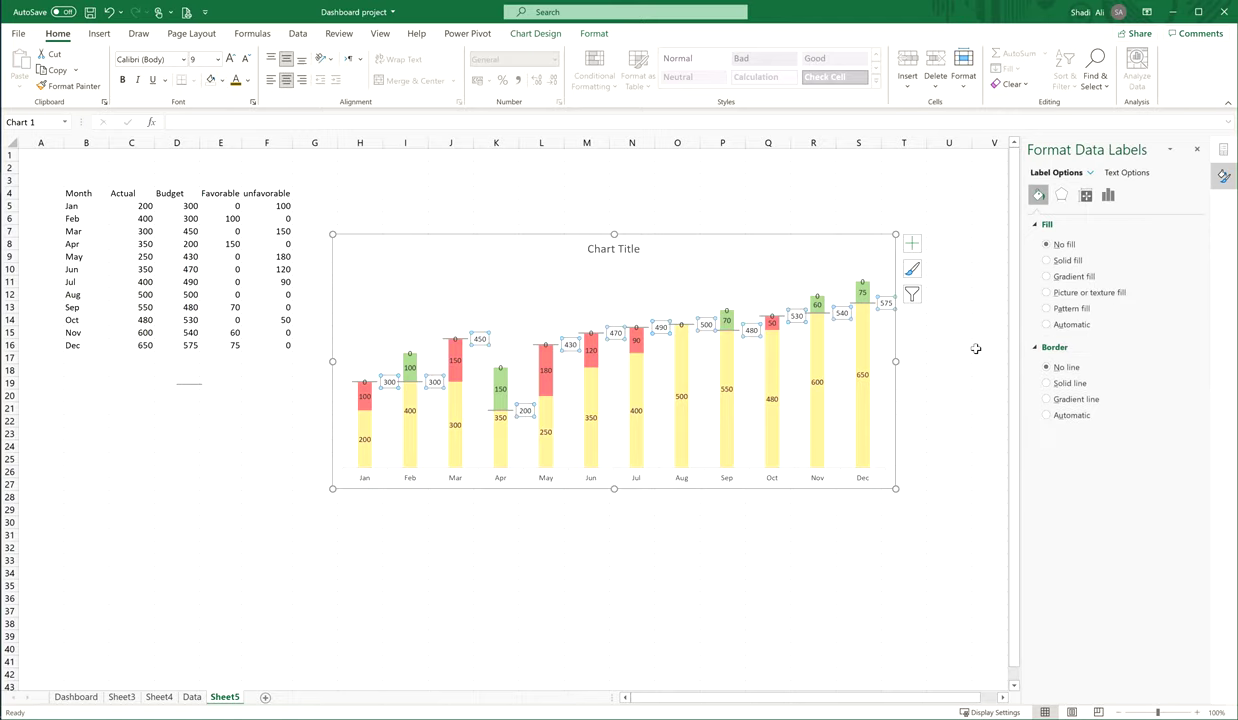
pyautogui.press('Escape')
# Step: Position the Actuals data labels at Inside Base of each yellow column
pyautogui.click(825, 380)
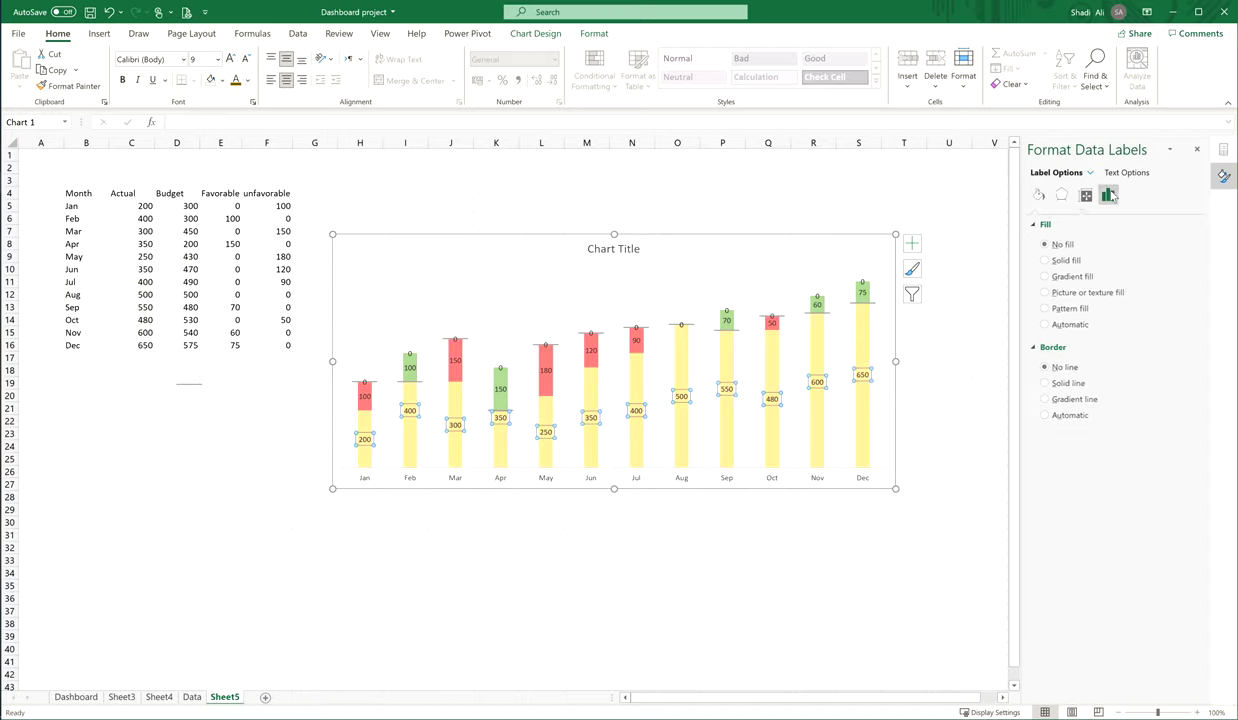
pyautogui.click(1108, 195)
pyautogui.click(1037, 226)
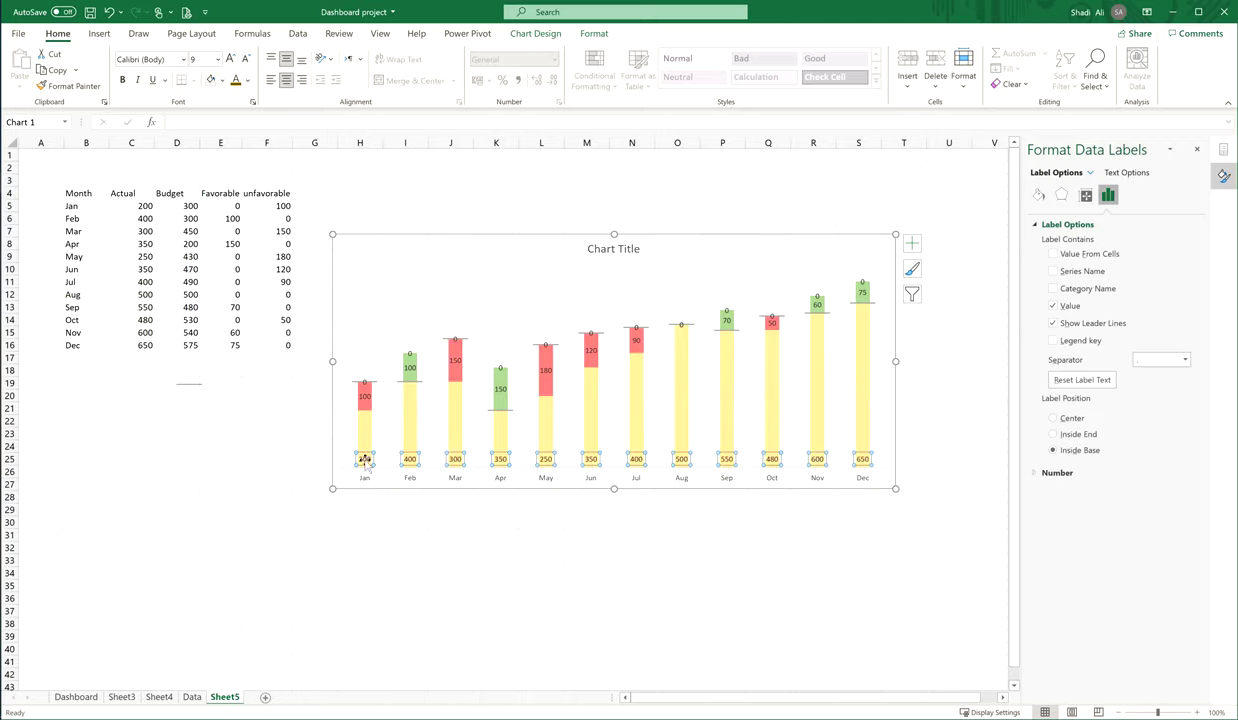
pyautogui.click(871, 290)
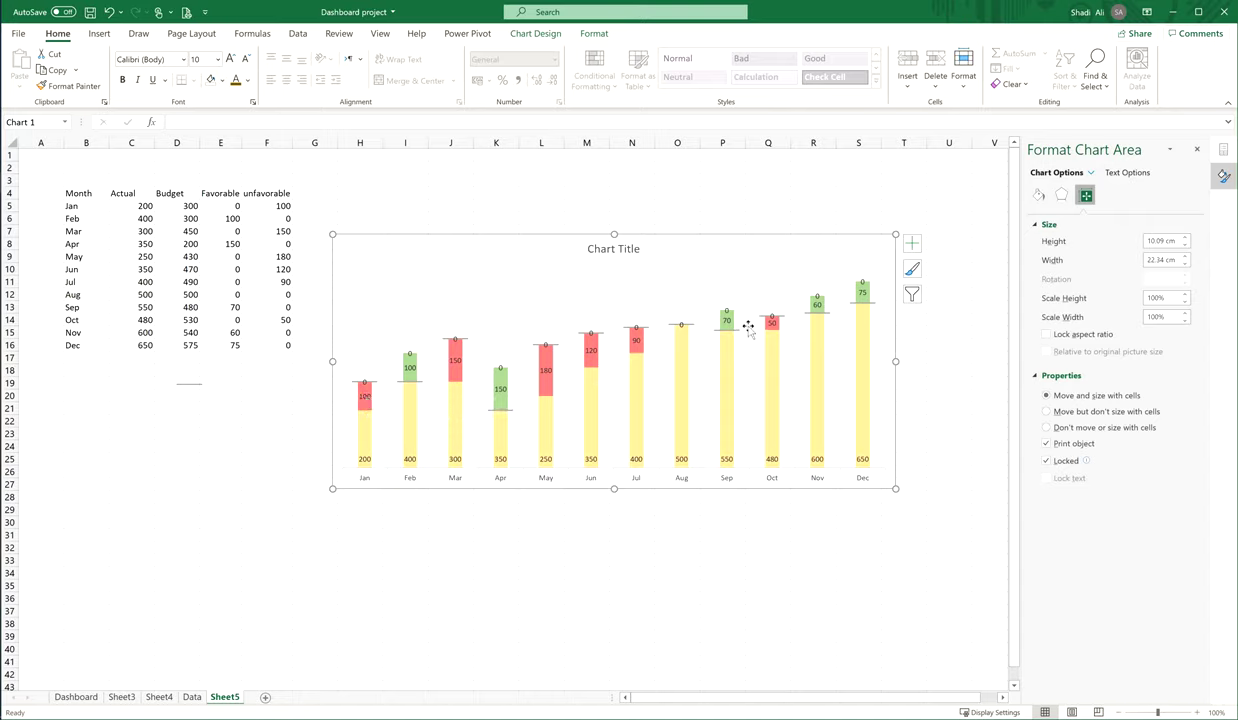
# Step: Give both variance series' data labels a custom number format that hides zero values
pyautogui.click(862, 291)
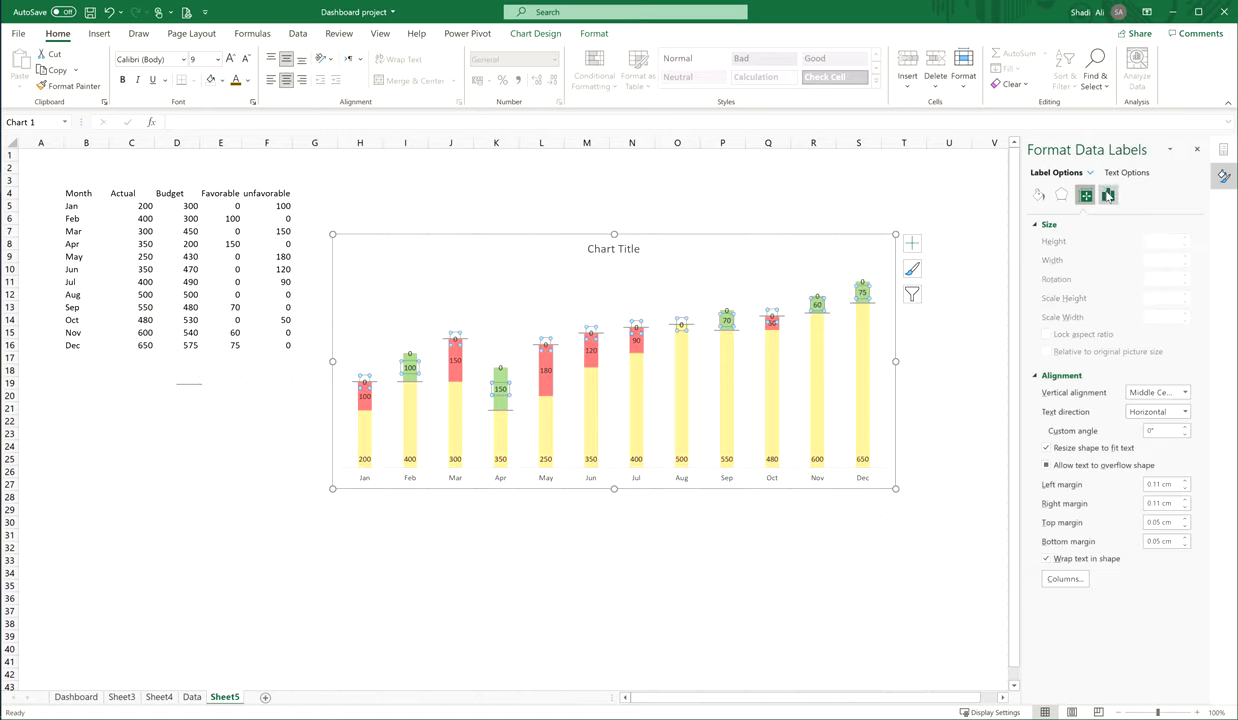
pyautogui.click(1108, 197)
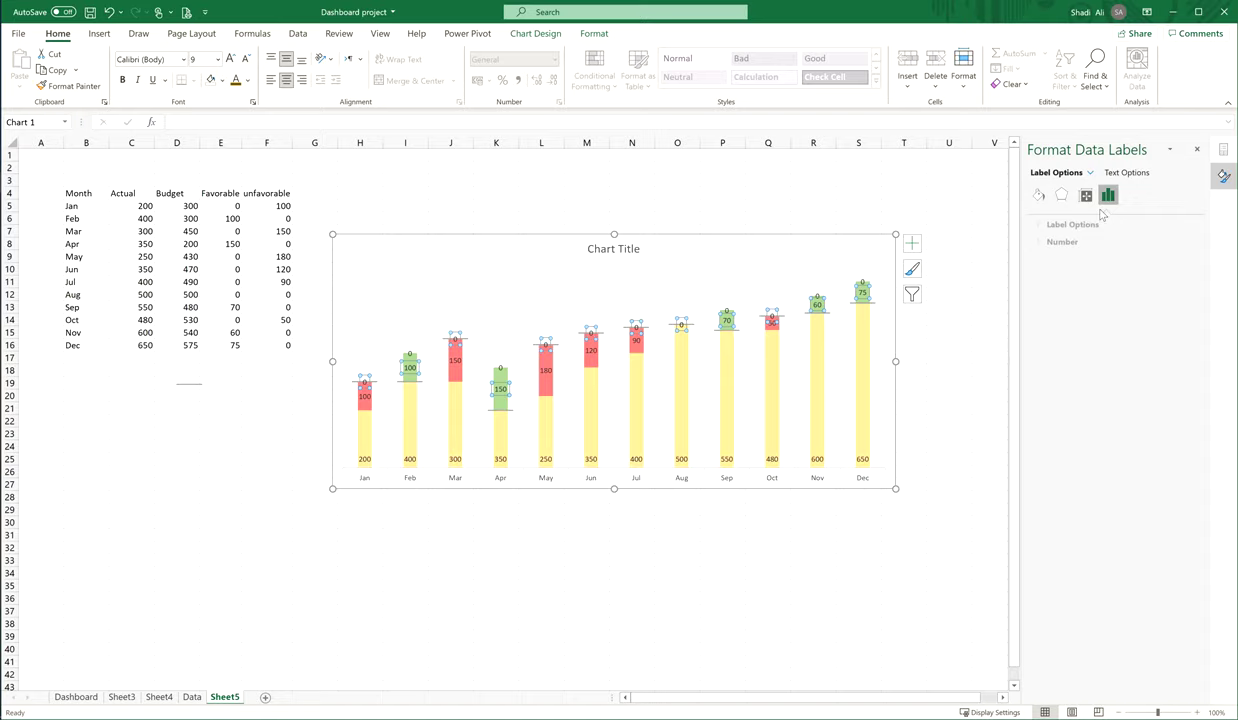
pyautogui.click(1037, 243)
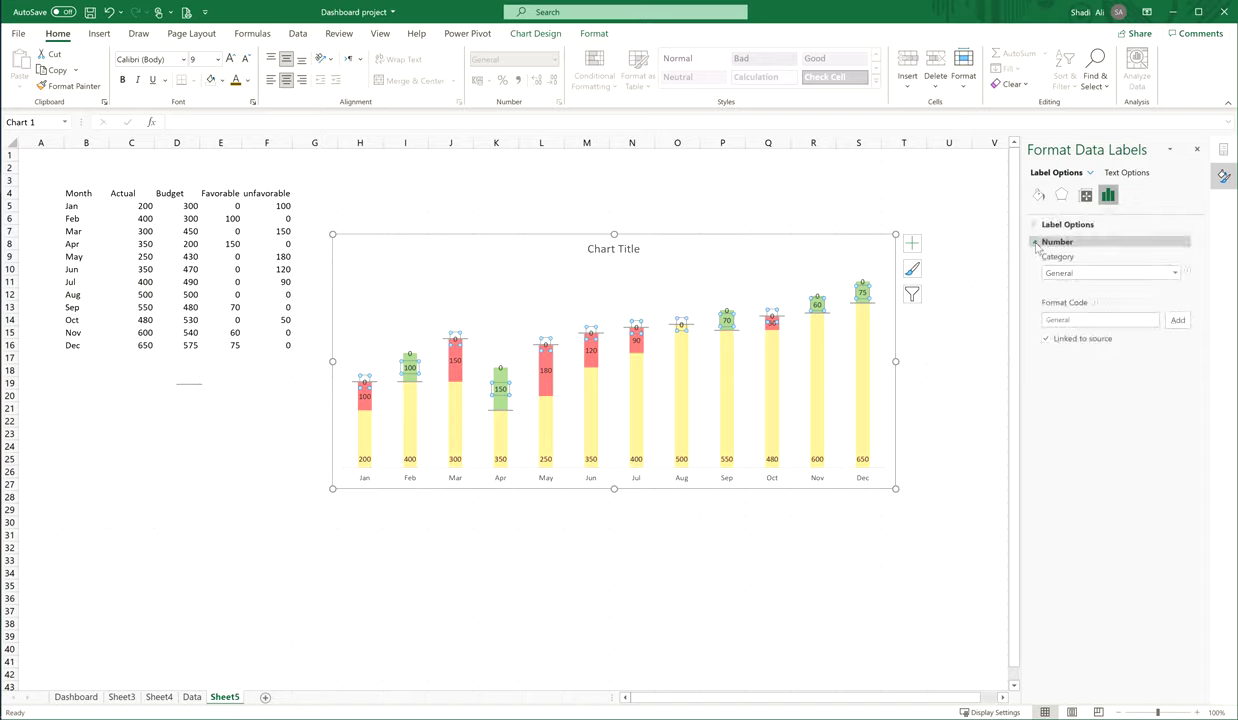
pyautogui.click(1090, 319)
pyautogui.press('BackSpace')
pyautogui.write('#;;')
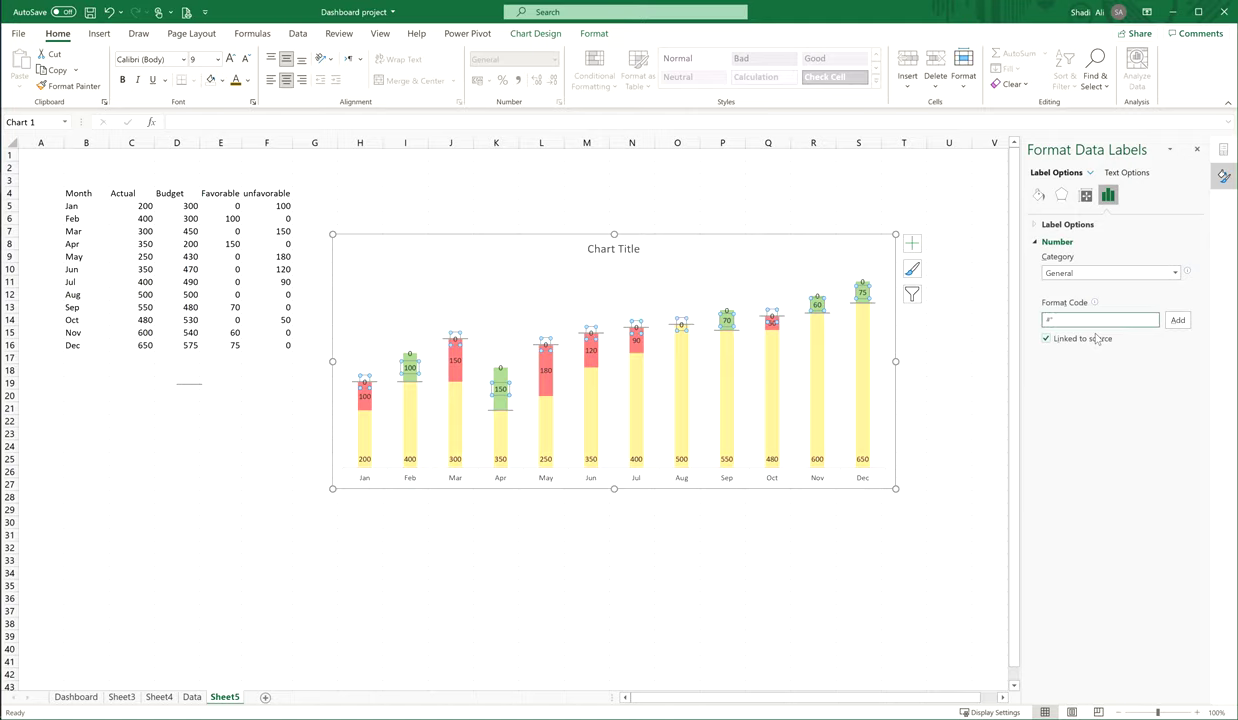
pyautogui.click(1178, 322)
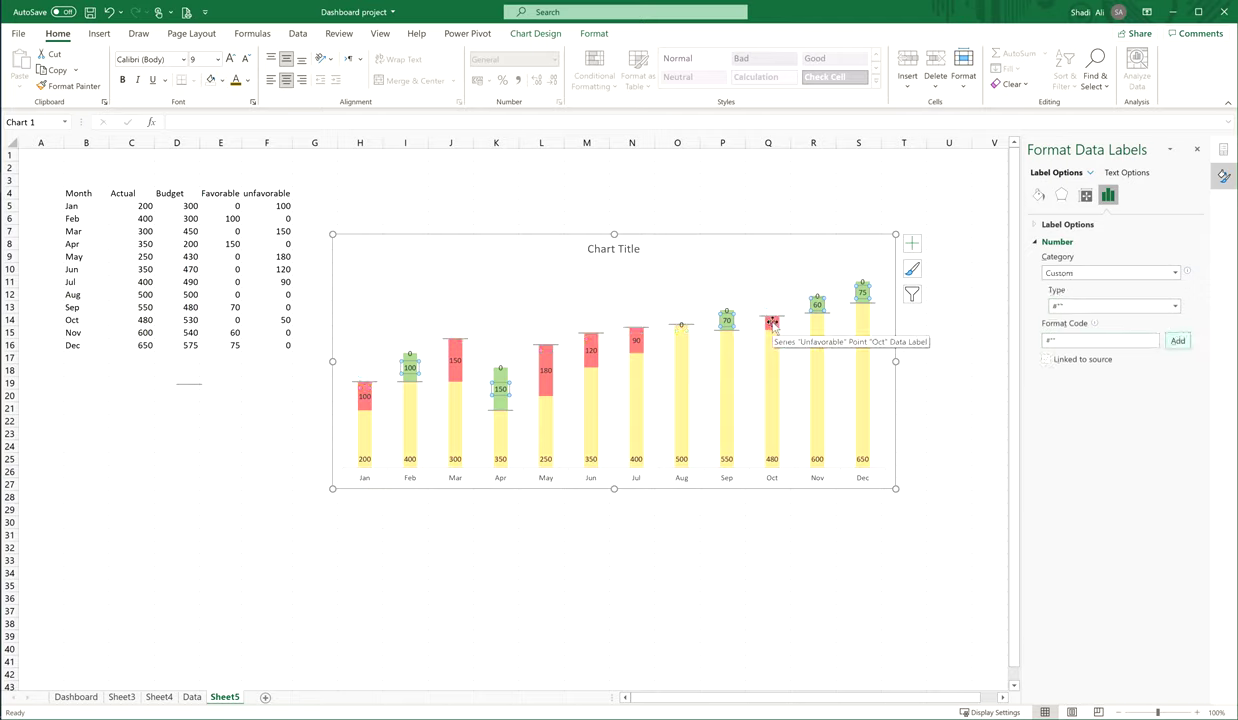
pyautogui.click(730, 312)
pyautogui.click(1073, 321)
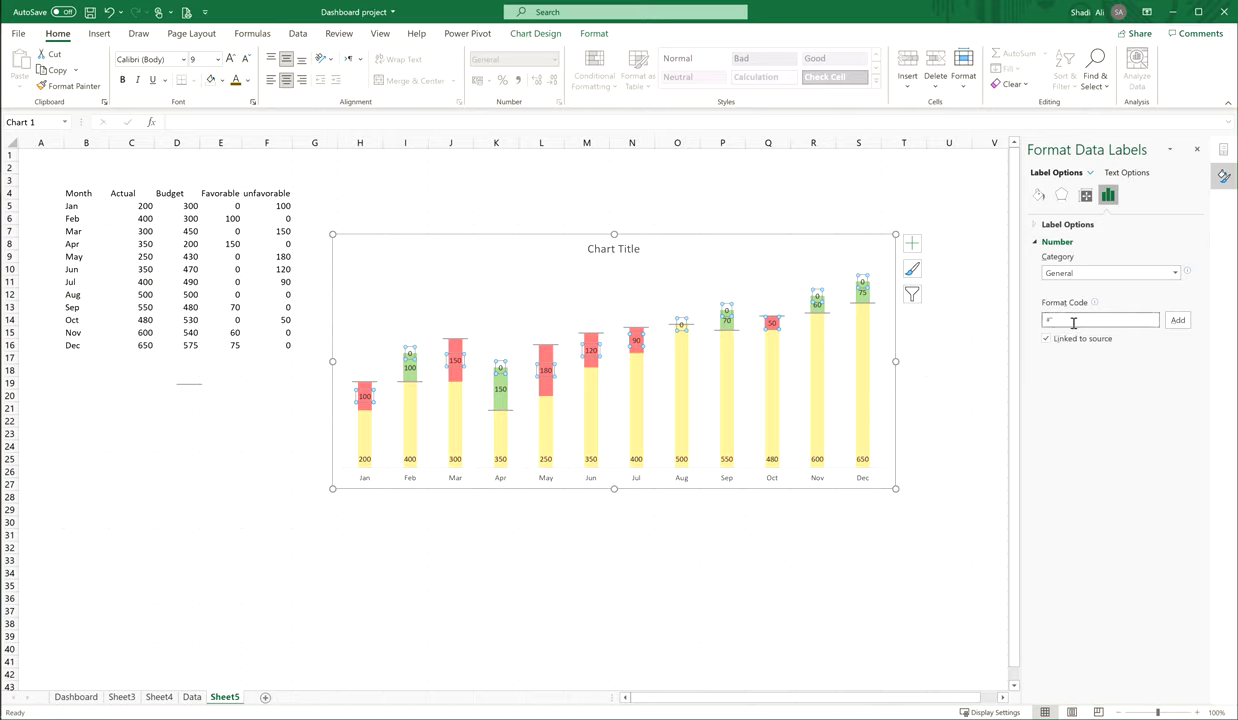
pyautogui.click(1178, 320)
# Step: Replace the placeholder chart title with 'Variance analysis'
pyautogui.click(566, 236)
pyautogui.click(608, 248)
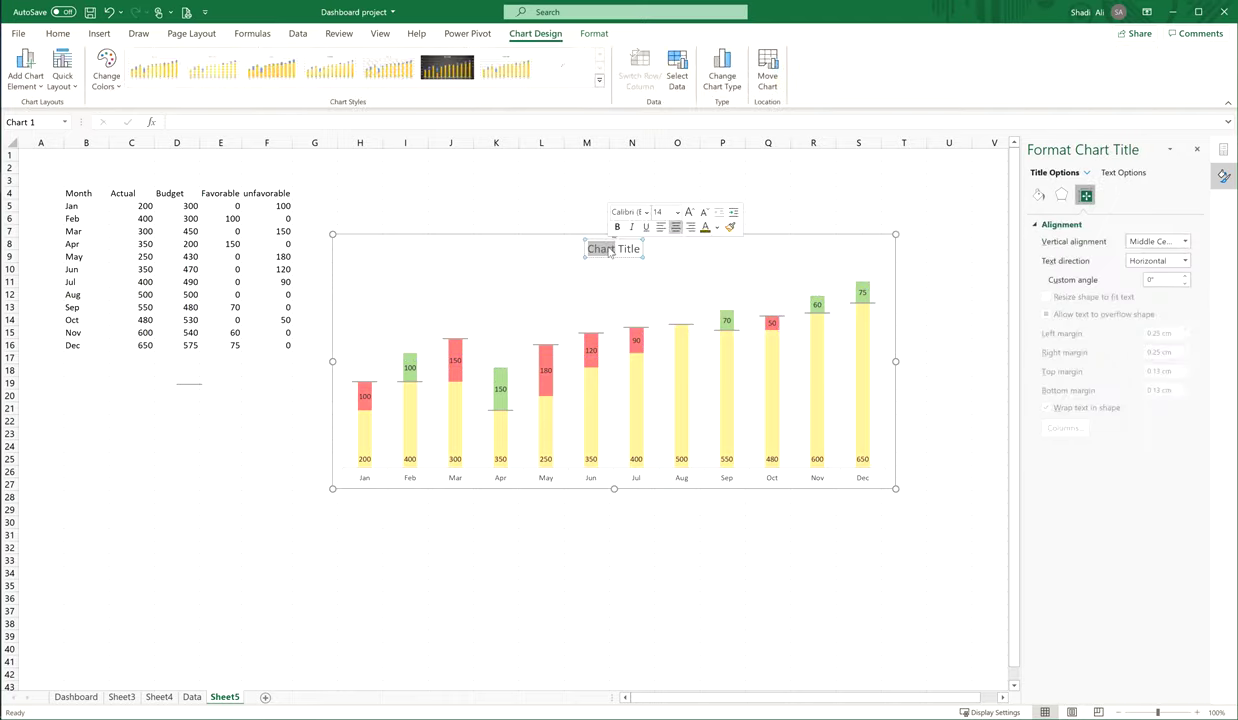
pyautogui.moveTo(587, 249); pyautogui.dragTo(626, 257)
pyautogui.write('V')
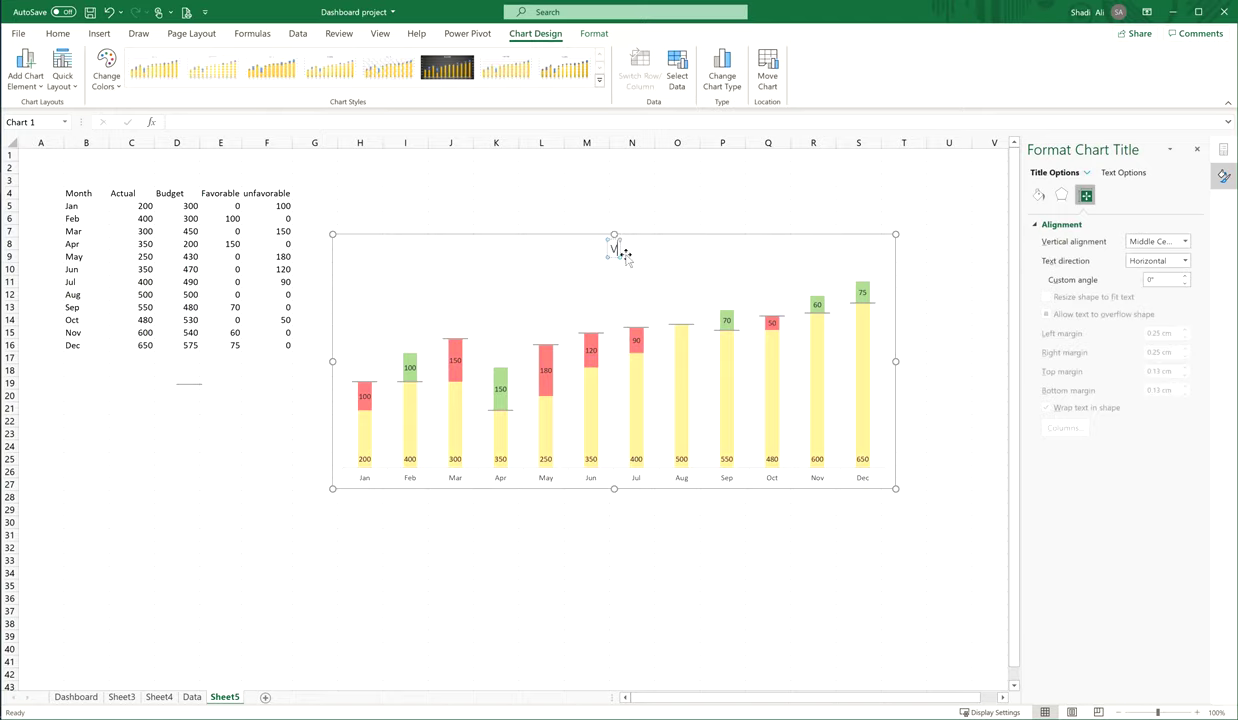
pyautogui.write('ariance analysis')
pyautogui.press('Escape')
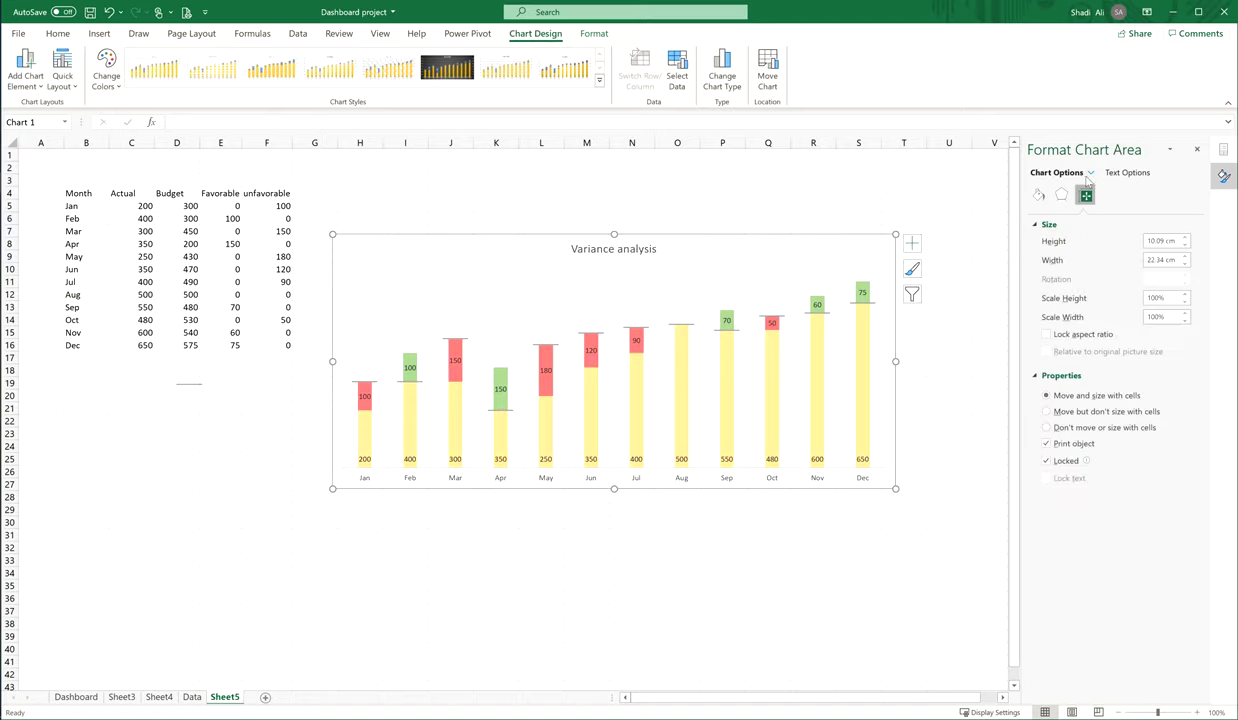
# Step: Reduce the Actuals series gap width, then set the Favorable series to the same gap width
pyautogui.click(1091, 173)
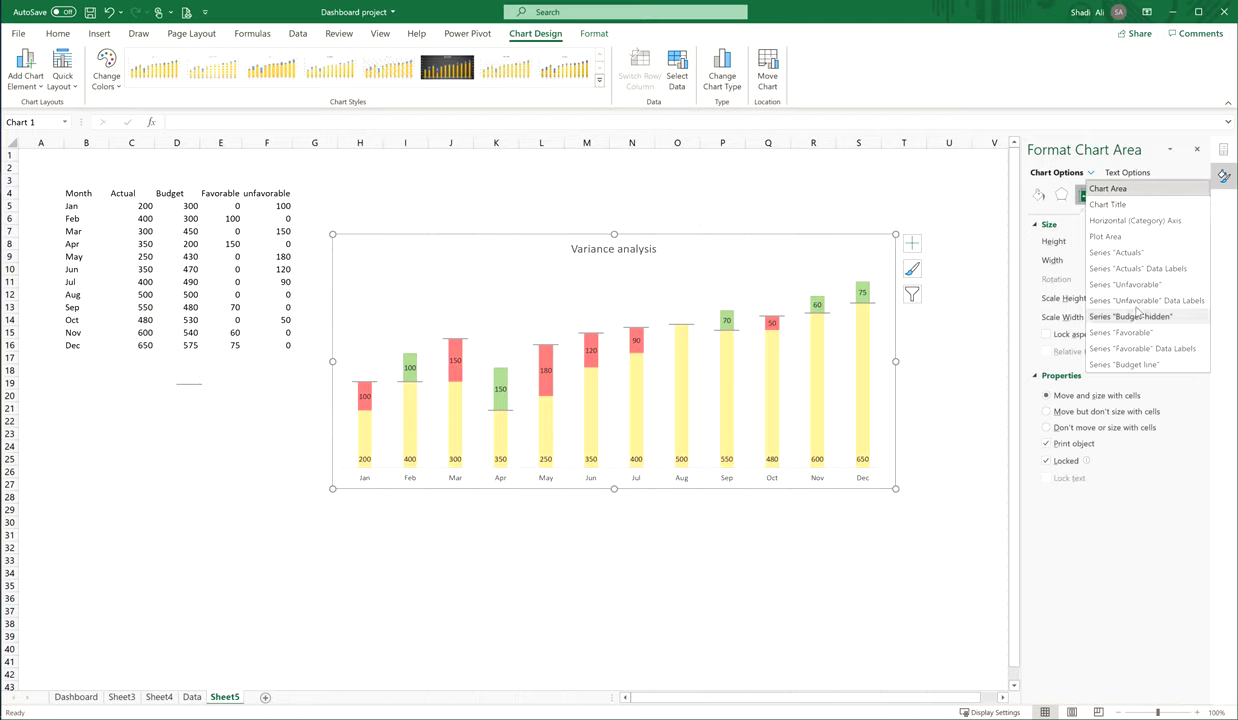
pyautogui.click(1124, 254)
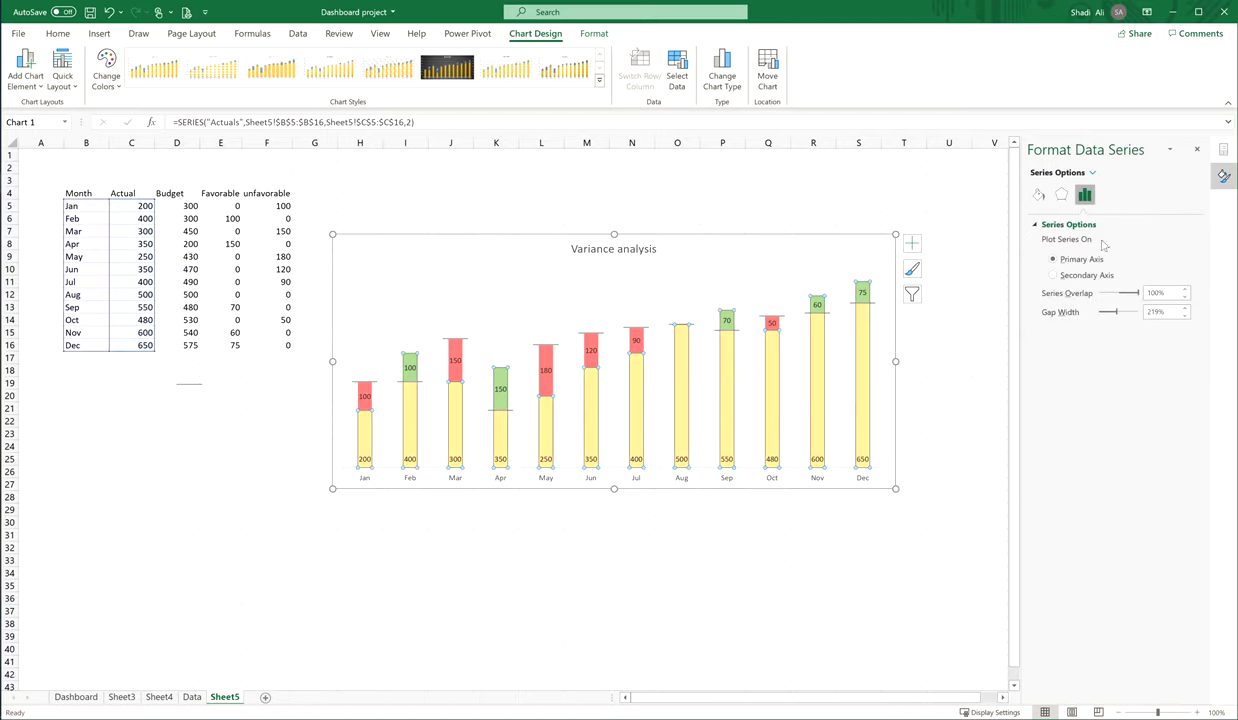
pyautogui.doubleClick(1152, 312)
pyautogui.write('75')
pyautogui.press('Return')
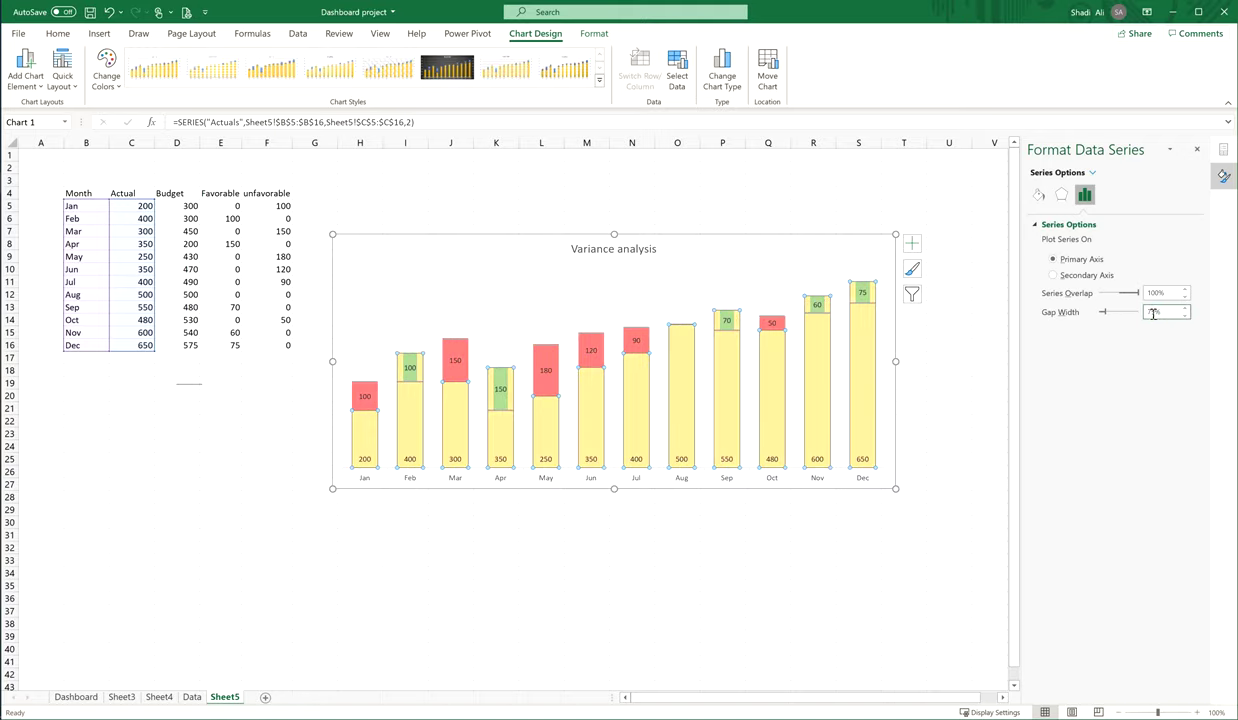
pyautogui.click(1070, 172)
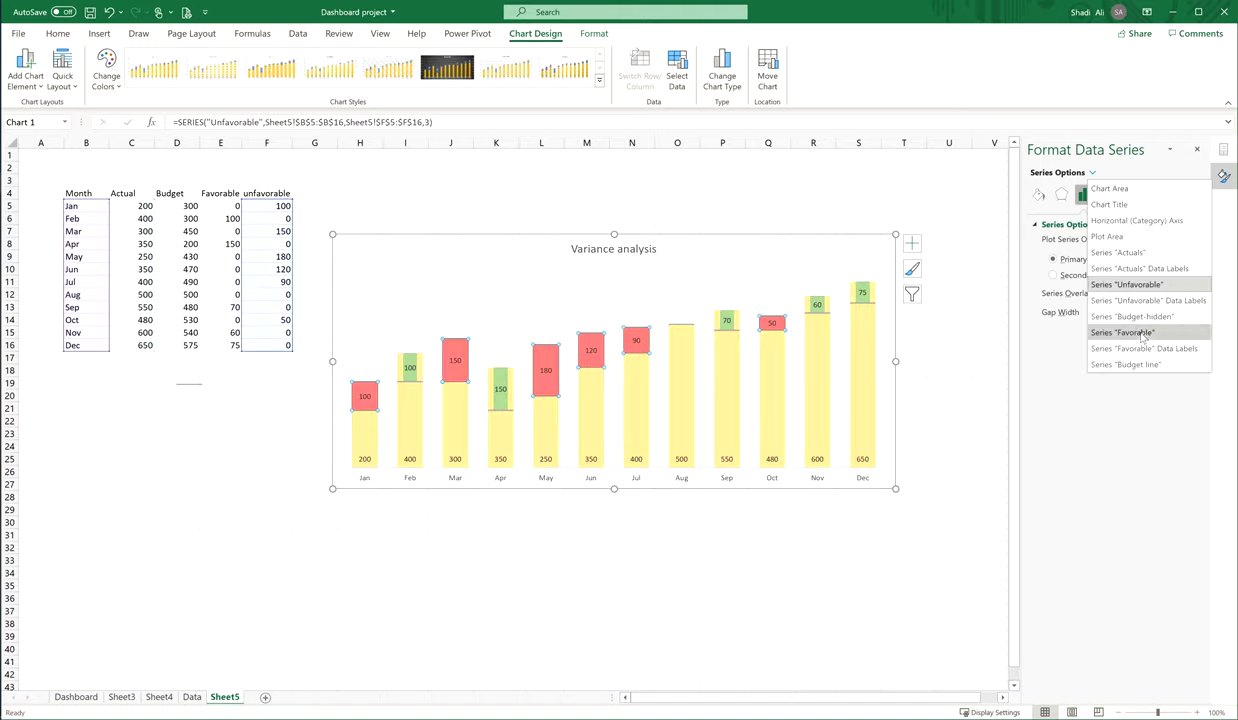
pyautogui.click(1100, 331)
pyautogui.doubleClick(1153, 312)
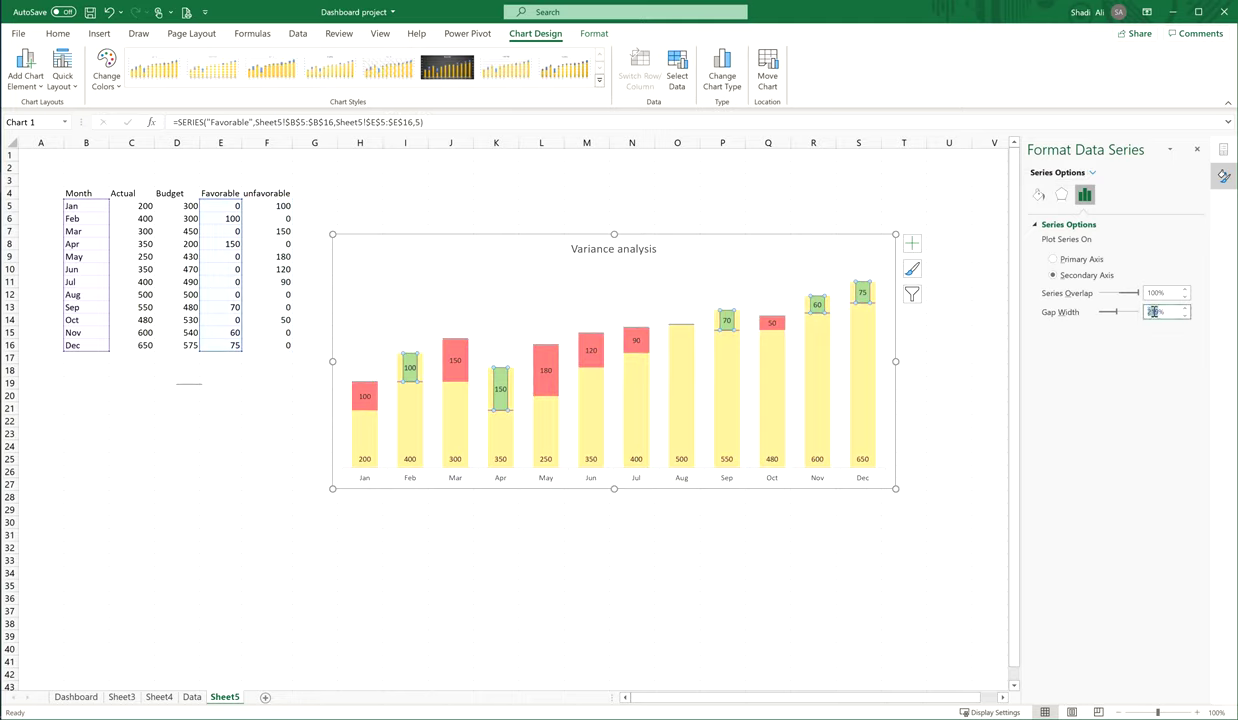
pyautogui.press('Return')
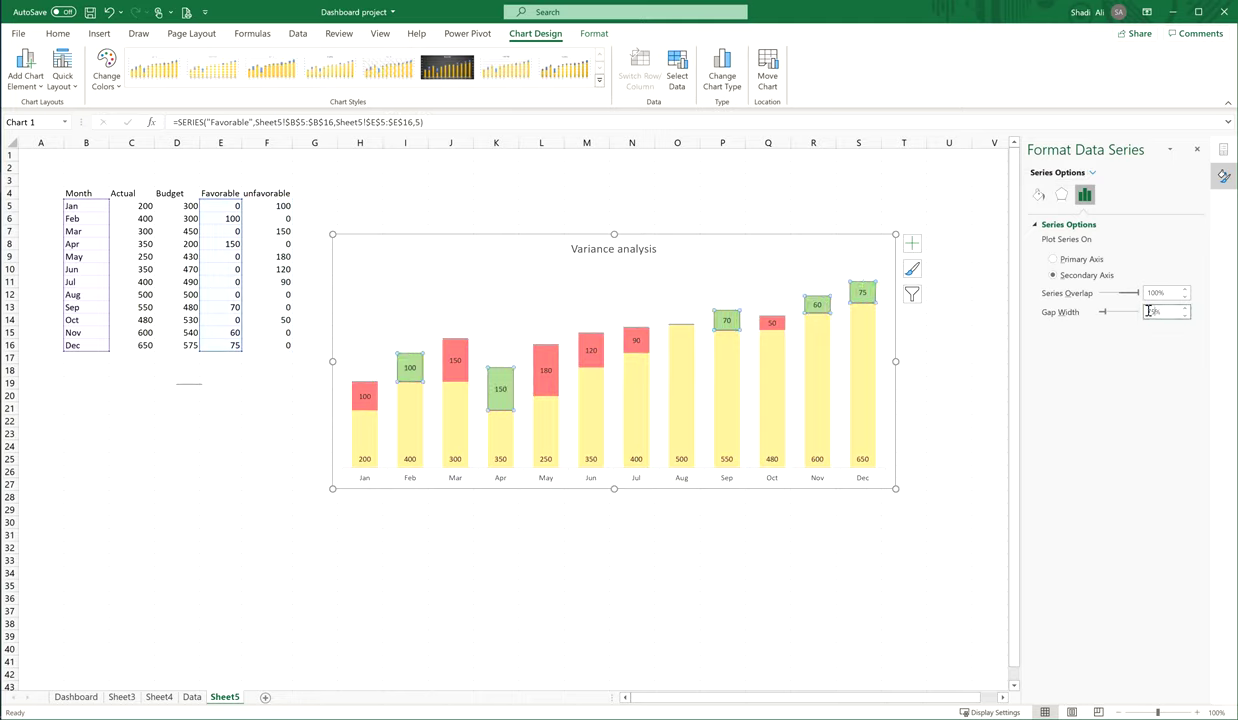
pyautogui.click(185, 384)
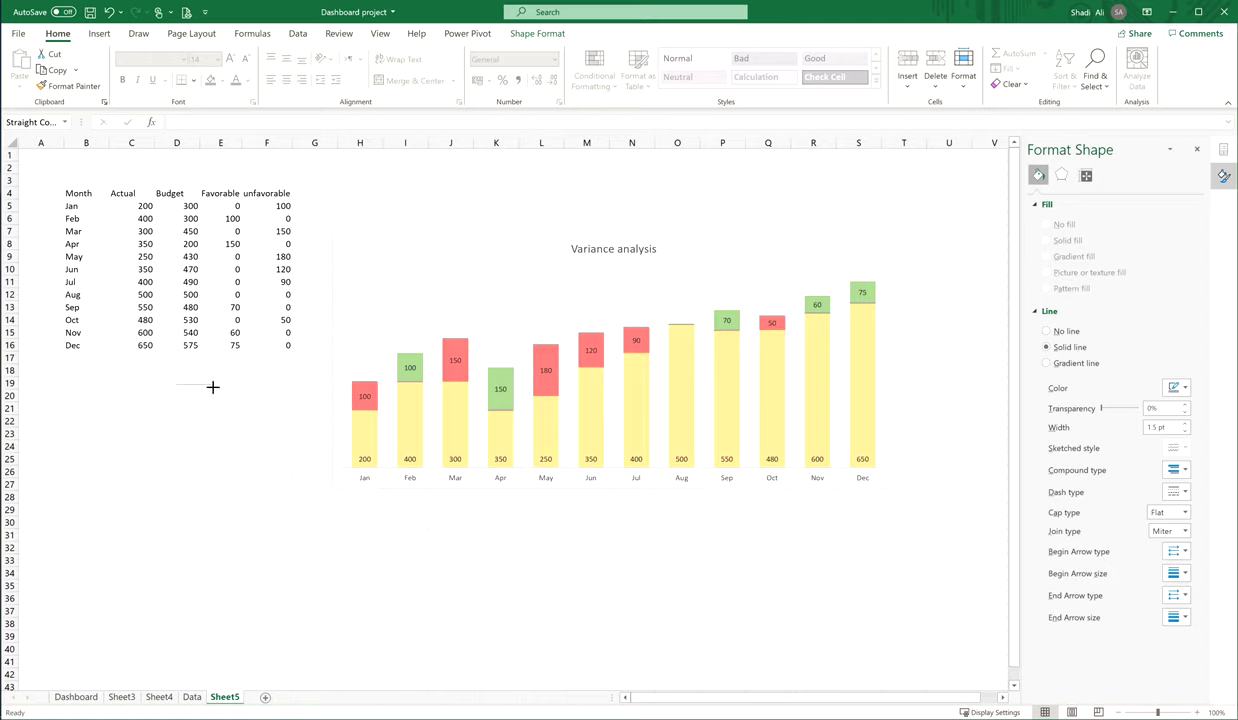
# Step: Copy the short line shape and paste it onto the Budget line series as markers
pyautogui.moveTo(212, 386); pyautogui.dragTo(212, 384)
pyautogui.hotkey('ctrl', 'c')
pyautogui.click(684, 328)
pyautogui.hotkey('ctrl', 'v')
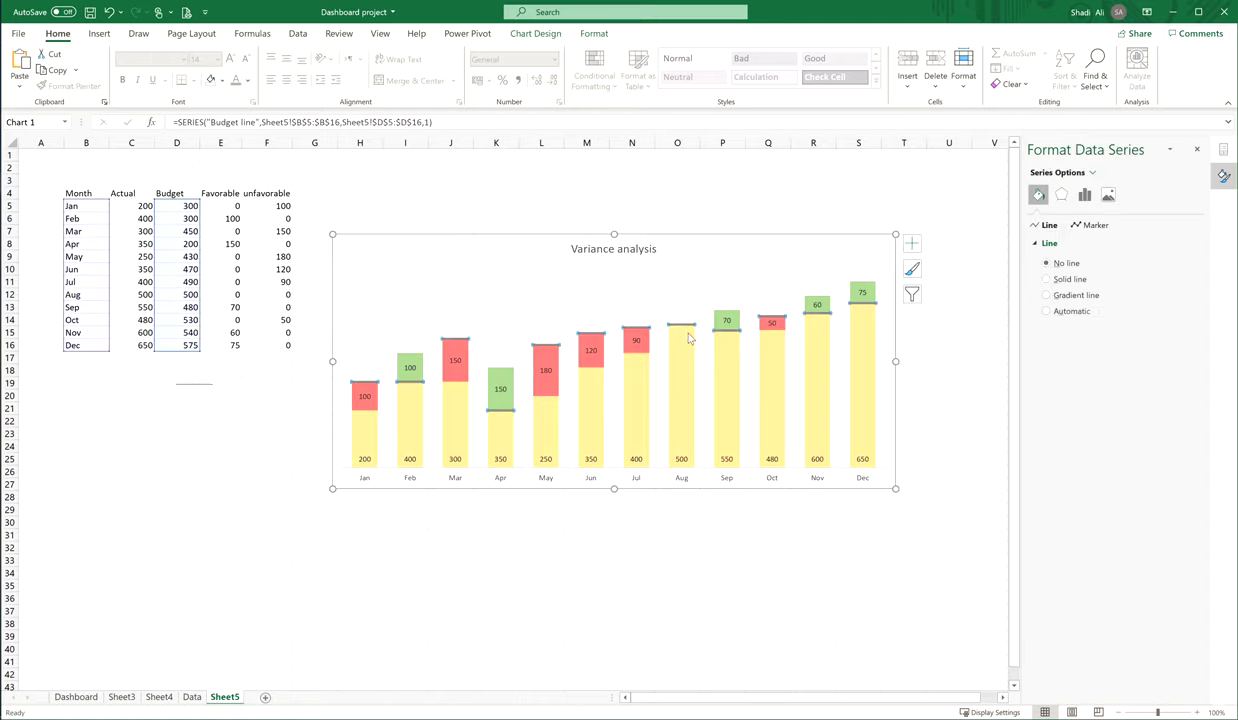
# Step: Drag the chart's bottom edge down to make it taller
pyautogui.click(263, 460)
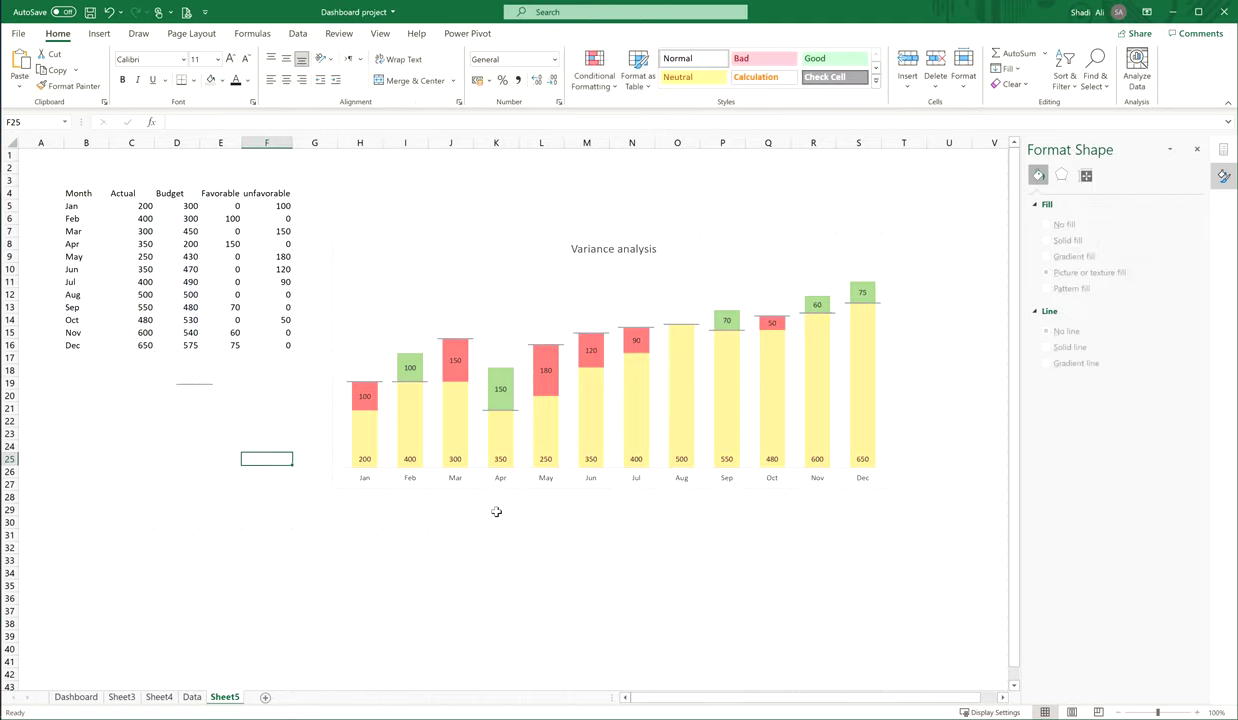
pyautogui.click(614, 488)
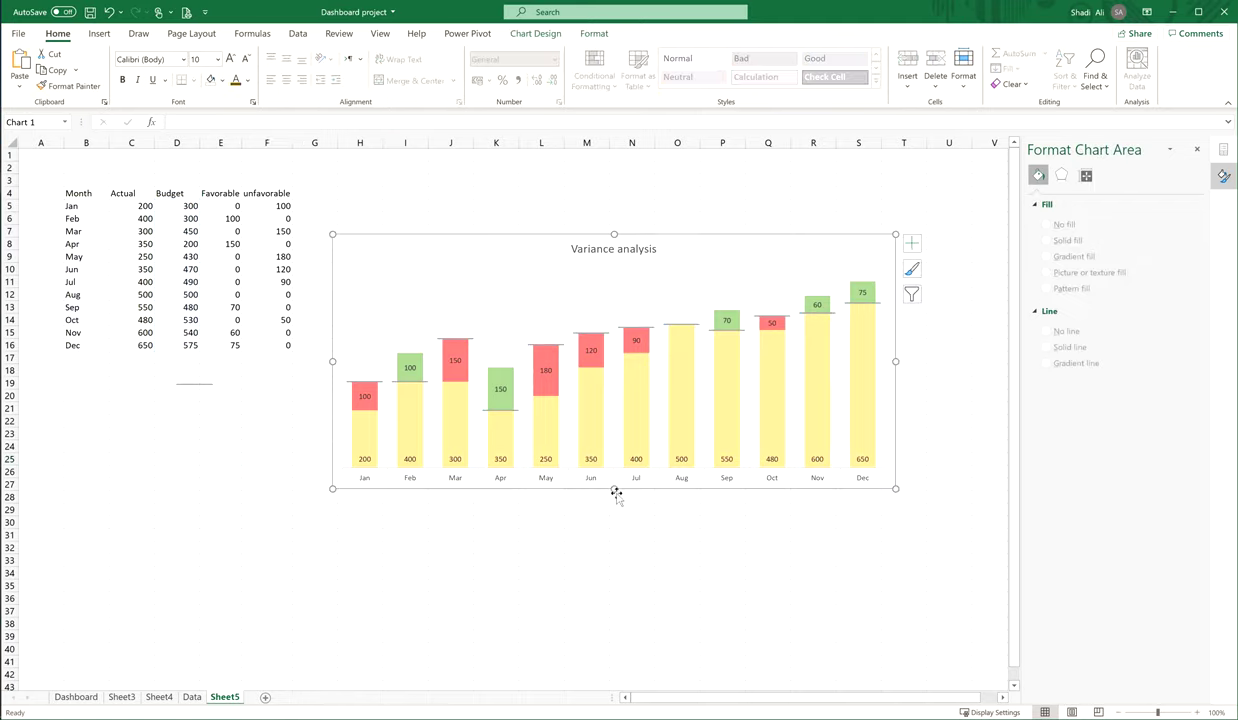
pyautogui.moveTo(614, 489); pyautogui.dragTo(619, 524)
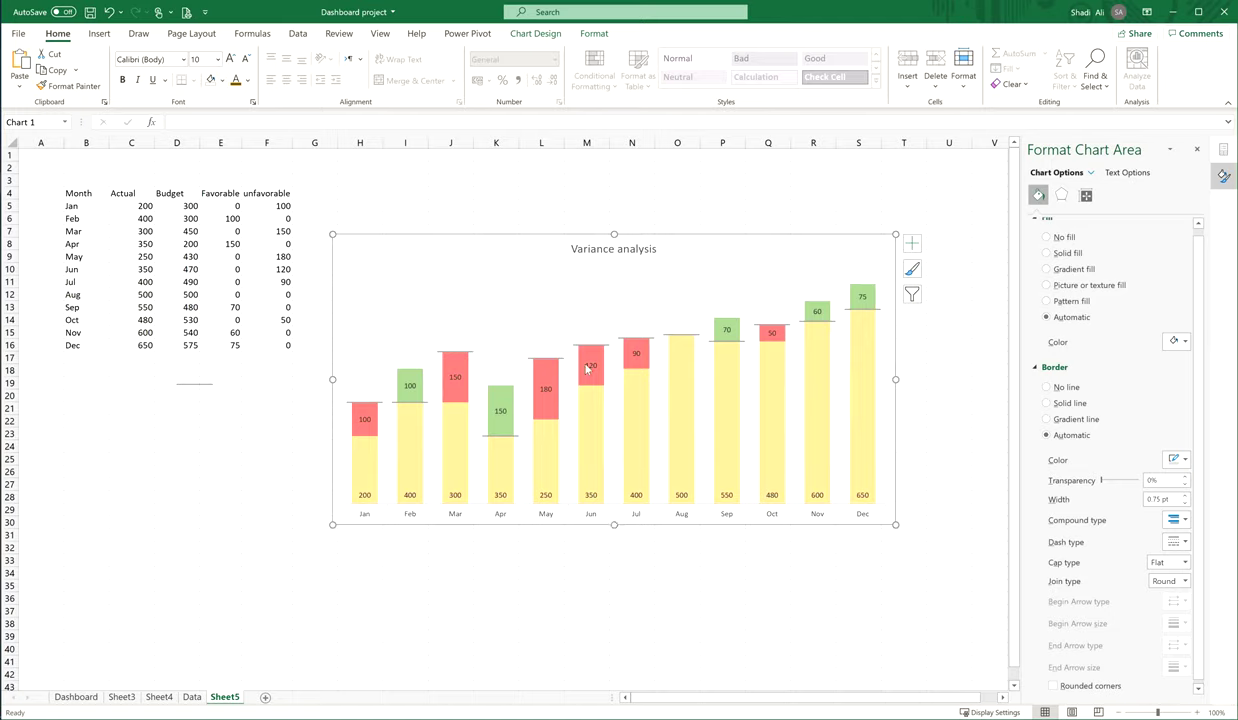
# Step: Recolour the bottom Actuals labels and turn the unfavorable segments' labels red
pyautogui.click(590, 494)
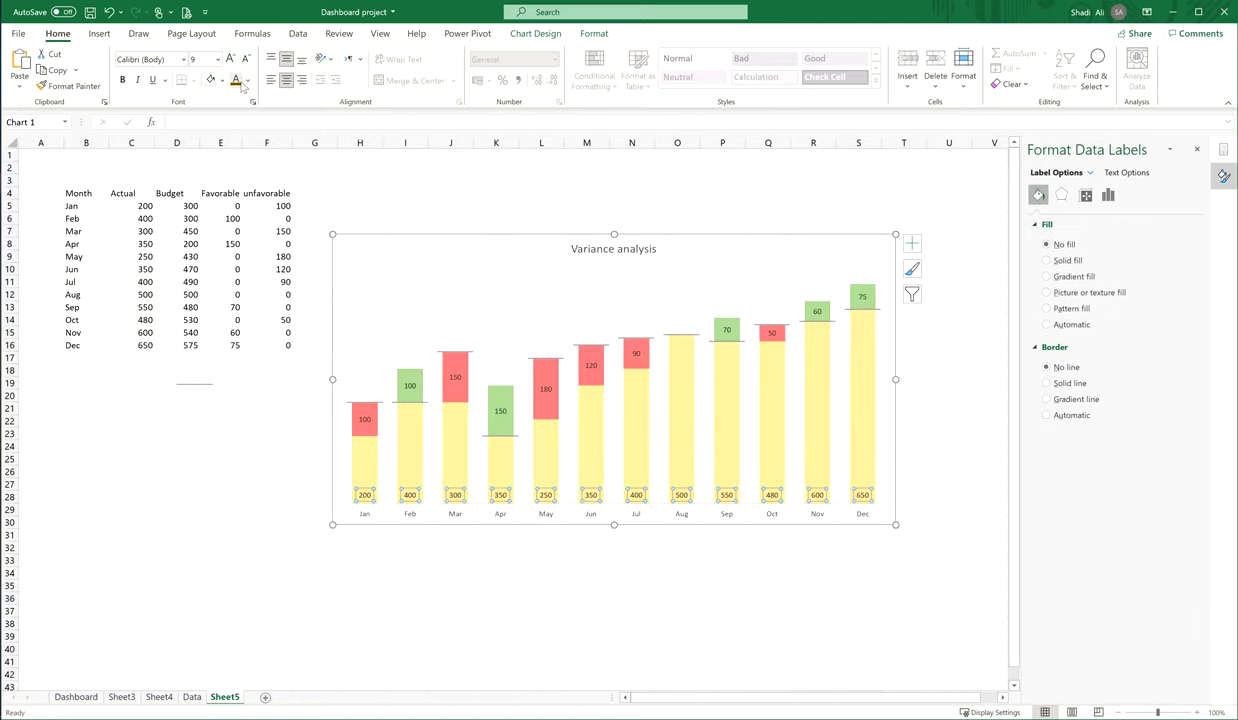
pyautogui.click(248, 81)
pyautogui.click(314, 190)
pyautogui.click(545, 388)
pyautogui.click(248, 81)
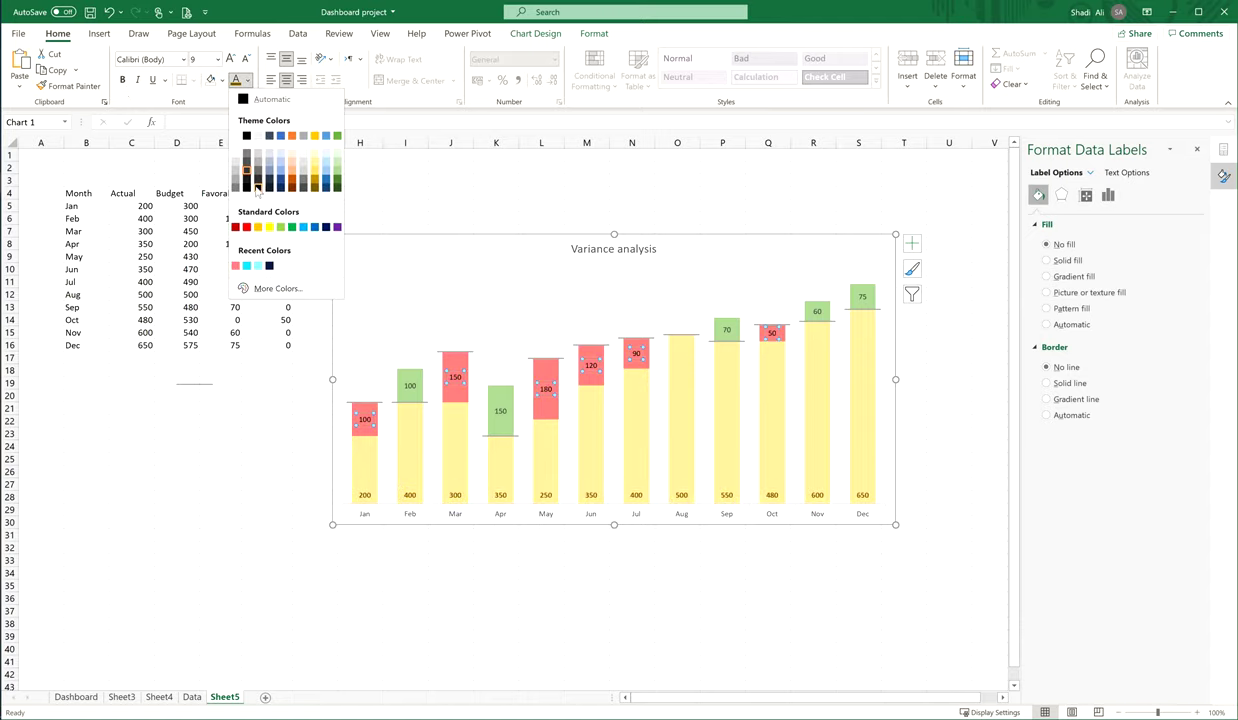
pyautogui.click(237, 228)
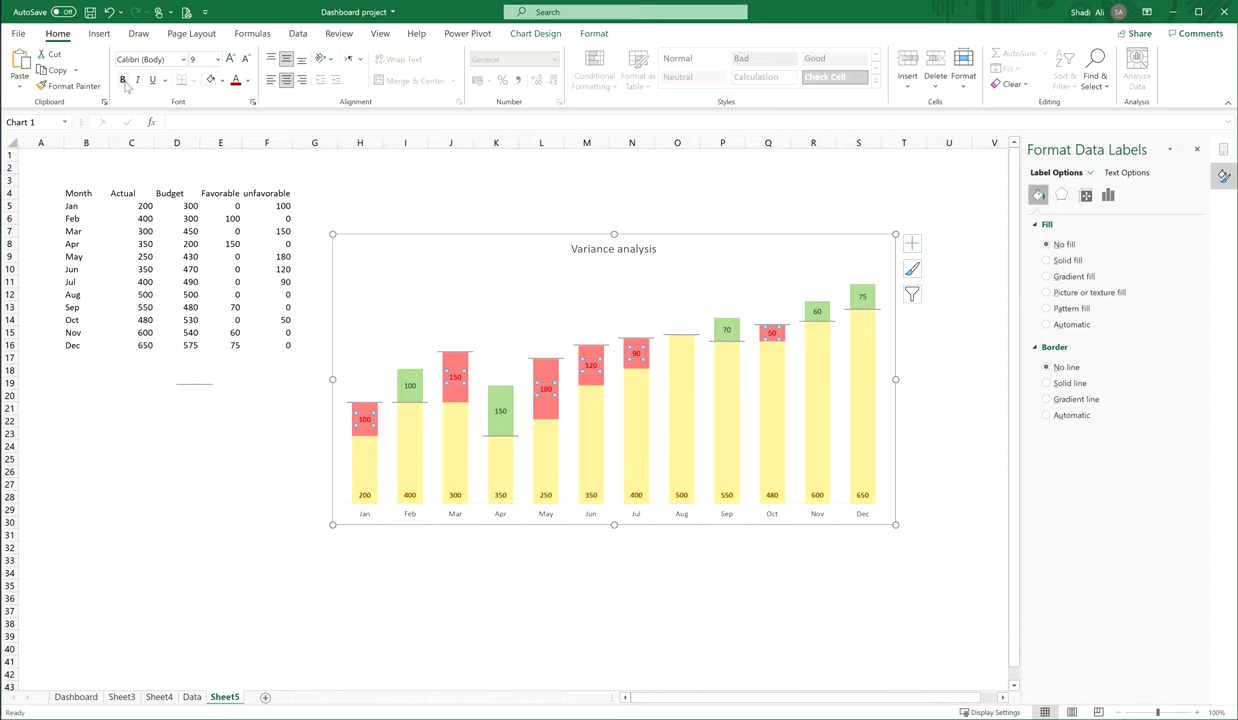
pyautogui.click(500, 410)
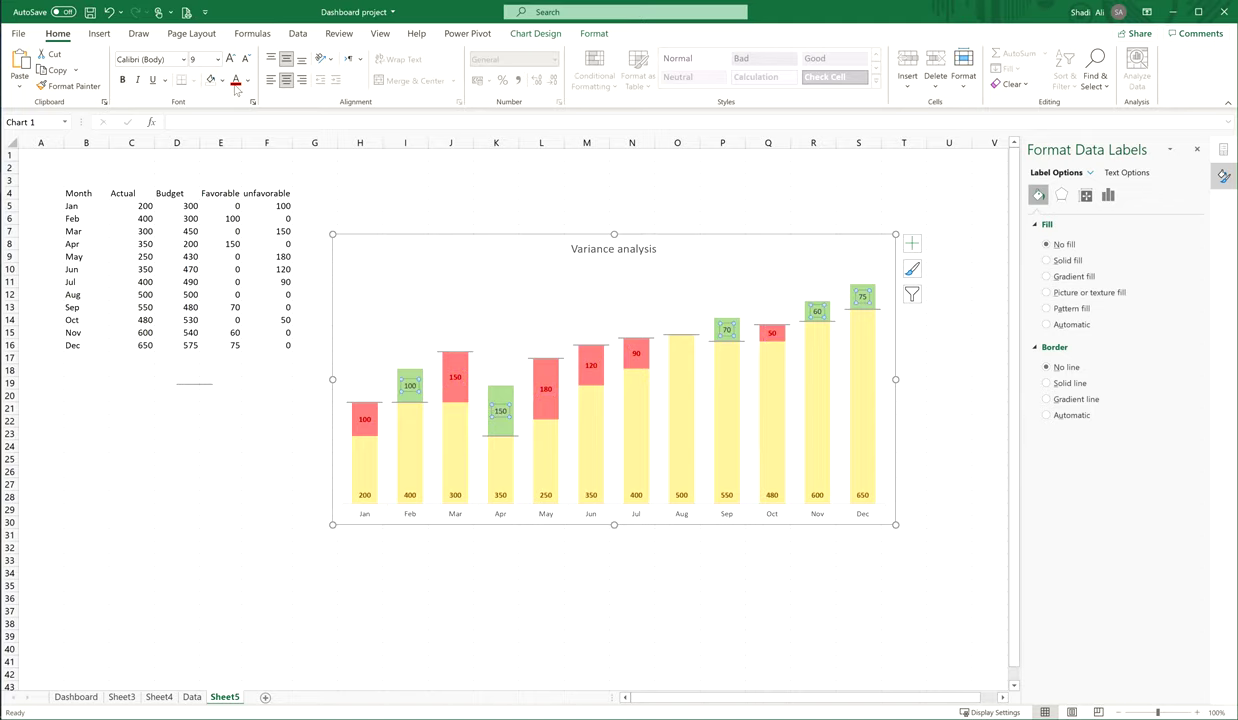
pyautogui.click(248, 81)
pyautogui.press('Escape')
pyautogui.click(615, 545)
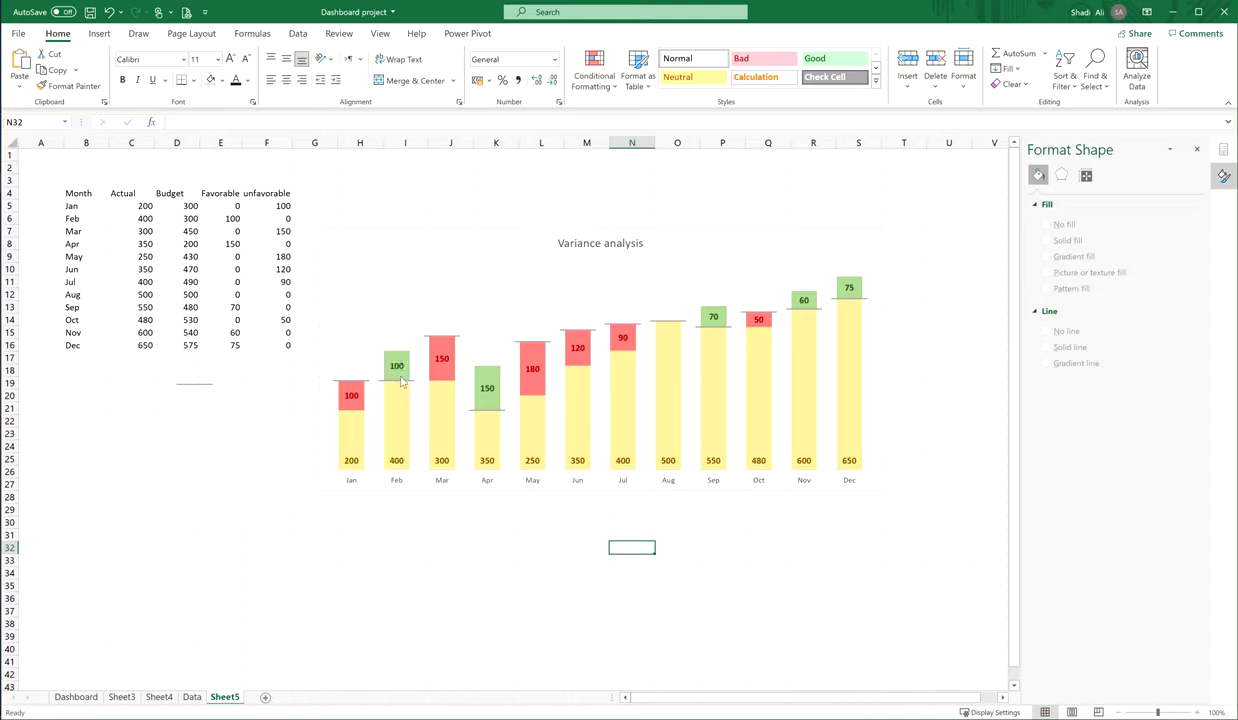
# Step: Check the Feb budget in D6, then lower the chart's top edge to shorten it
pyautogui.click(199, 221)
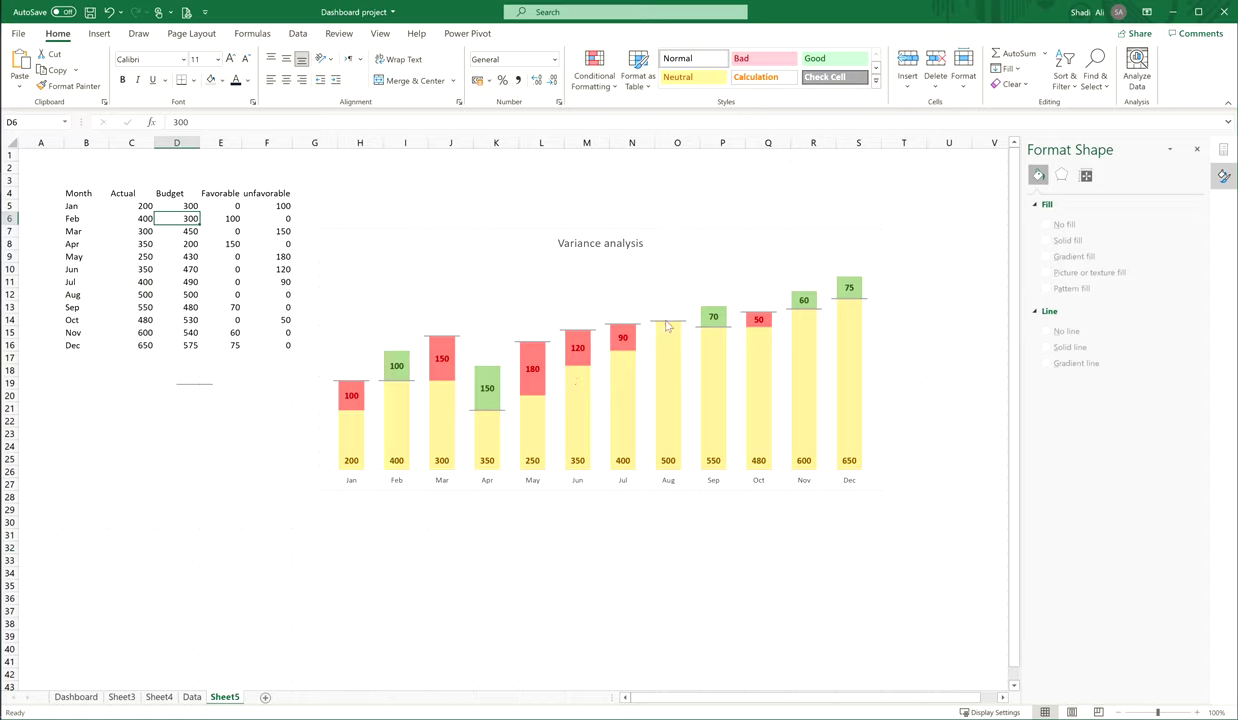
pyautogui.moveTo(667, 326)
pyautogui.click(482, 232)
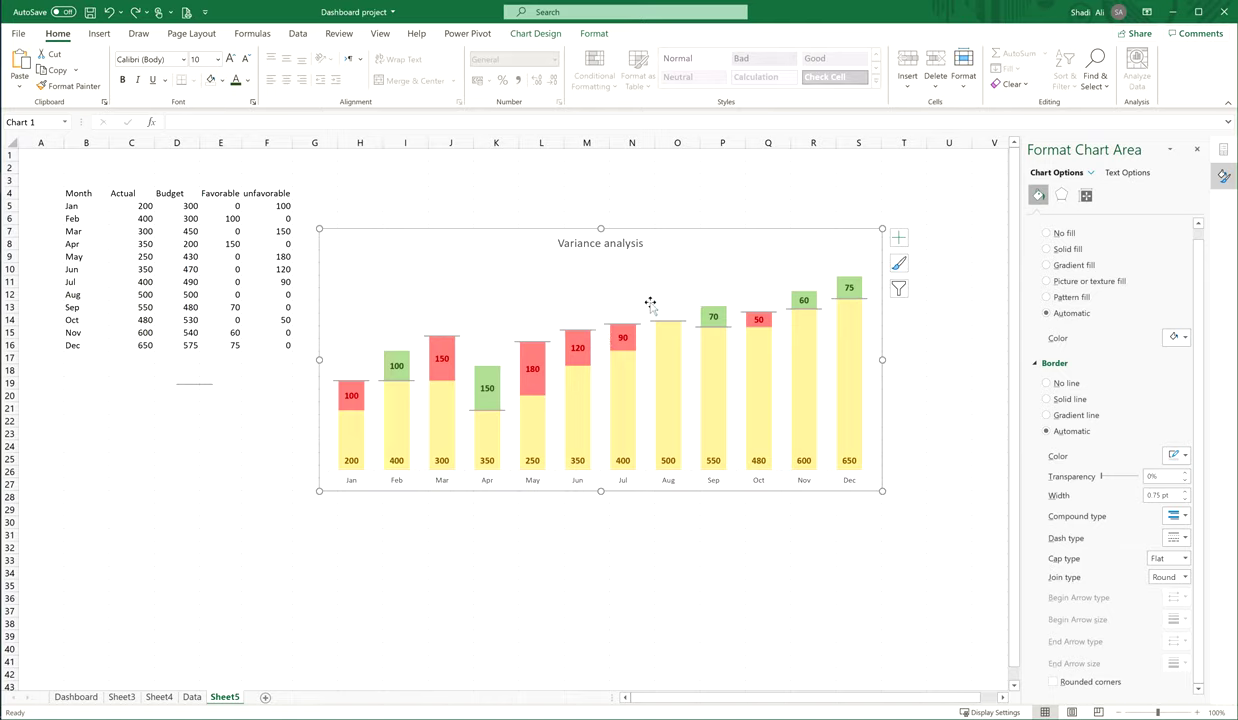
pyautogui.moveTo(600, 229); pyautogui.dragTo(600, 251)
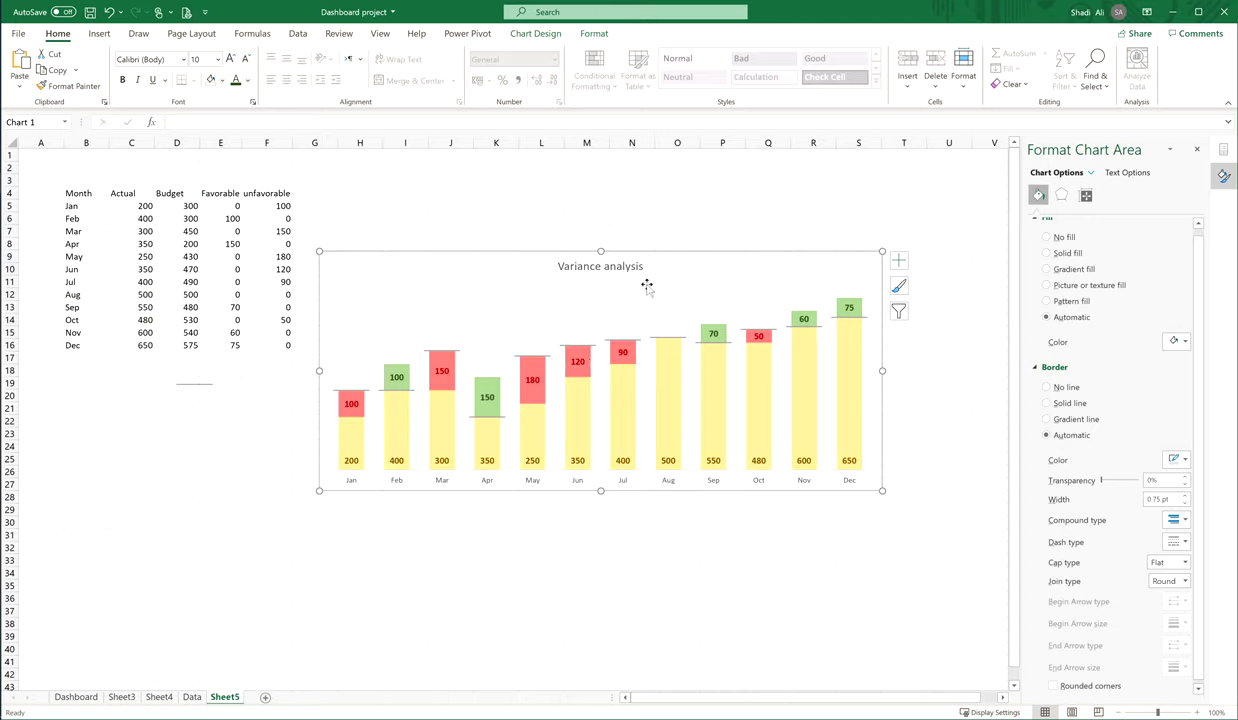
pyautogui.click(180, 421)
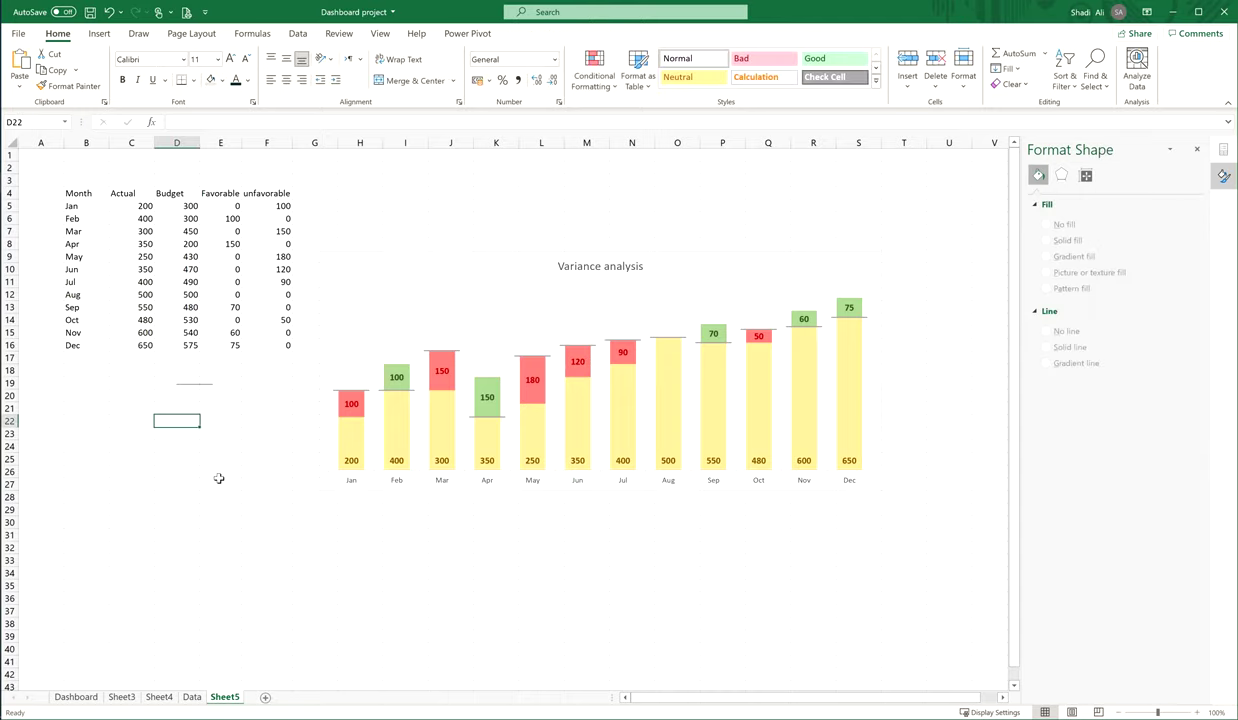